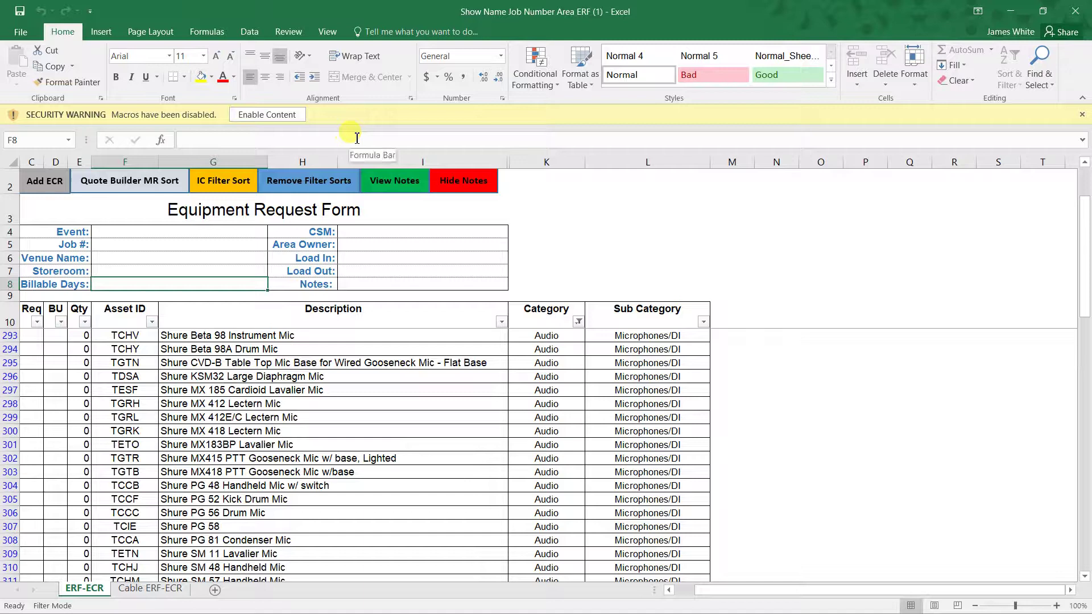
- Enable the request form's macros and show its File Info page
click(286, 118)
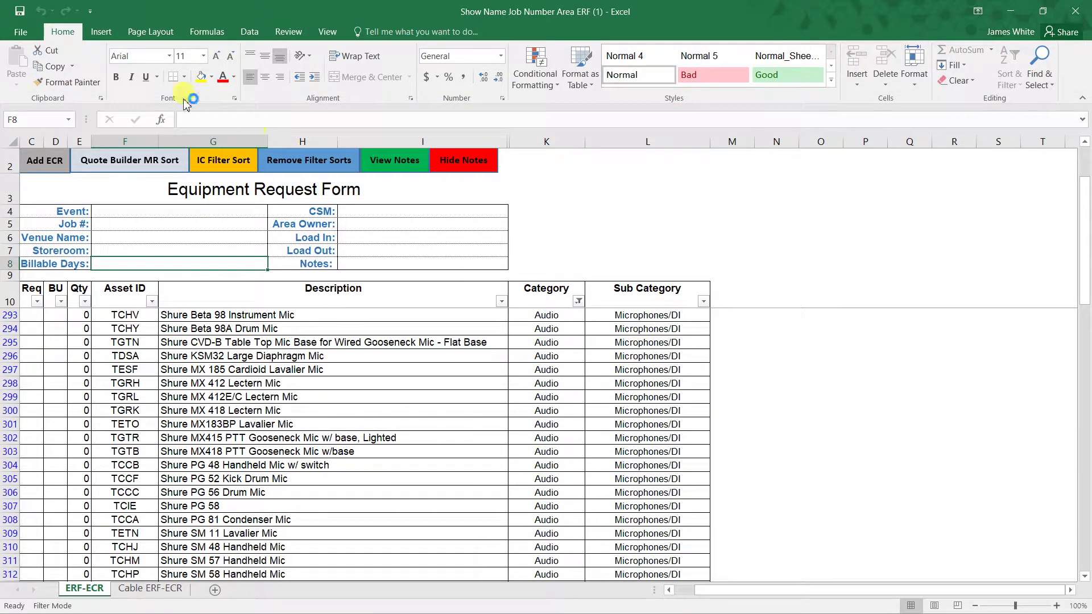
click(22, 32)
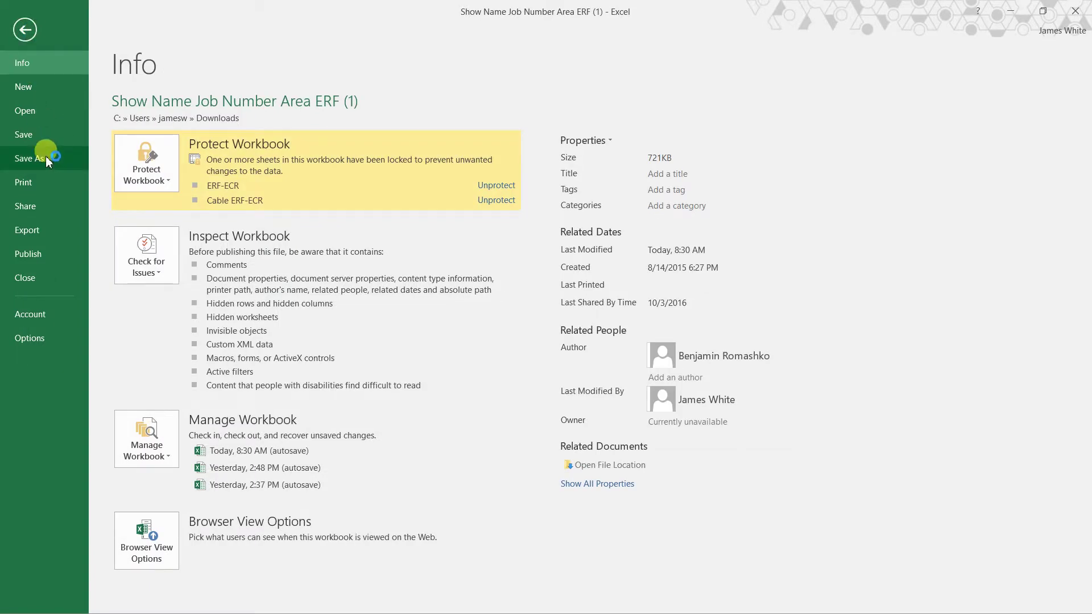
- Save a Desktop copy named 'AHFE 123456 MR ERF', filling Show Name, Job Number and Area and dropping '(1)'
click(45, 158)
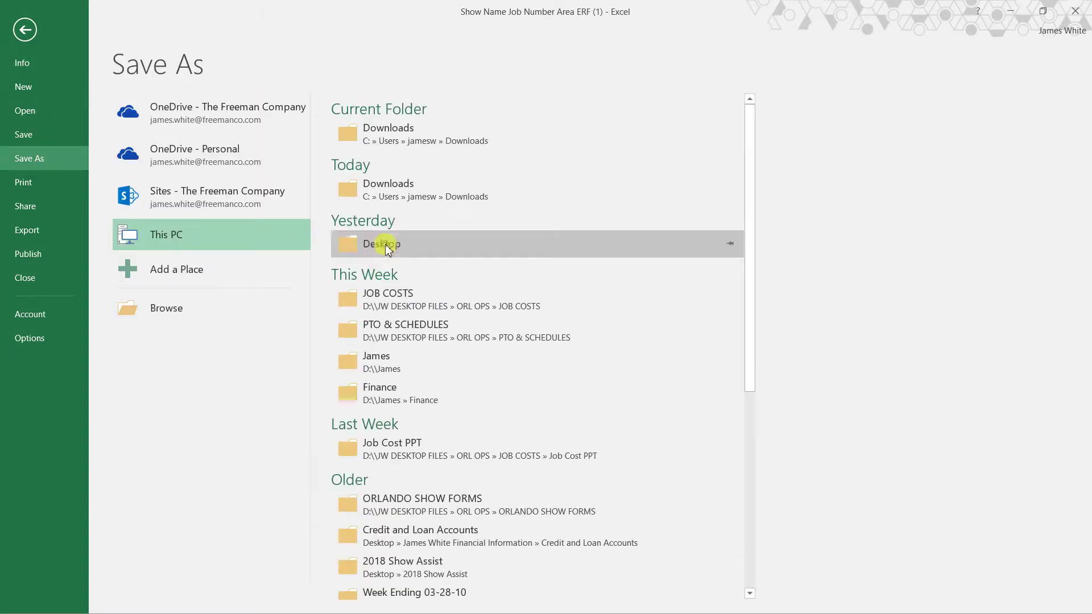
click(387, 249)
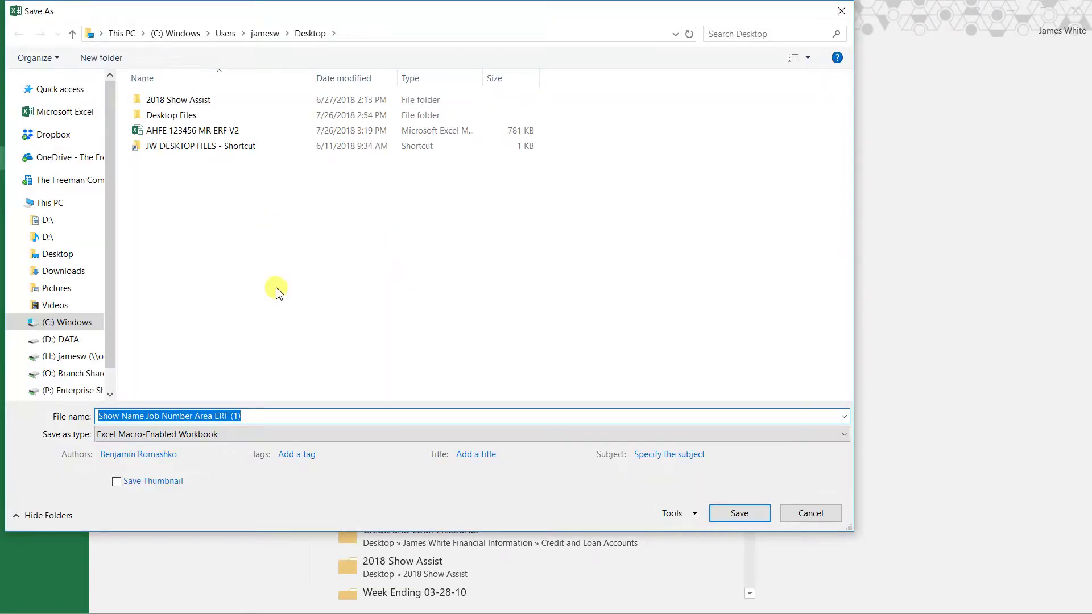
click(145, 417)
drag(144, 417, 60, 402)
text(AHFE)
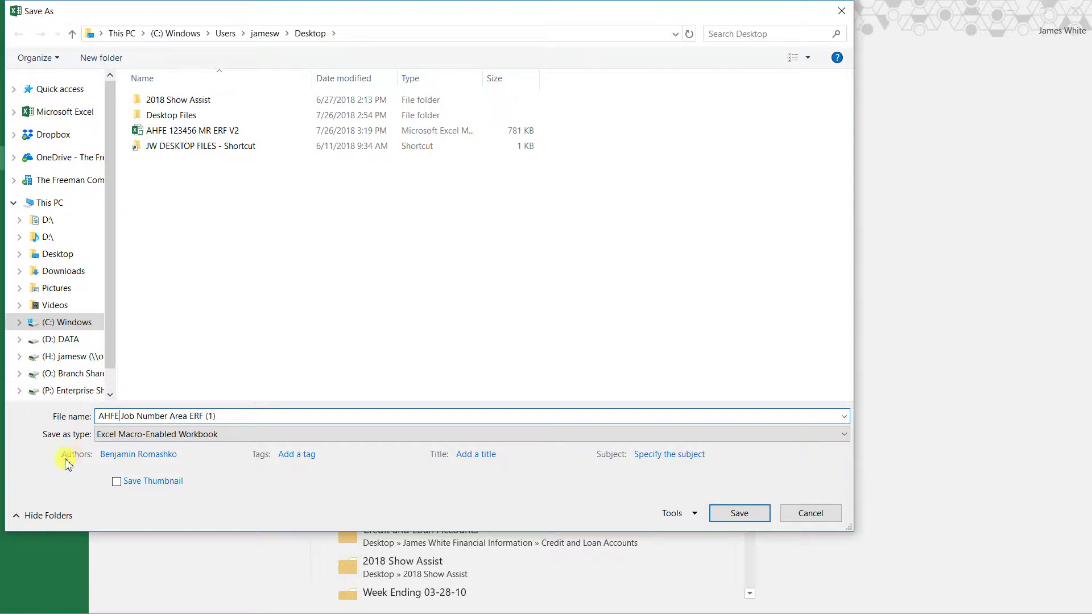
drag(168, 417, 120, 424)
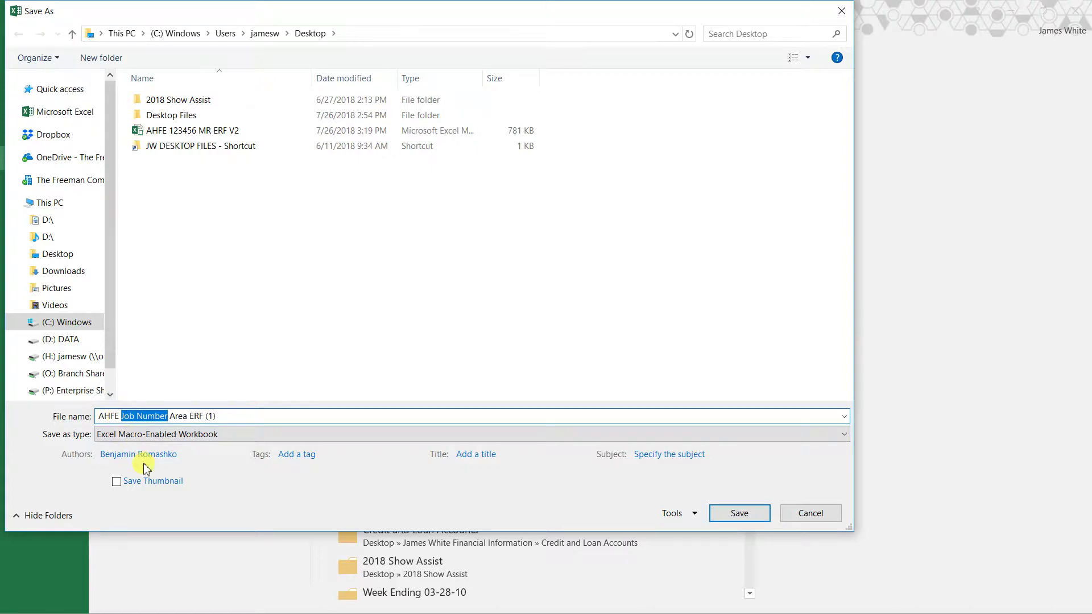
text(123456)
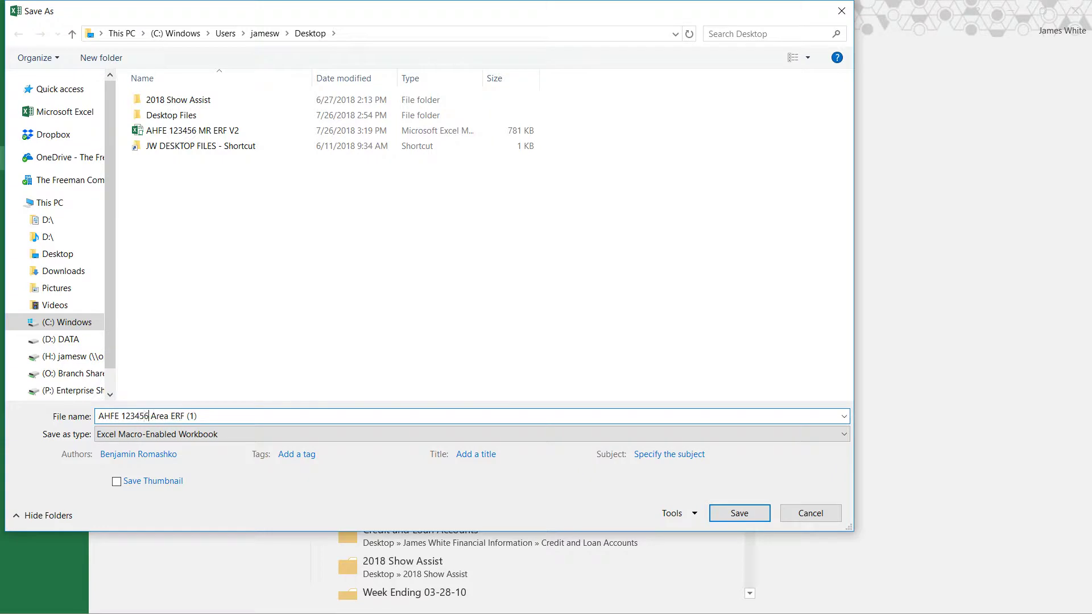
drag(170, 416, 150, 421)
text(MR)
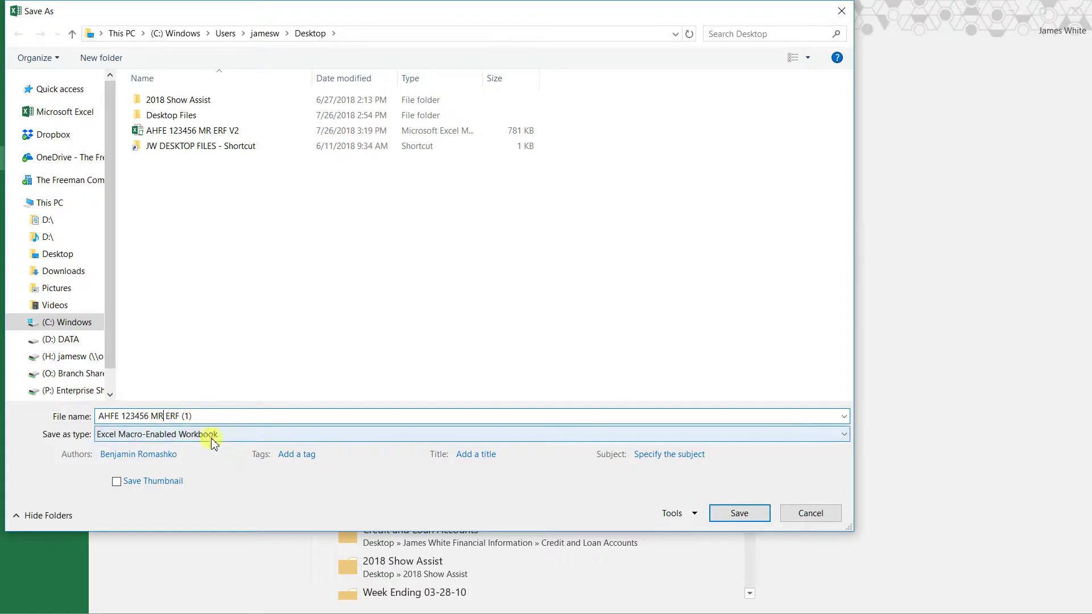
drag(193, 417, 183, 419)
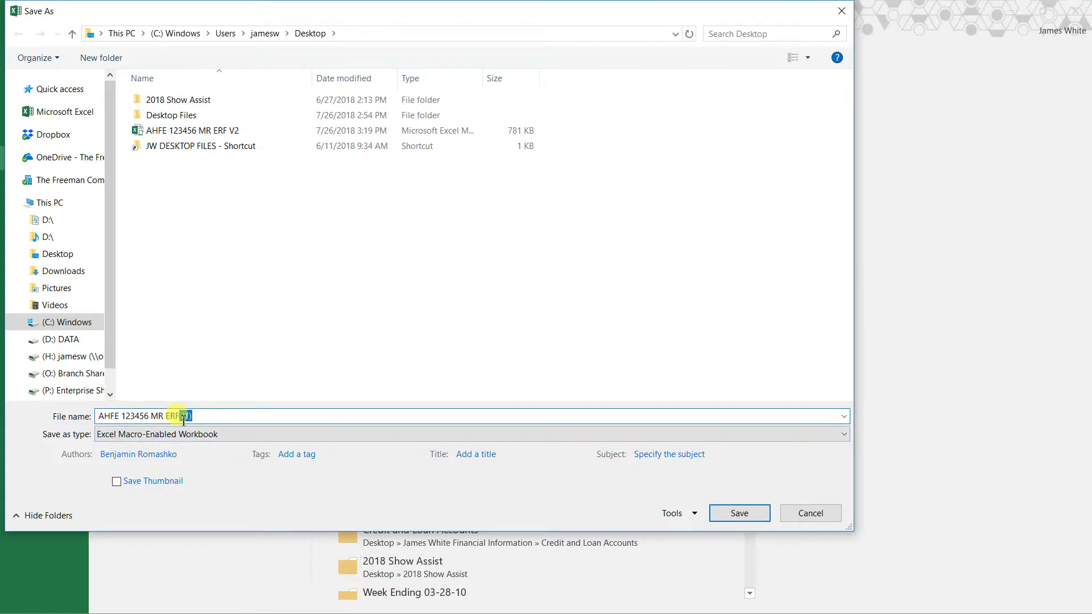
key(BackSpace)
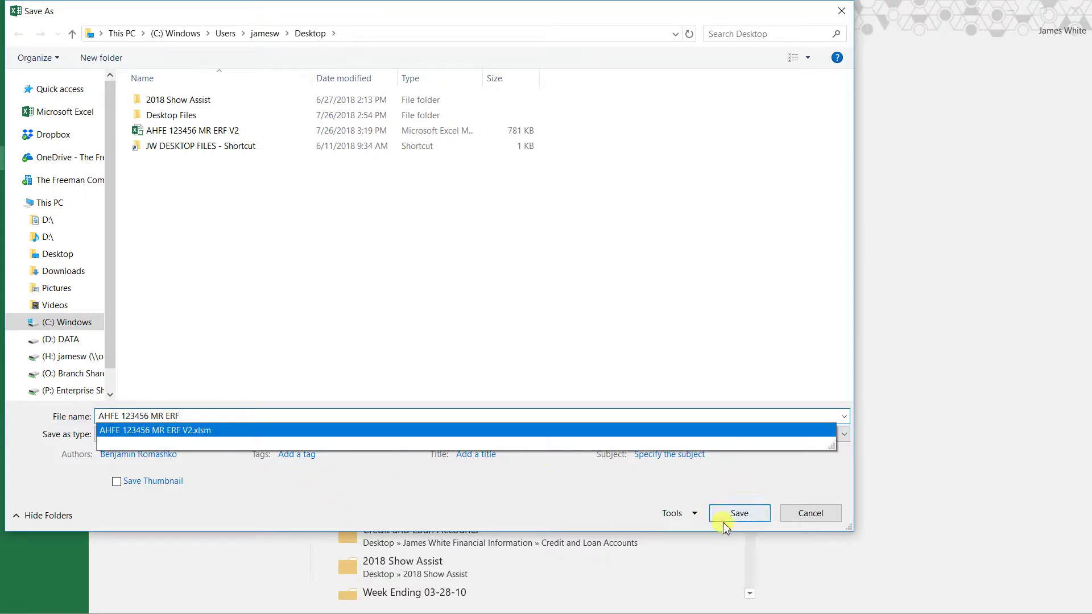
click(732, 515)
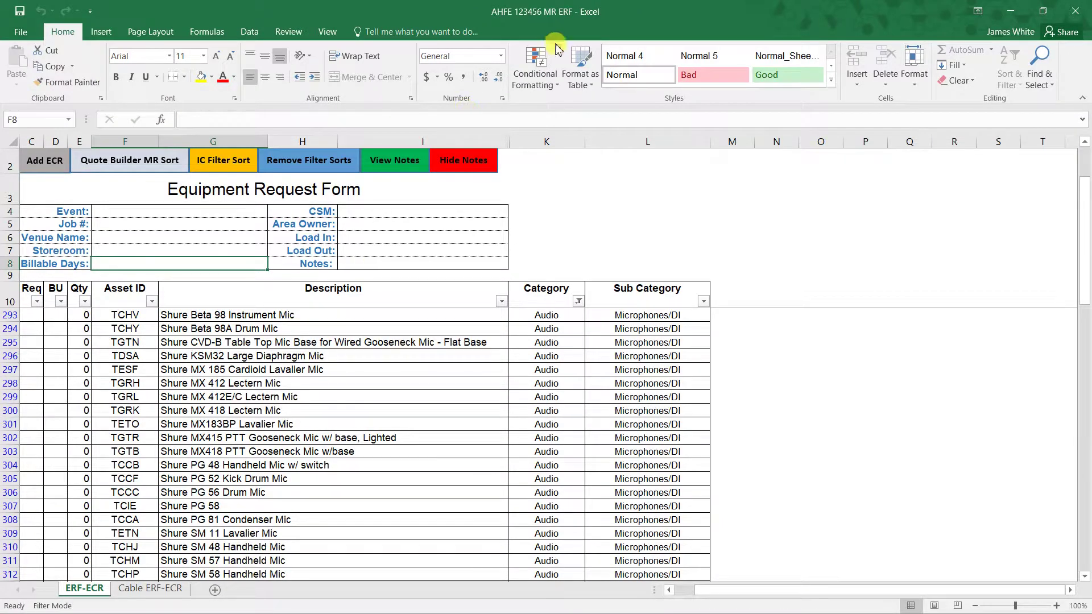
- Enter event AHFE and the CSM's name in the form header
click(214, 210)
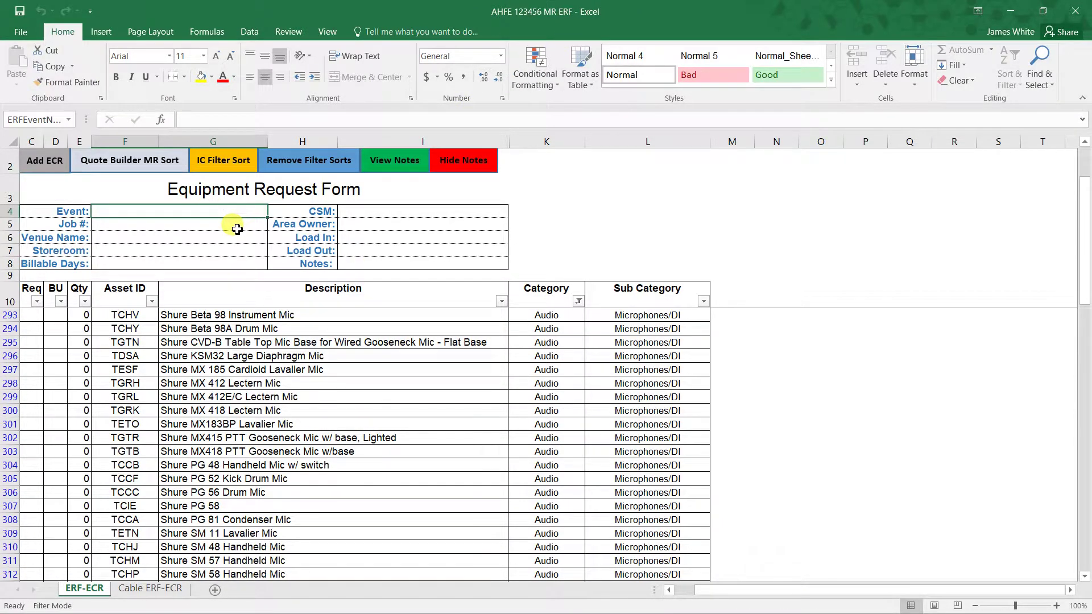
click(89, 264)
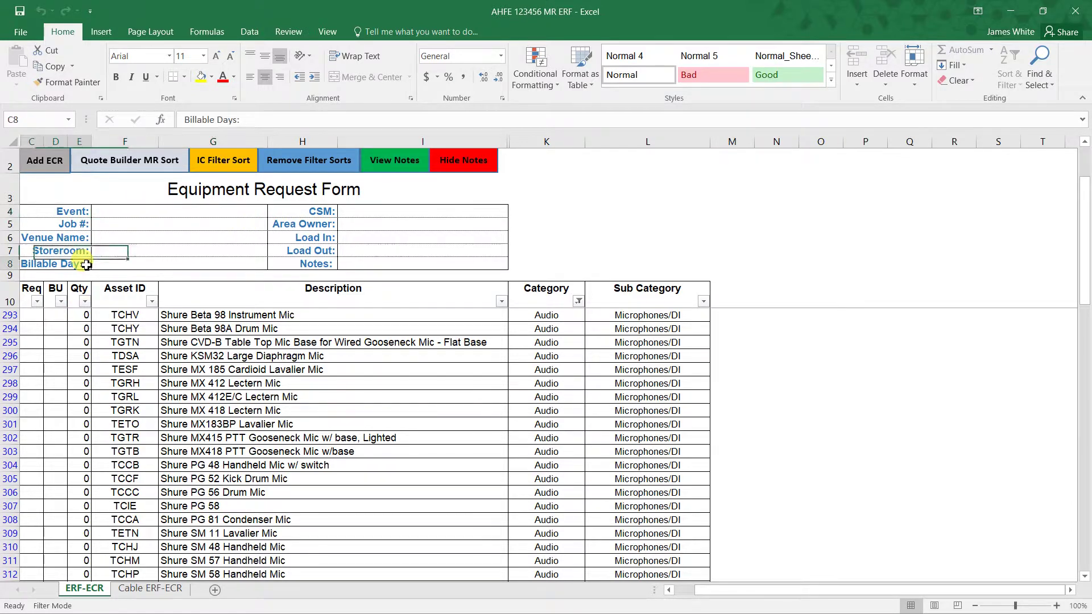
drag(80, 264, 349, 263)
click(349, 262)
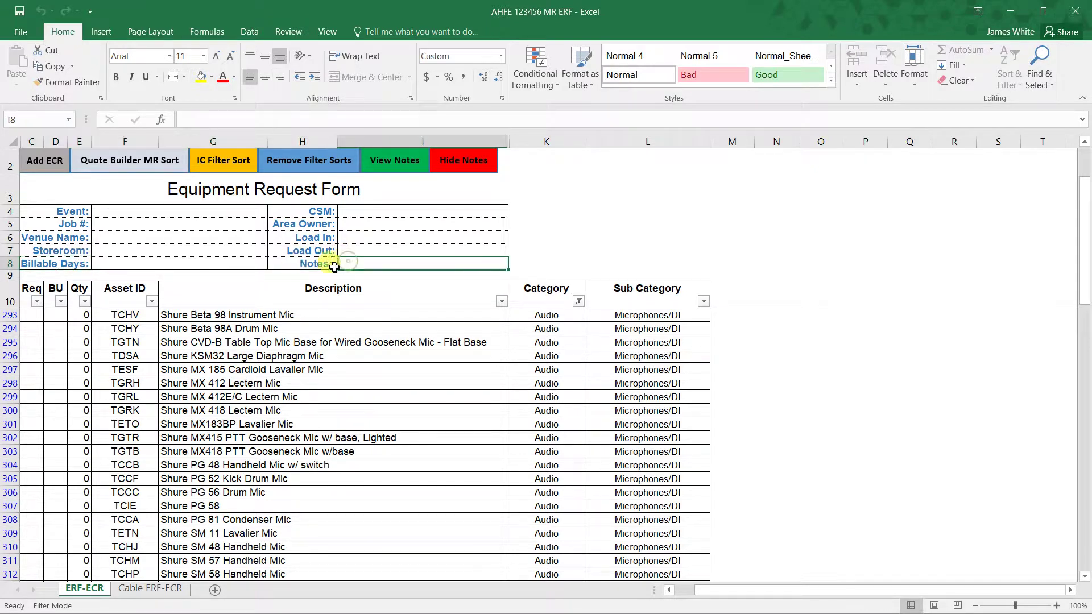
click(172, 265)
click(171, 215)
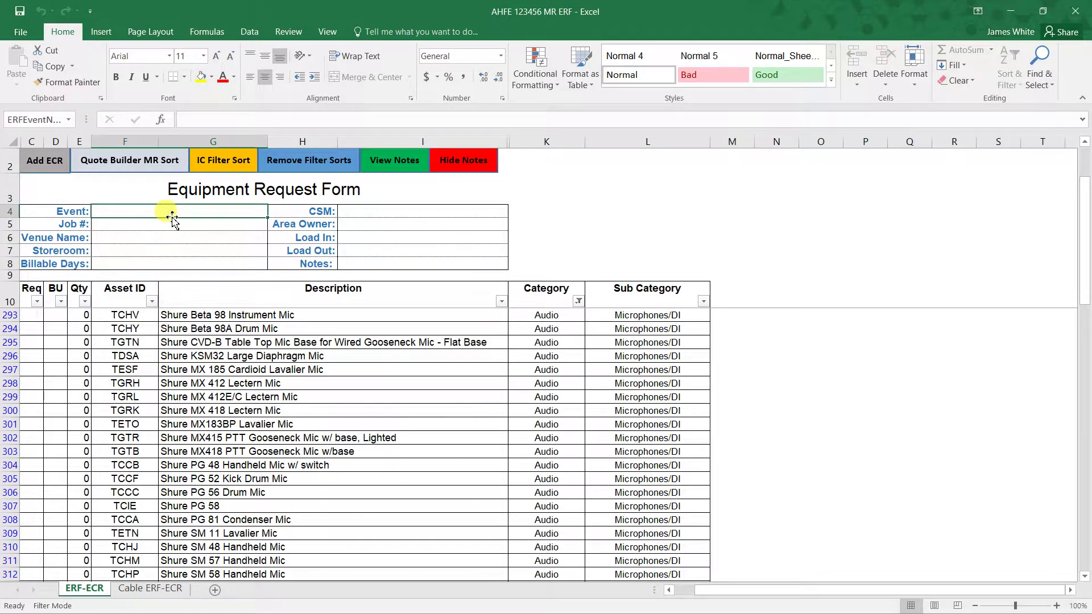
text(AHFE)
key(Tab)
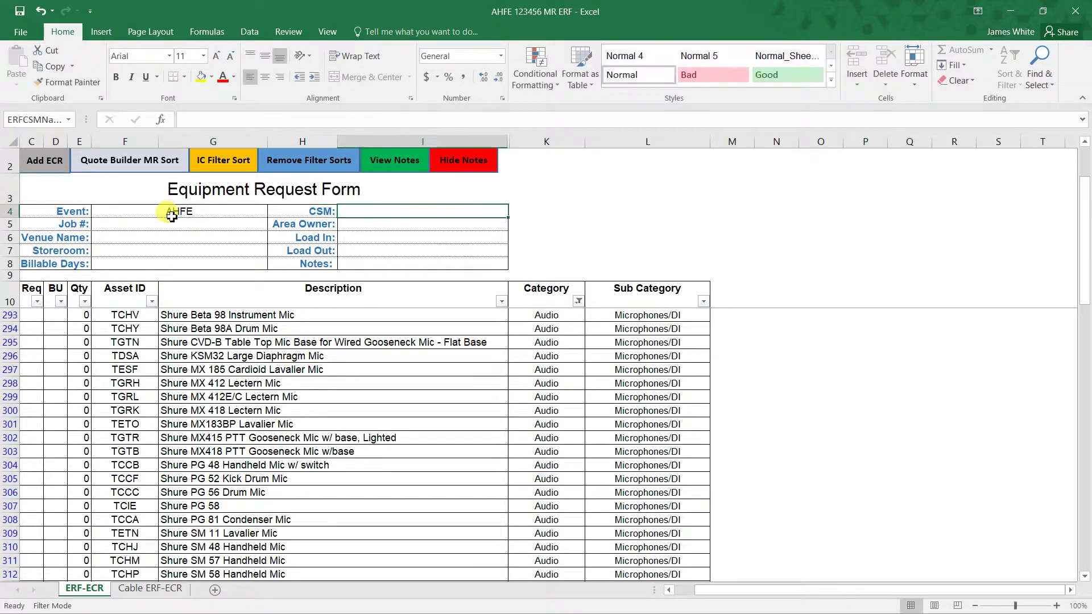
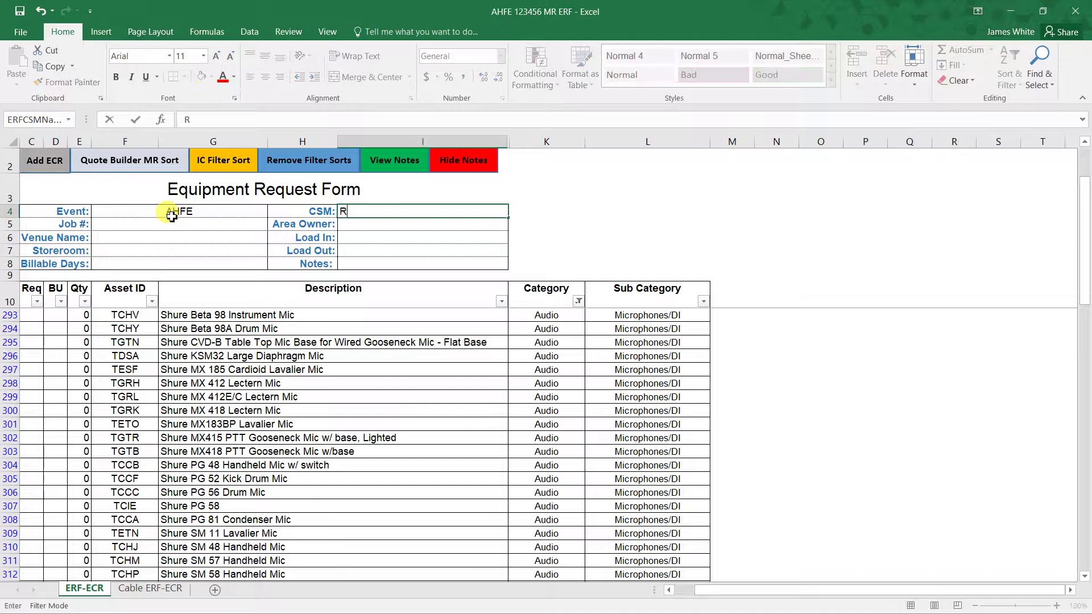
key(Return)
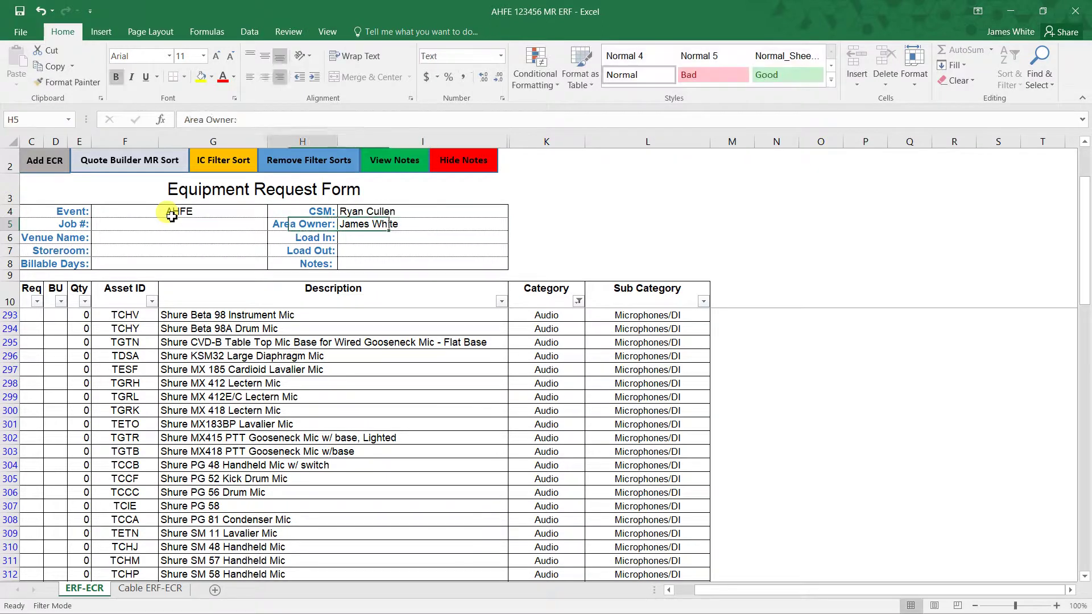
- Fill in the area owner's name, job number 123456 and venue OCCC WEST
click(174, 222)
text(123456)
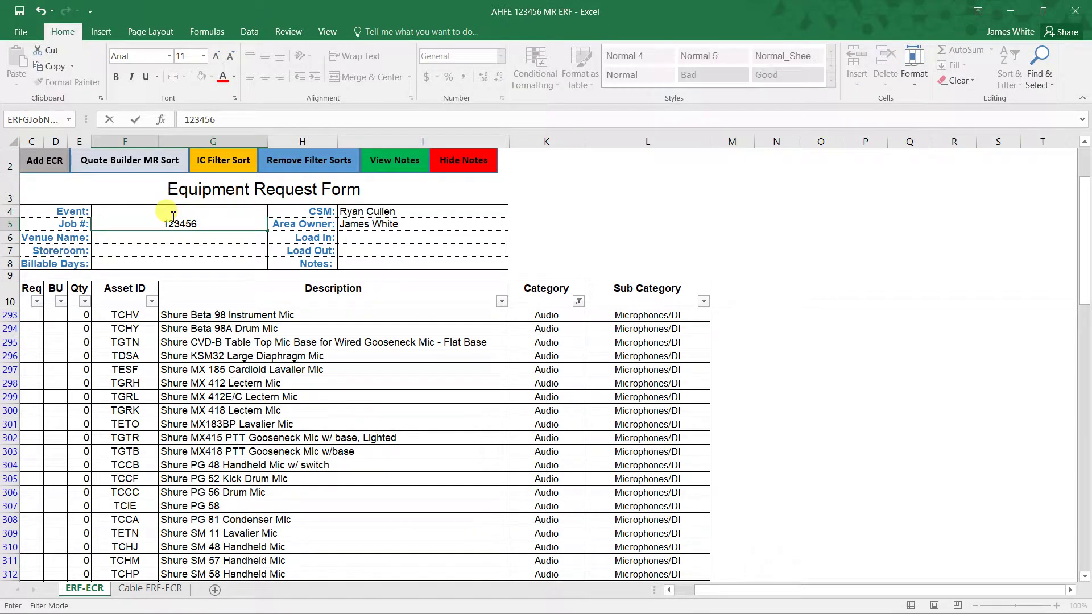
key(Return)
text(OCCC WEST)
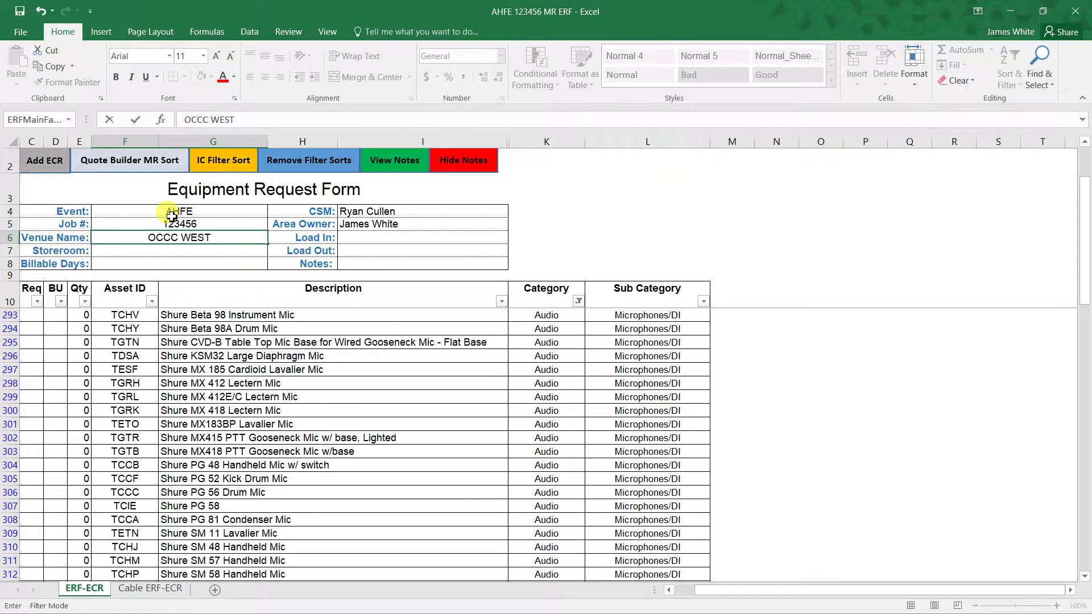
key(Tab)
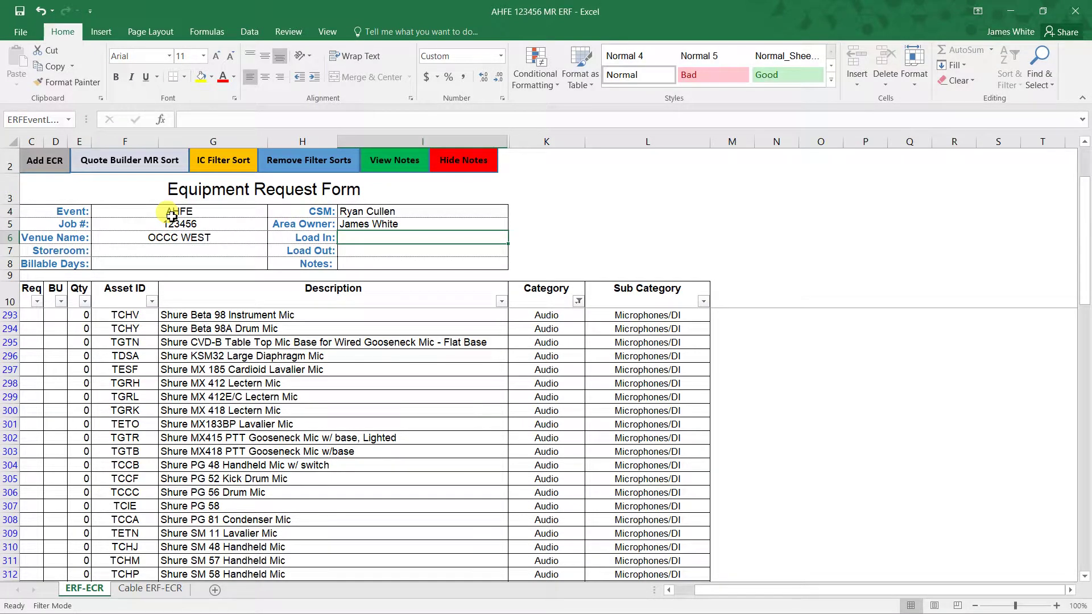
- Enter load-in 5/1/2019, load-out 5/2/2019 and storeroom W206A
text(5)
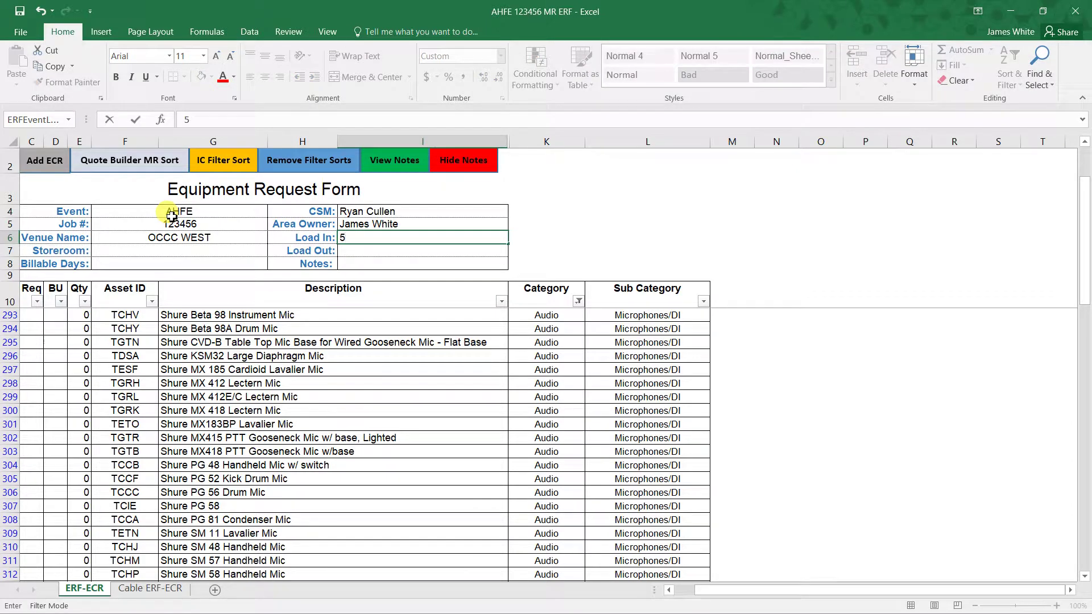
text(/1/2019)
key(Return)
text(5/2)
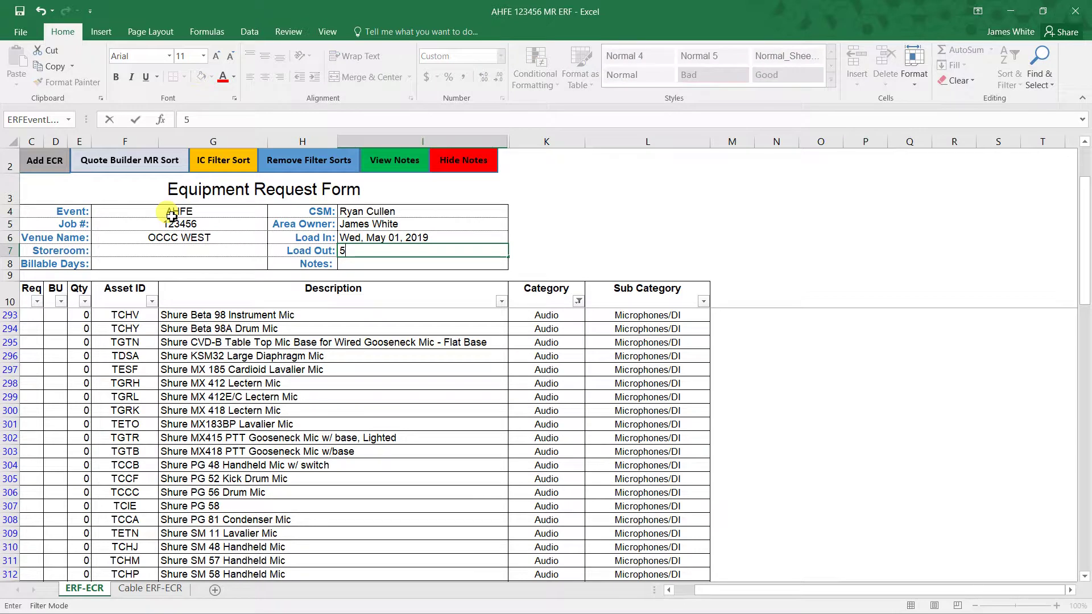
text(/210)
key(BackSpace)
key(BackSpace)
text(2019)
key(Left)
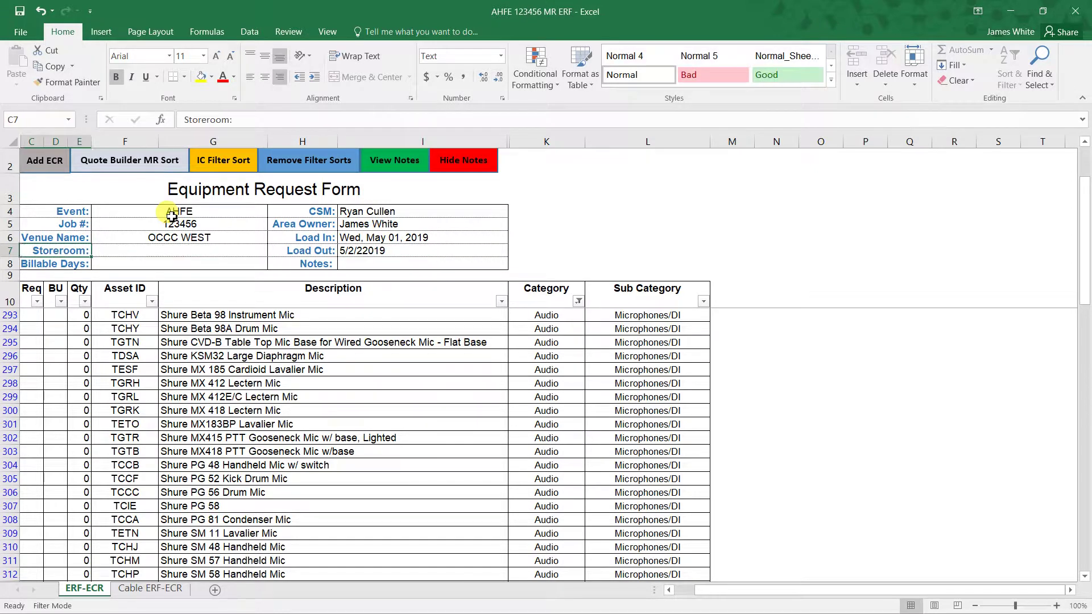
key(Right)
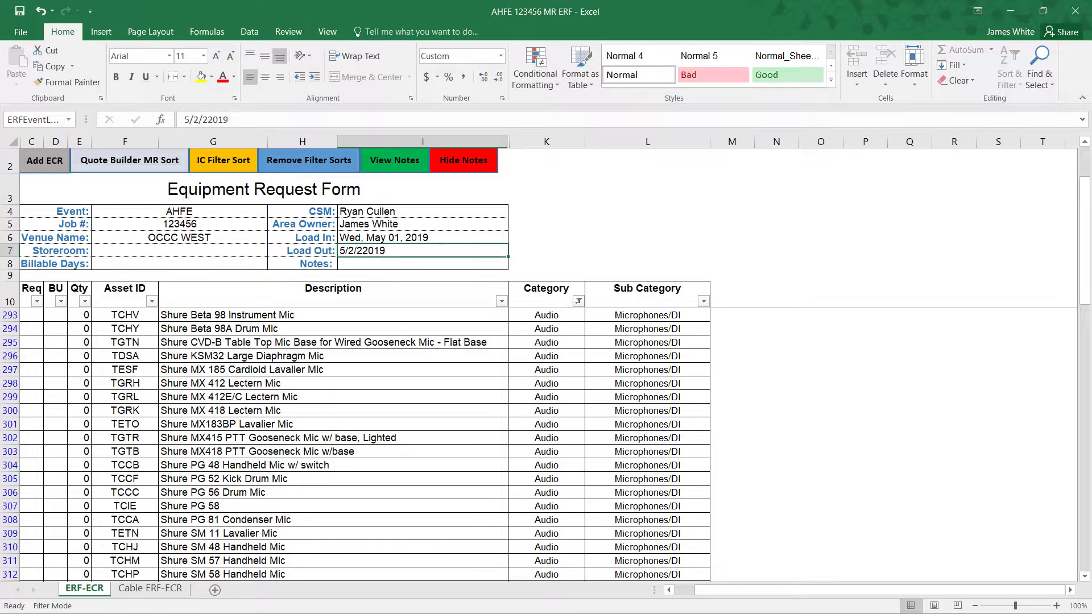
double_click(373, 253)
key(BackSpace)
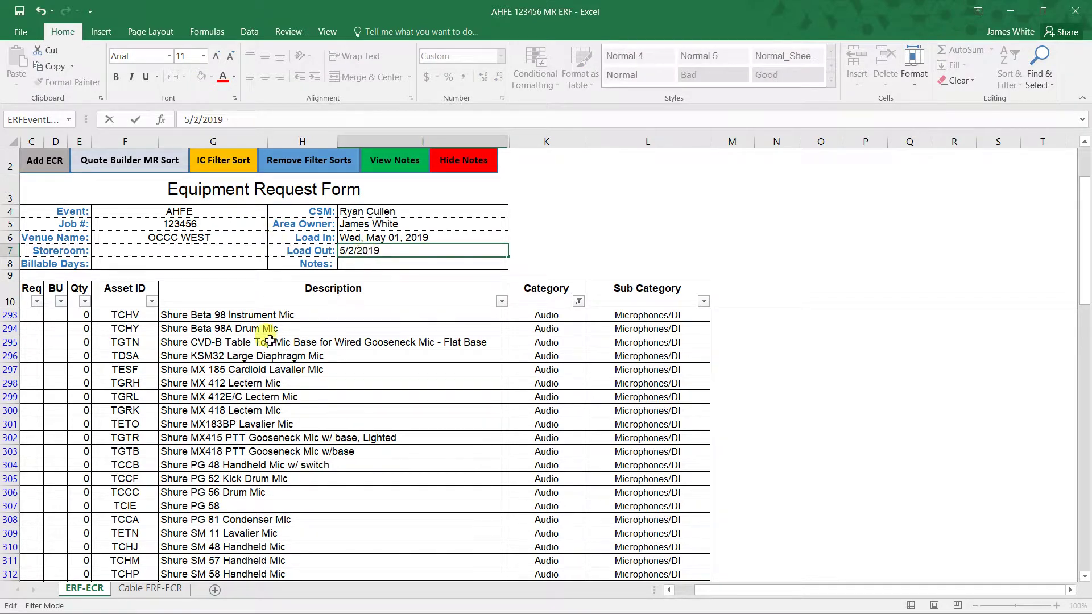
click(229, 248)
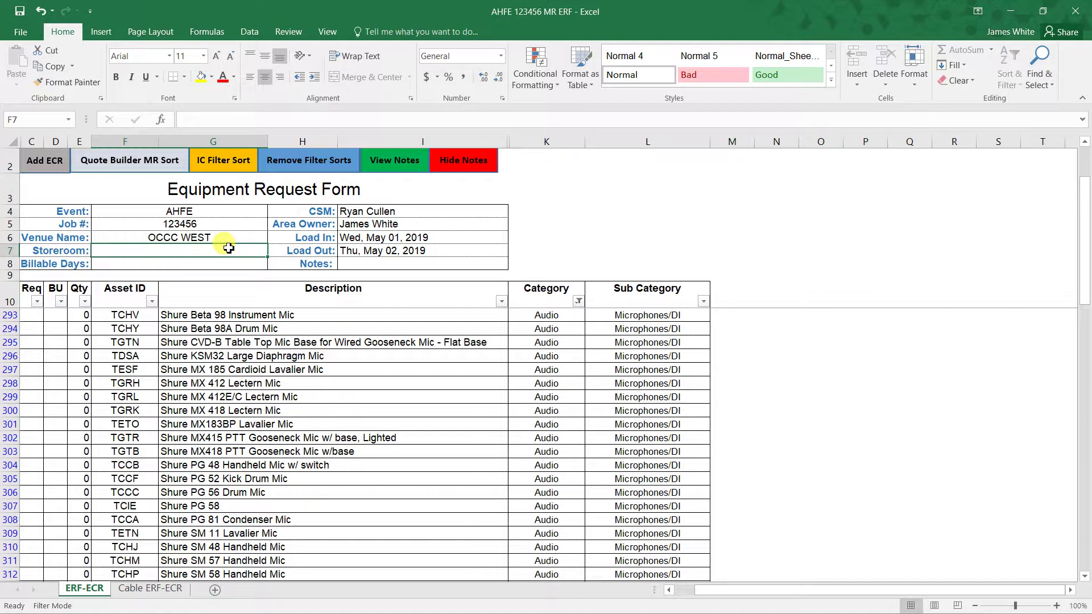
text(W2)
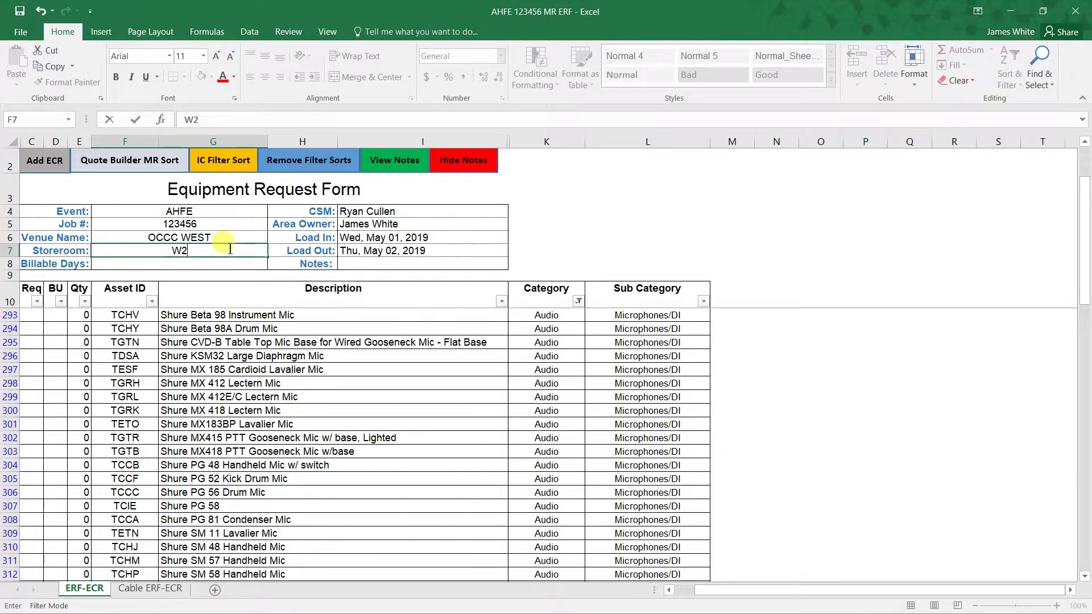
text(06A)
scroll(230, 248, up, 6)
click(200, 269)
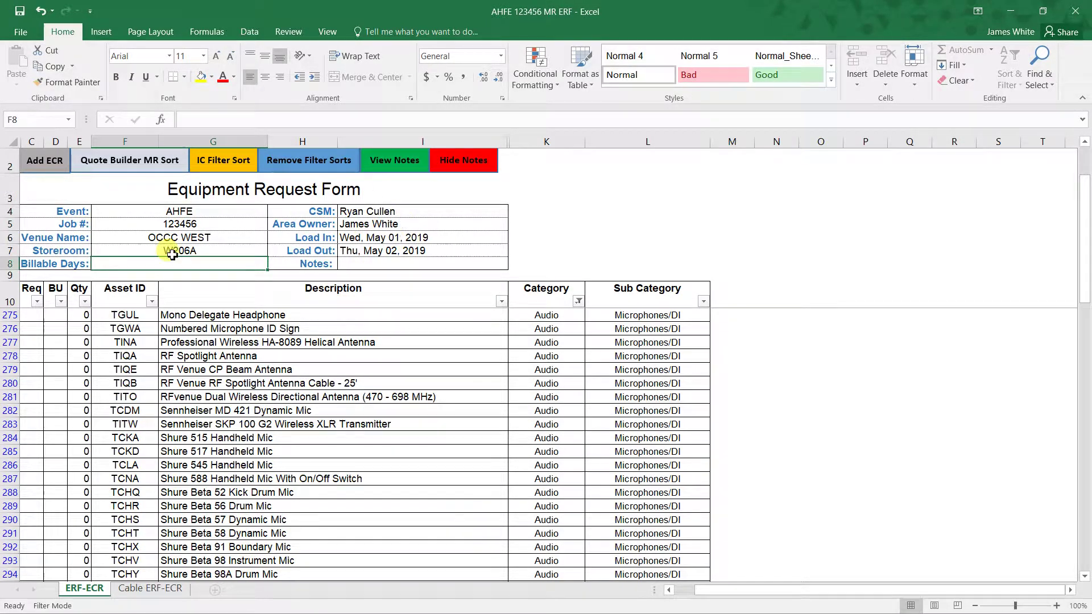
scroll(288, 312, up, 5)
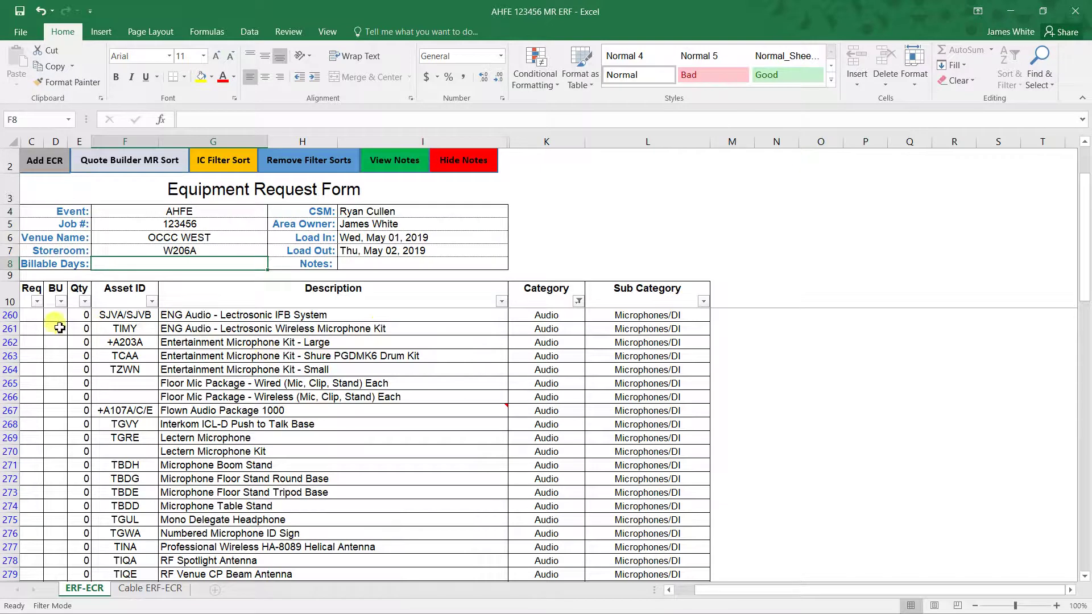
click(35, 316)
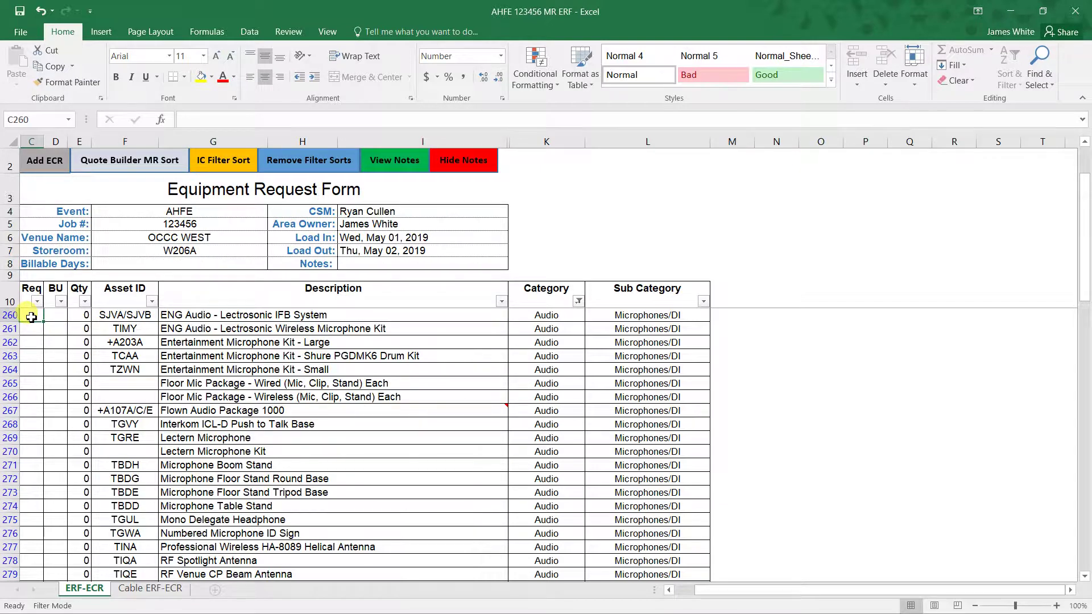
click(50, 317)
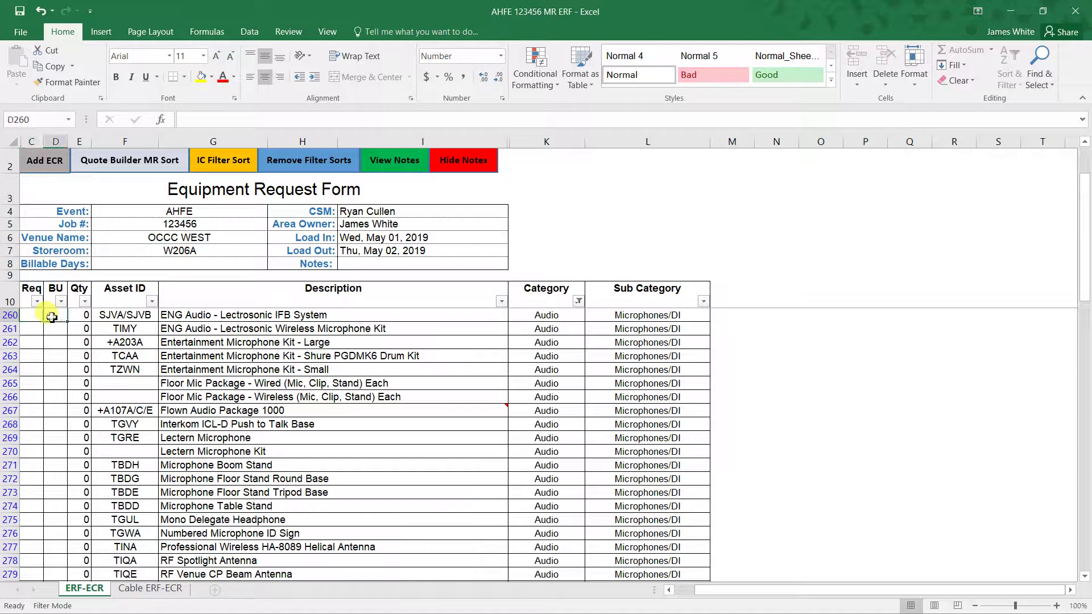
click(83, 315)
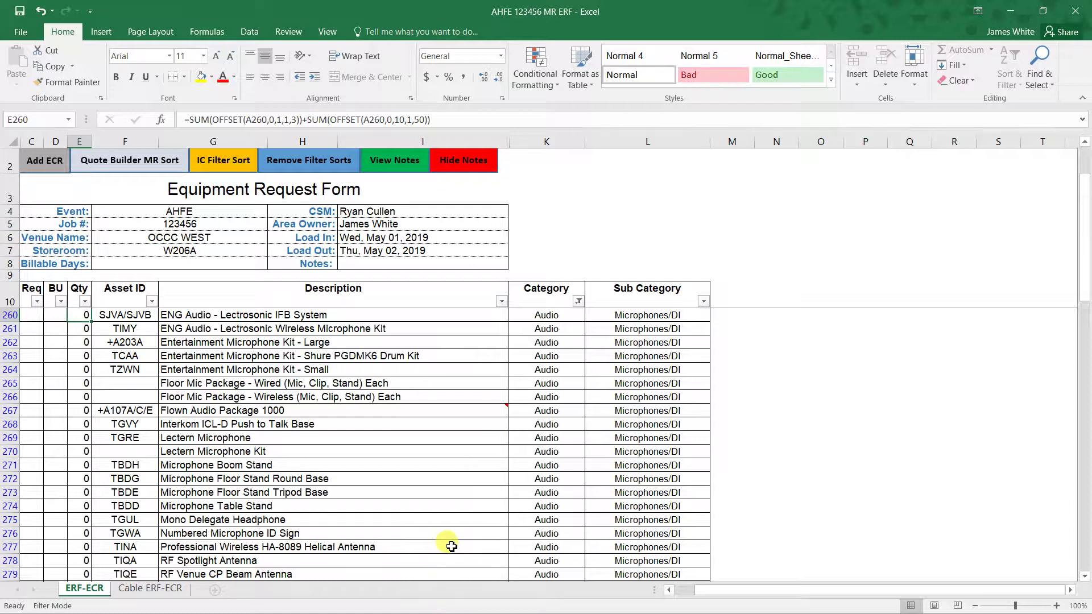
scroll(439, 572, down, 1)
scroll(472, 529, up, 1)
scroll(474, 524, up, 1)
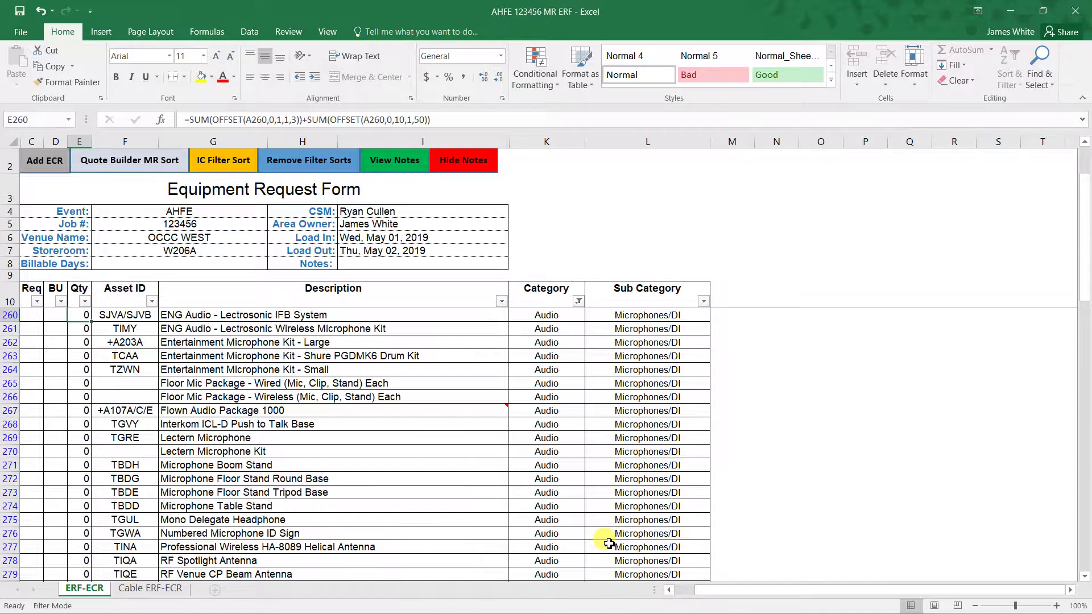
key(super+Right)
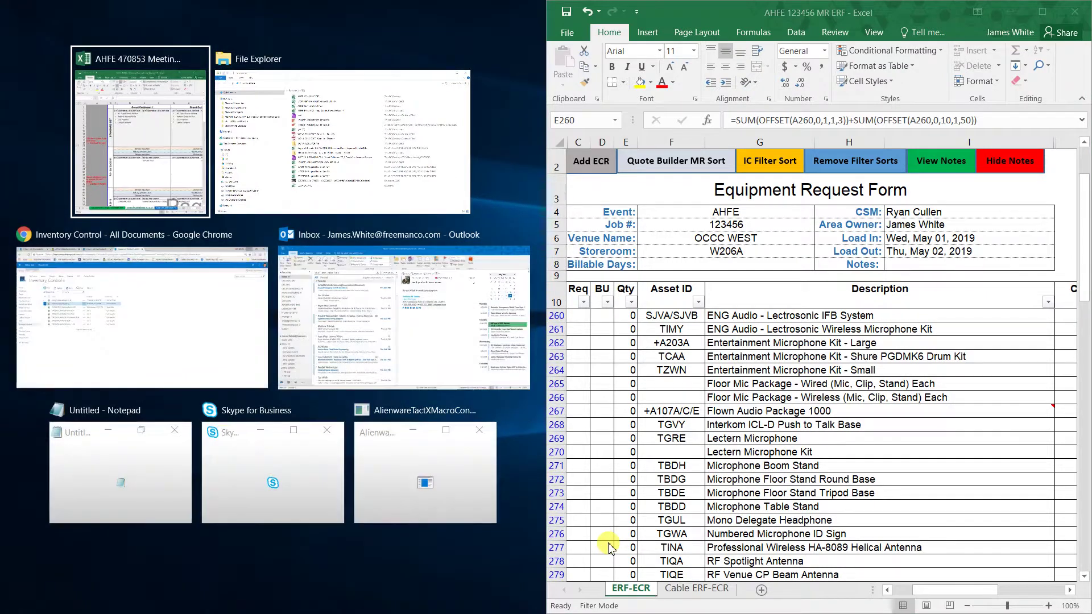
- Snap the flows workbook beside the form and select its Grand Caribbean 4, 5, 8 standard set list
click(183, 126)
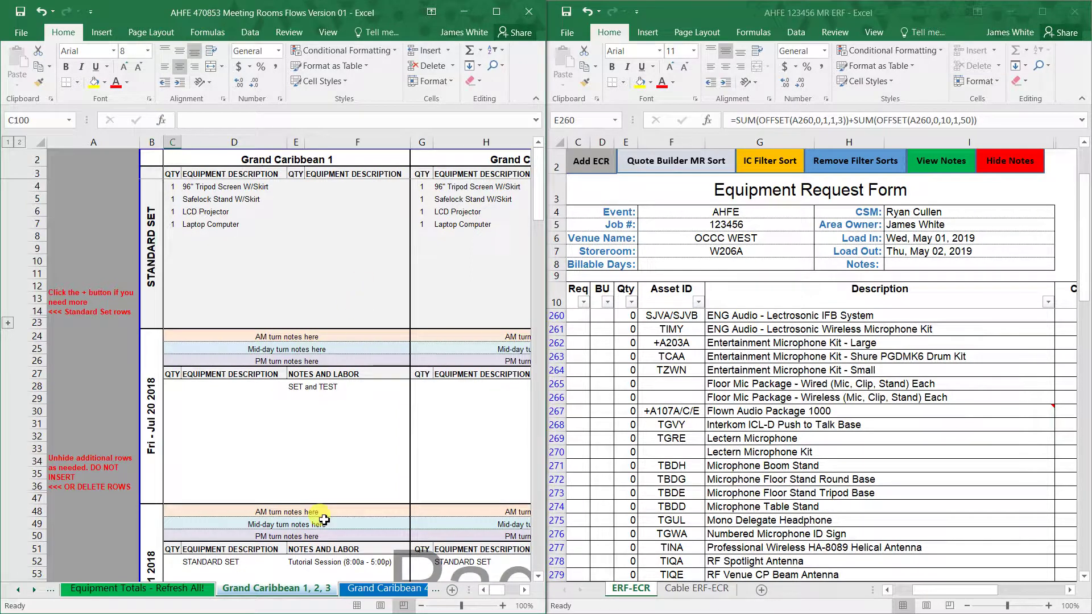
click(364, 589)
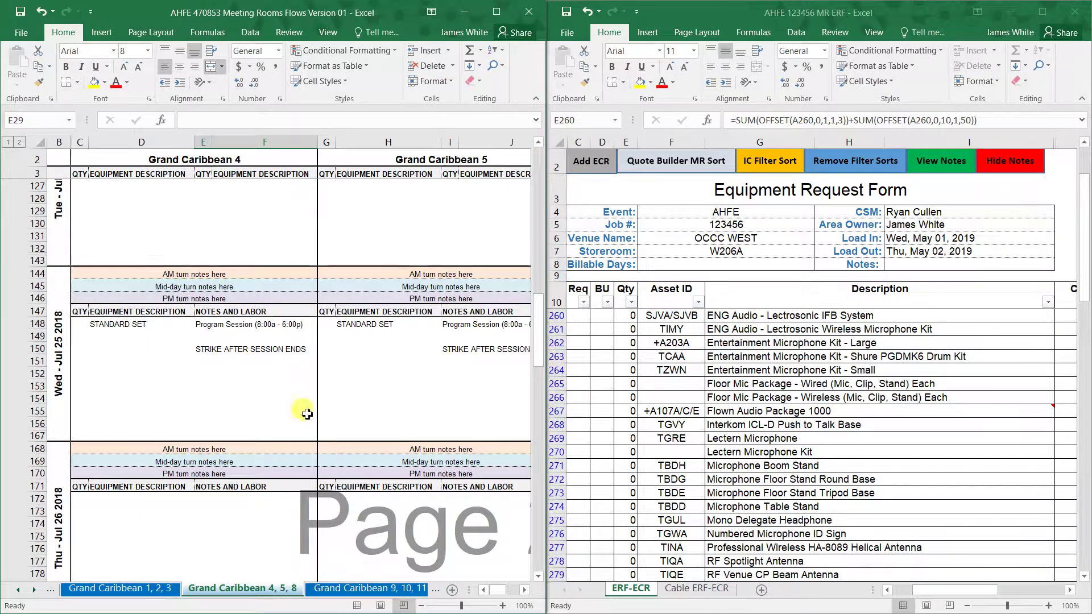
scroll(188, 299, up, 20)
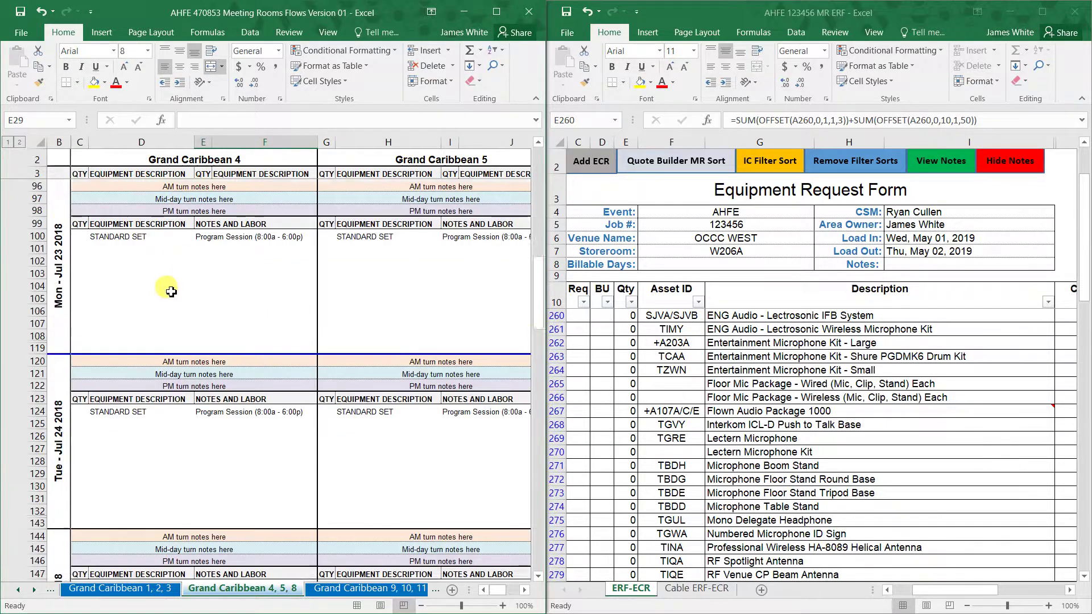
drag(105, 188, 85, 224)
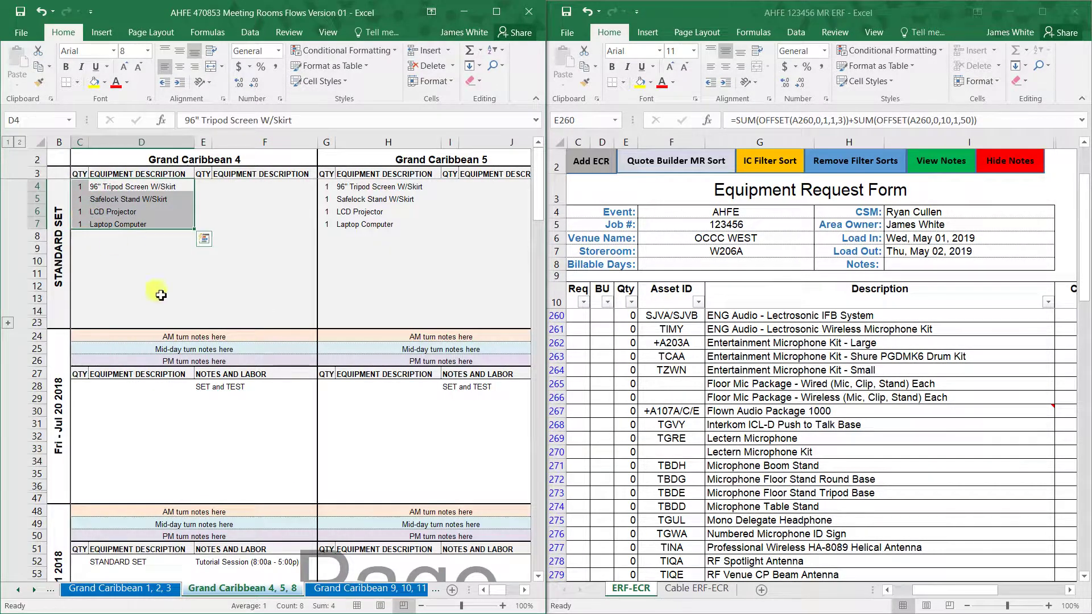
scroll(222, 355, down, 6)
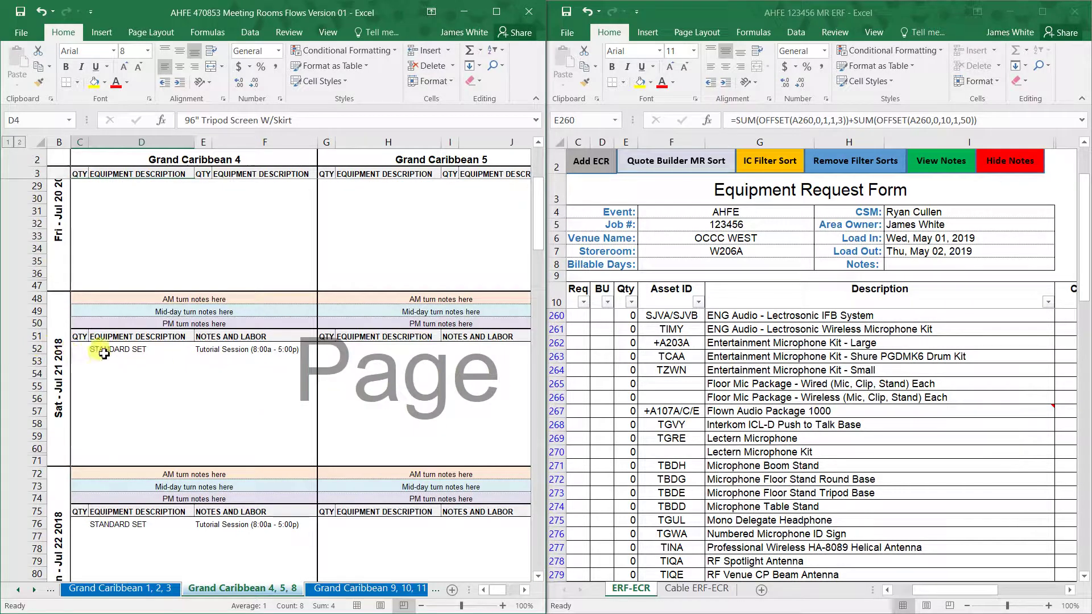
- Check the Jul 21 STANDARD SET entry's choices, leave it unchanged, and go to Equipment Totals
click(100, 349)
click(201, 348)
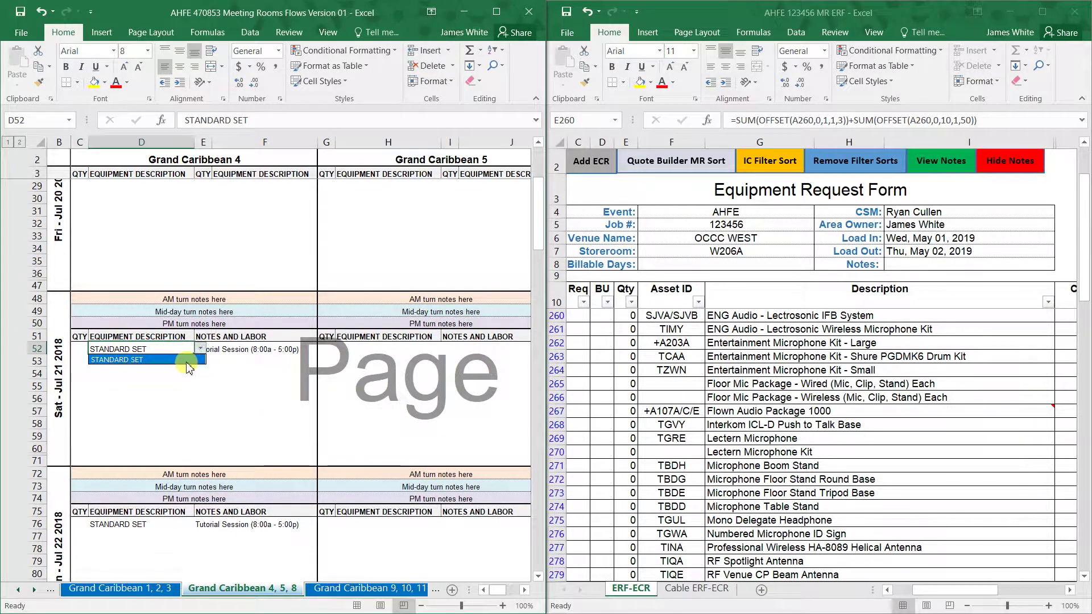
click(186, 360)
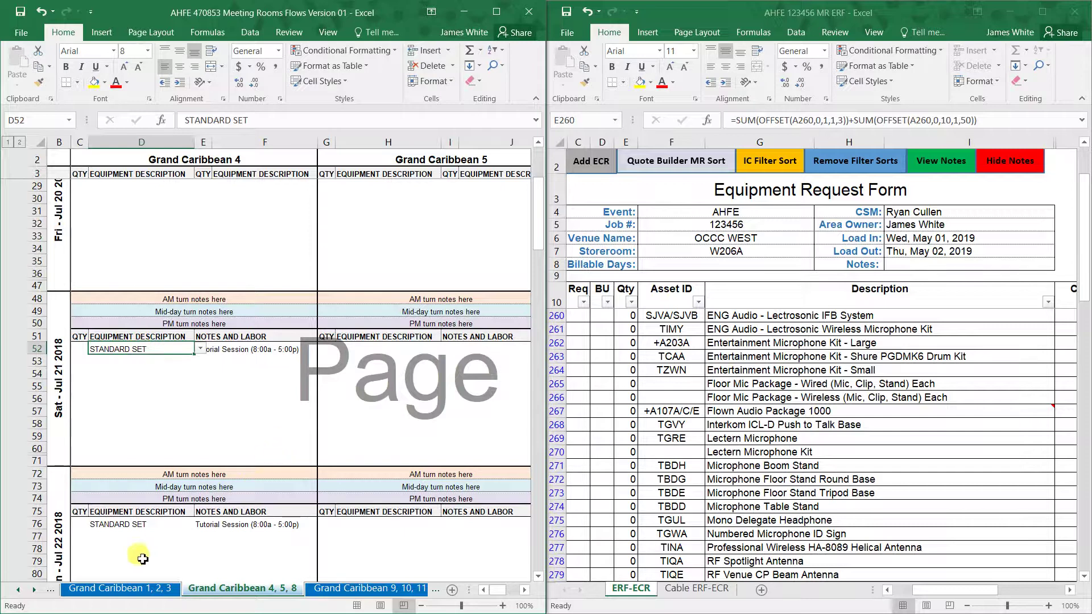
click(18, 590)
click(18, 589)
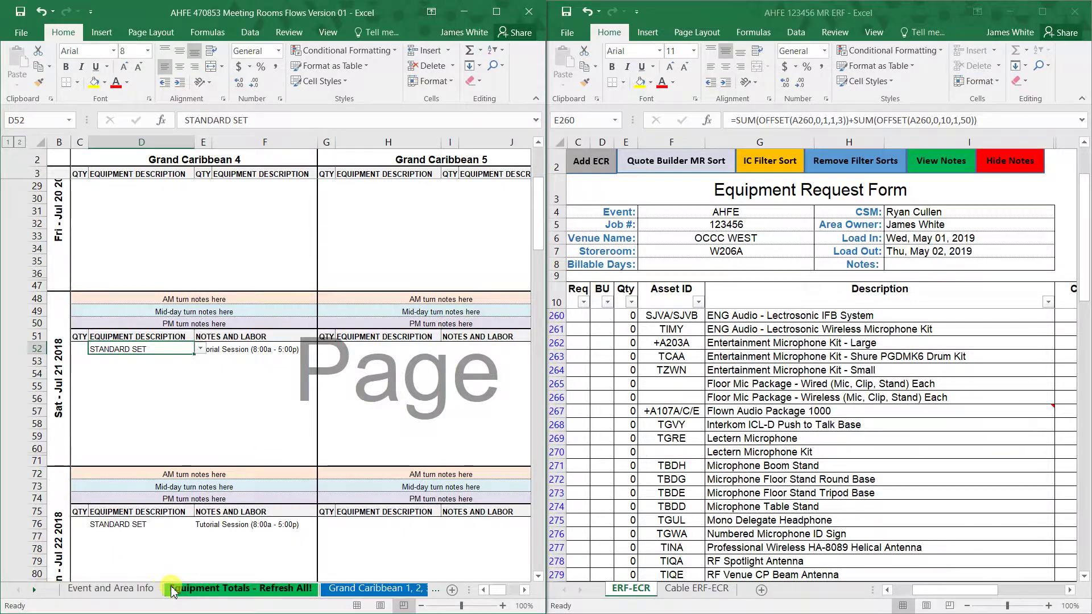
click(172, 591)
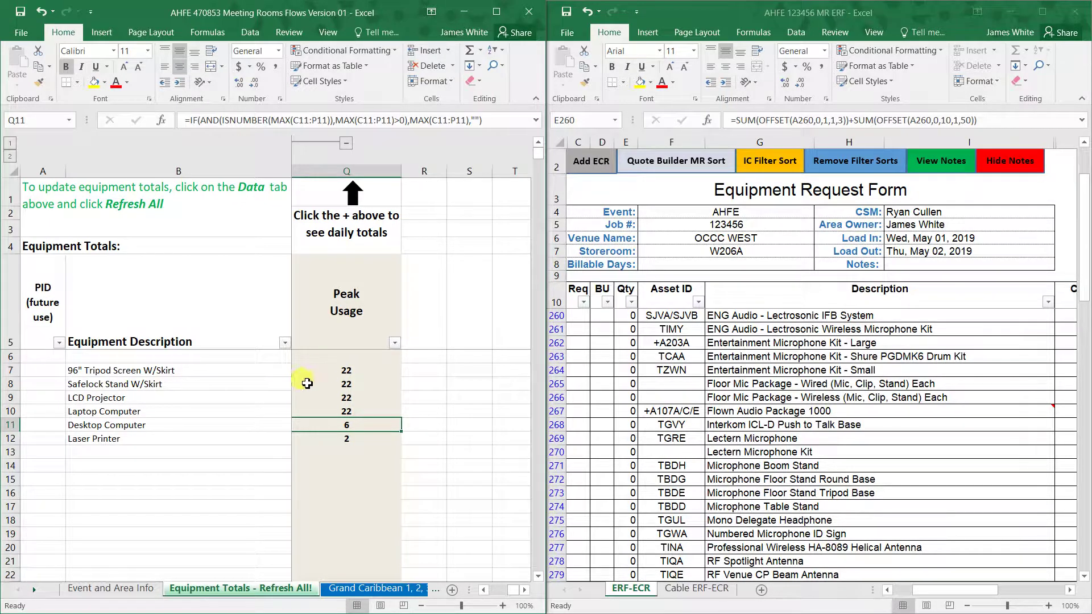
- Select the tripod screen and stand peak totals of 22 and widen the request form window
drag(353, 372, 352, 438)
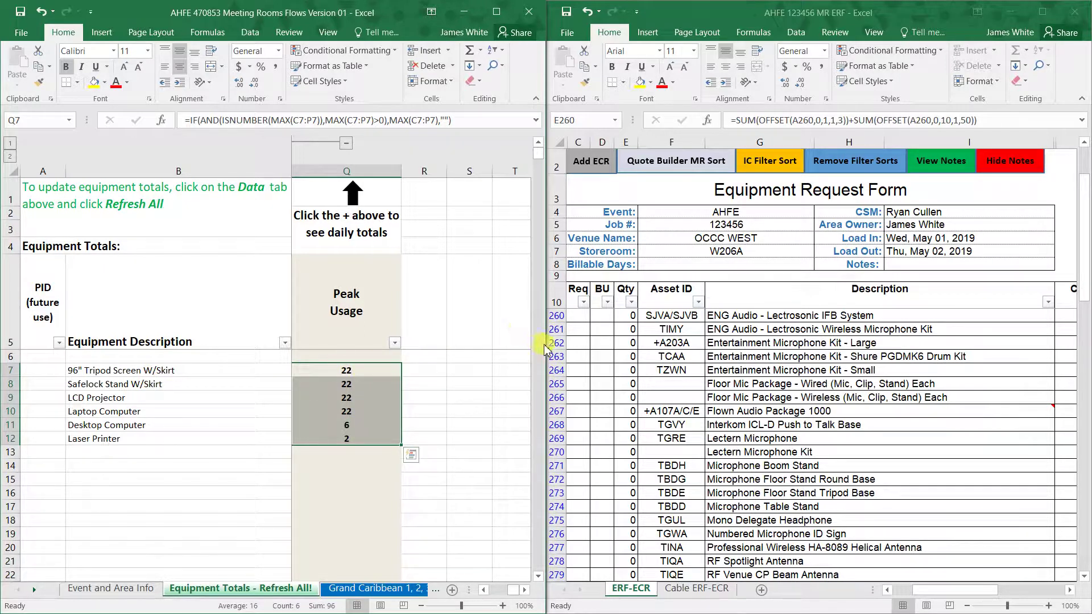
drag(545, 346, 421, 346)
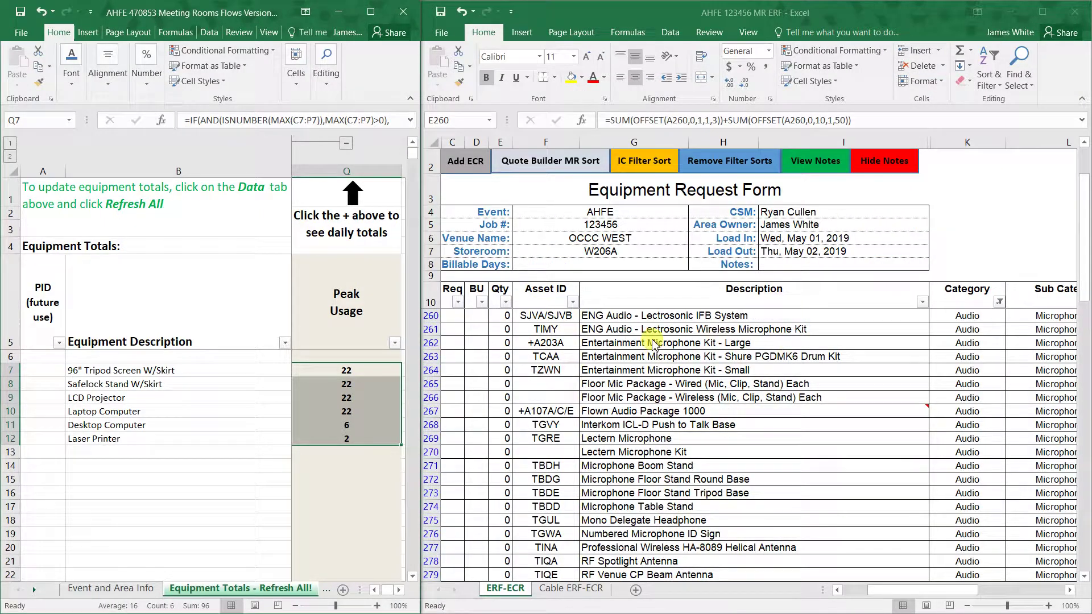
click(500, 344)
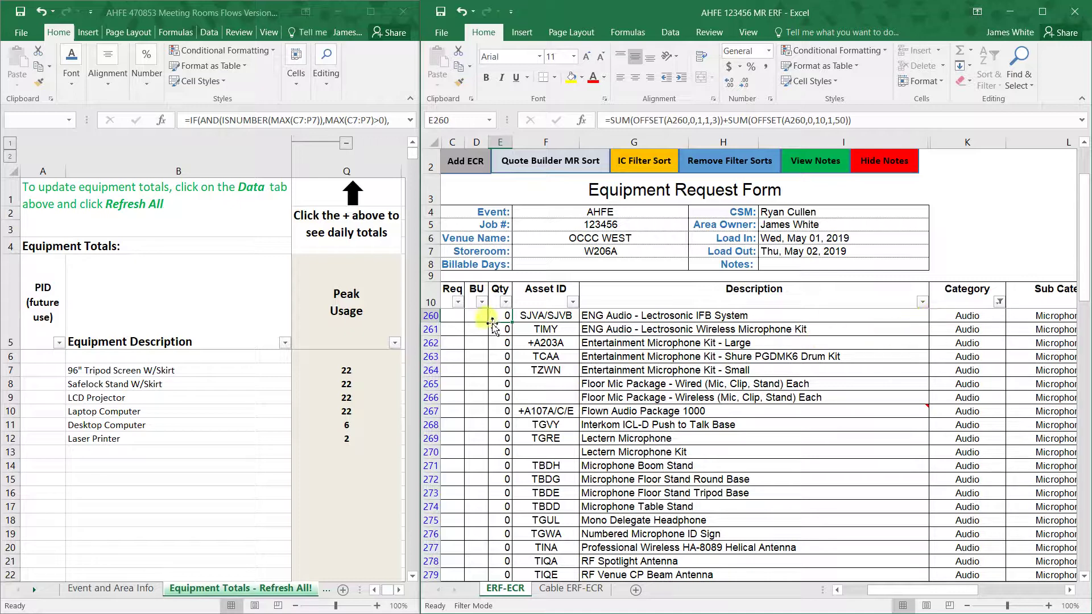
click(420, 306)
drag(414, 303, 364, 302)
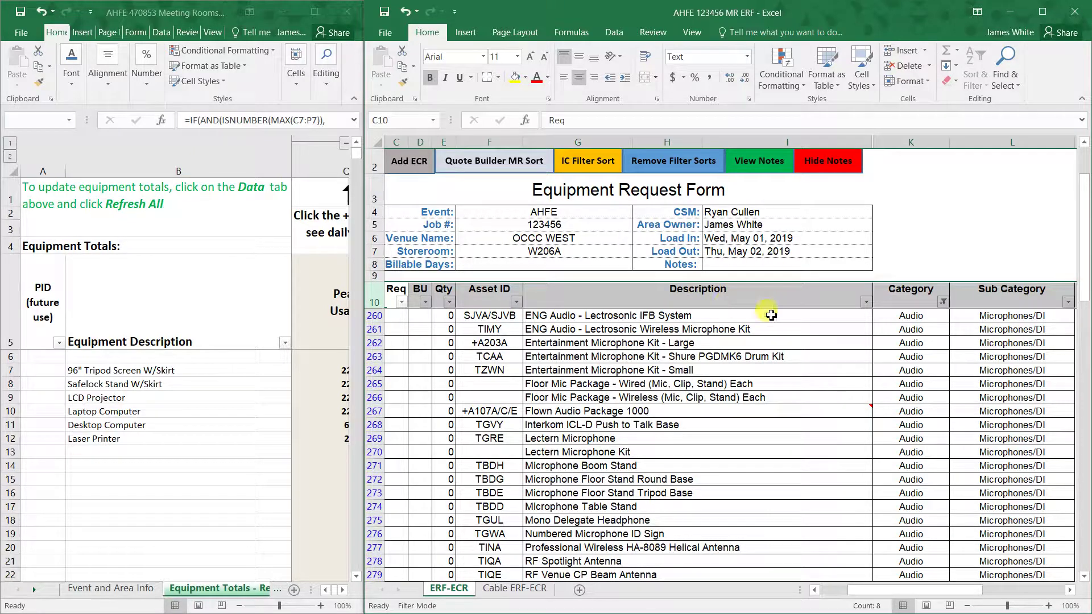
- Tick (Select All) in the Category filter so equipment from every category is listed
click(942, 302)
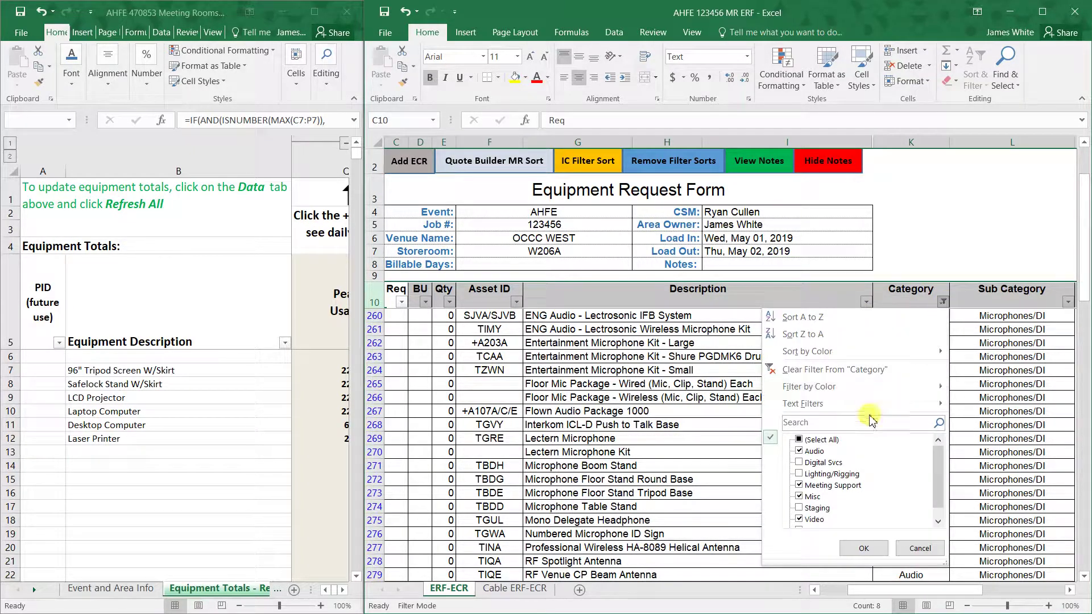
click(799, 441)
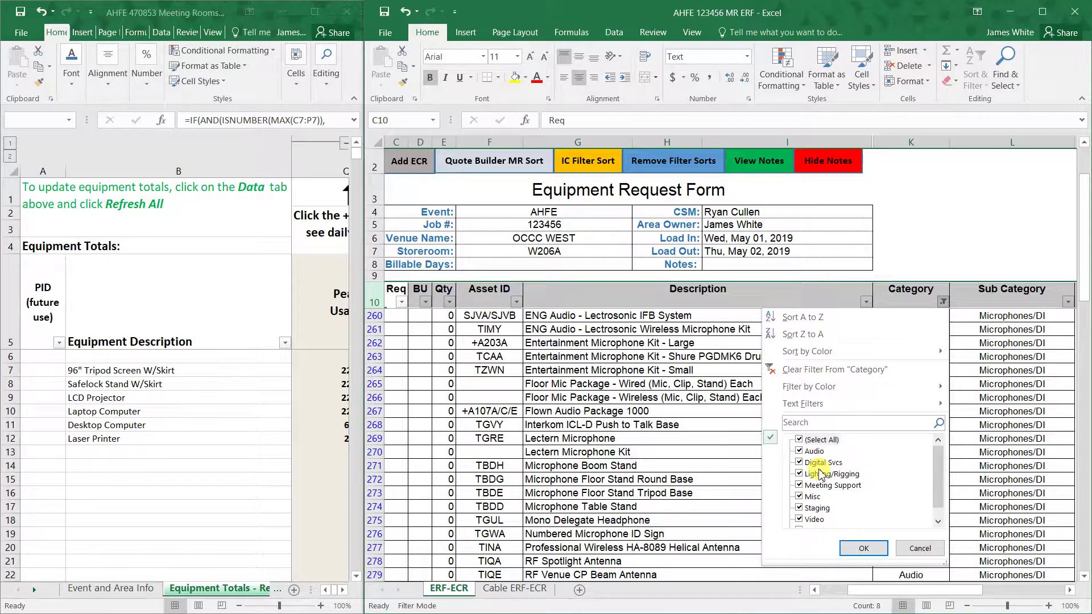
click(799, 451)
click(799, 451)
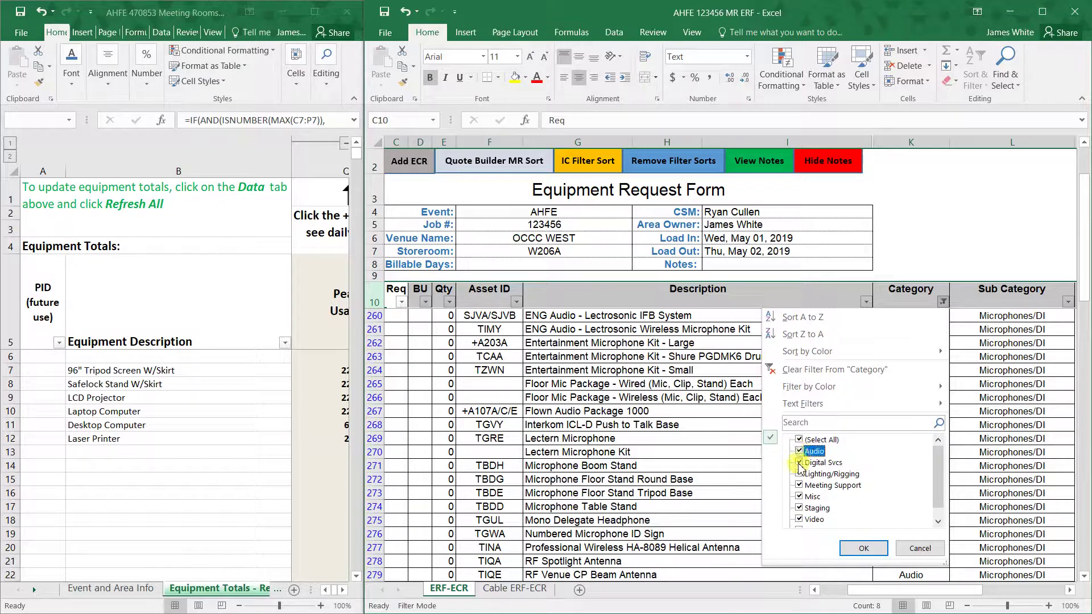
click(863, 549)
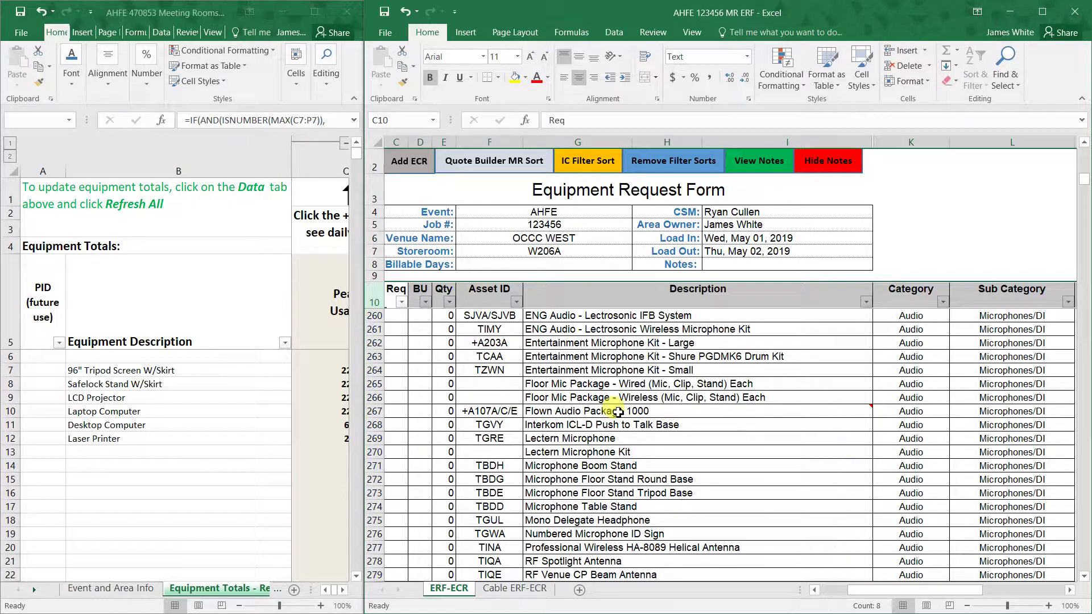
scroll(618, 412, down, 3)
scroll(887, 399, down, 6)
scroll(933, 352, up, 20)
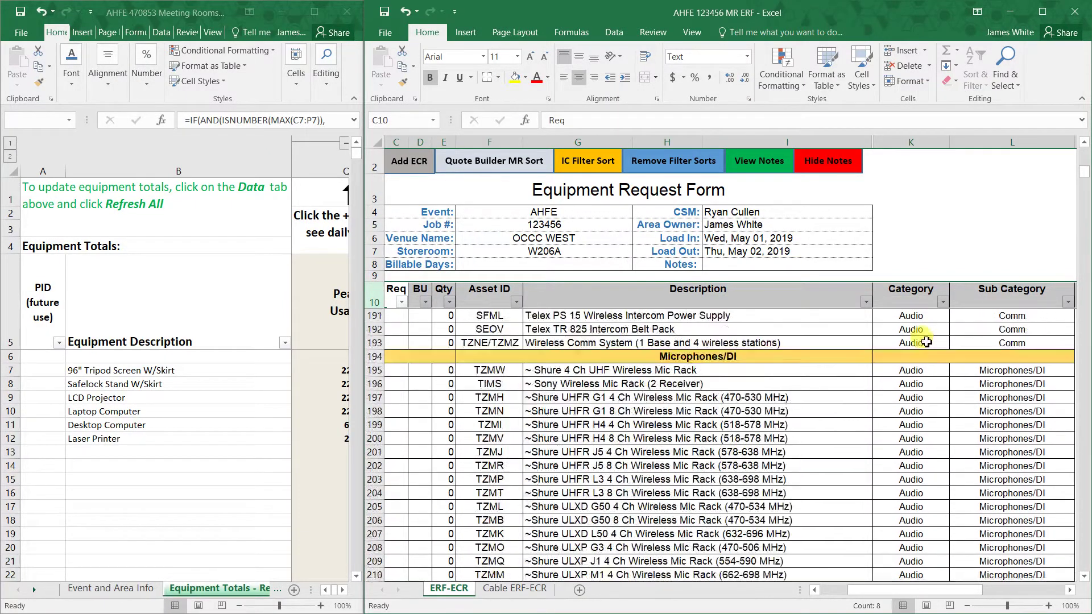
scroll(927, 342, up, 20)
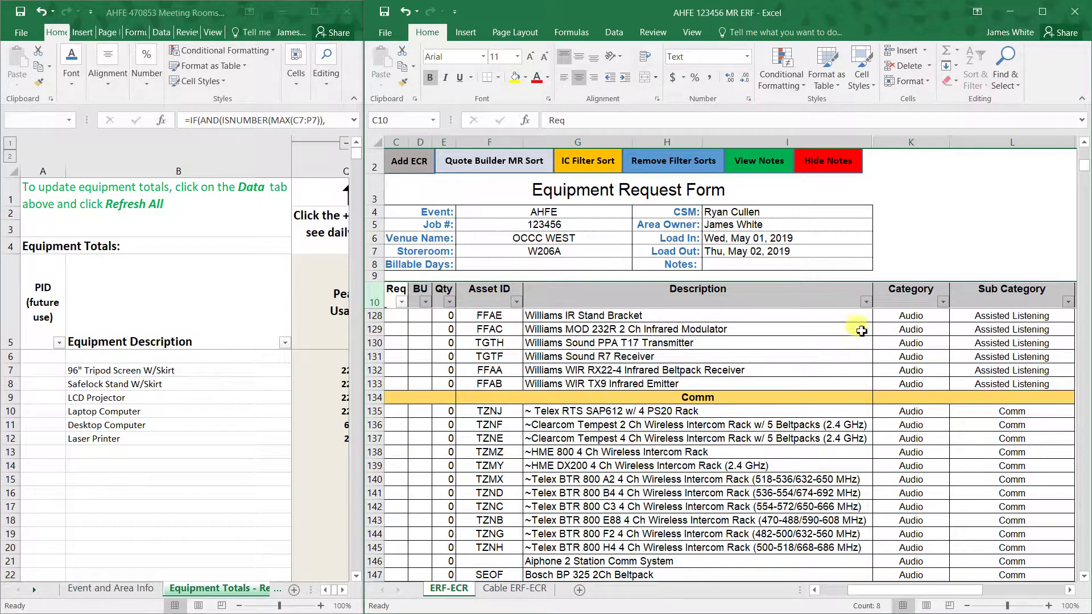
- Filter the Description column by searching 'tri', leaving 28 of 4052 tripod records
click(867, 302)
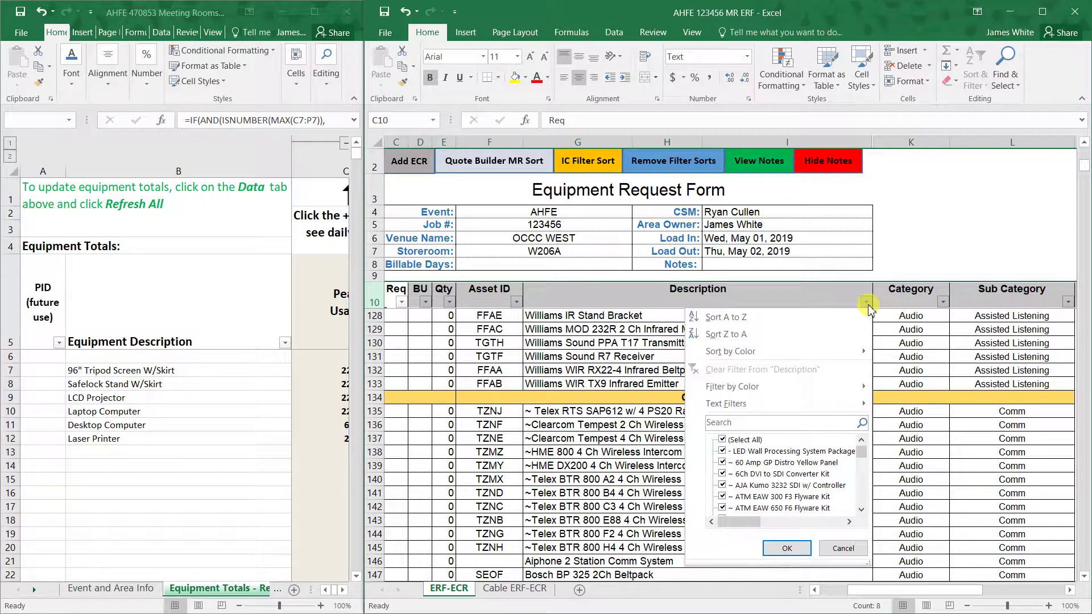
click(867, 303)
click(867, 302)
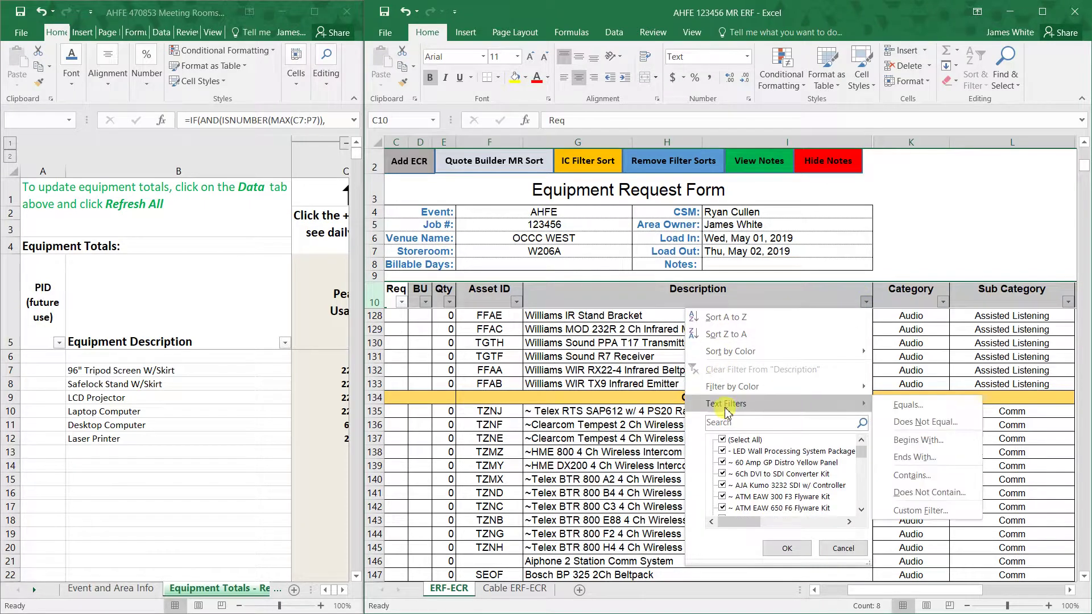
click(744, 423)
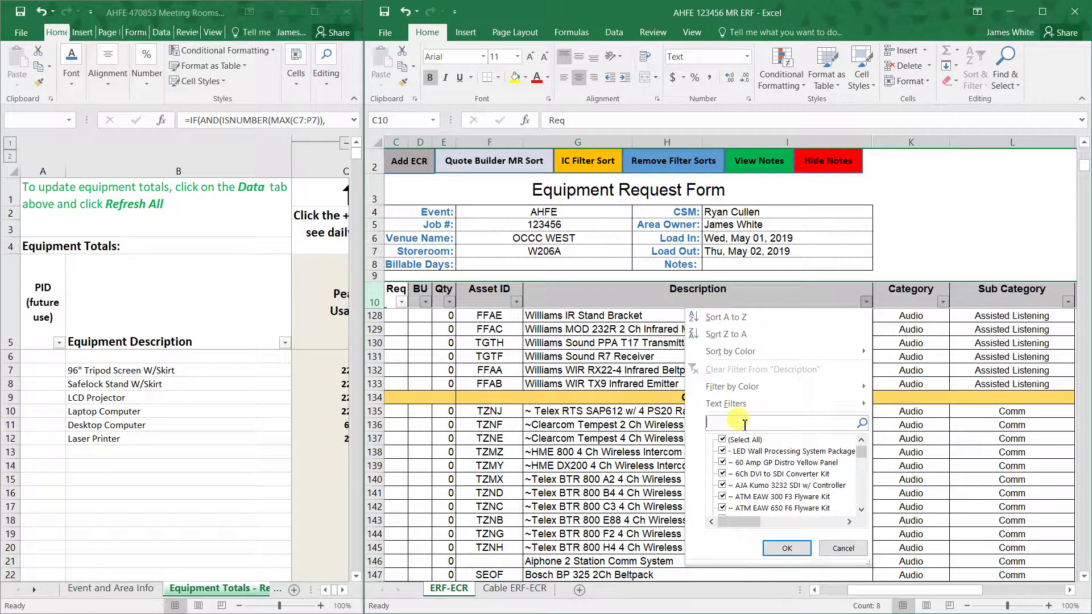
text(tripod)
key(Return)
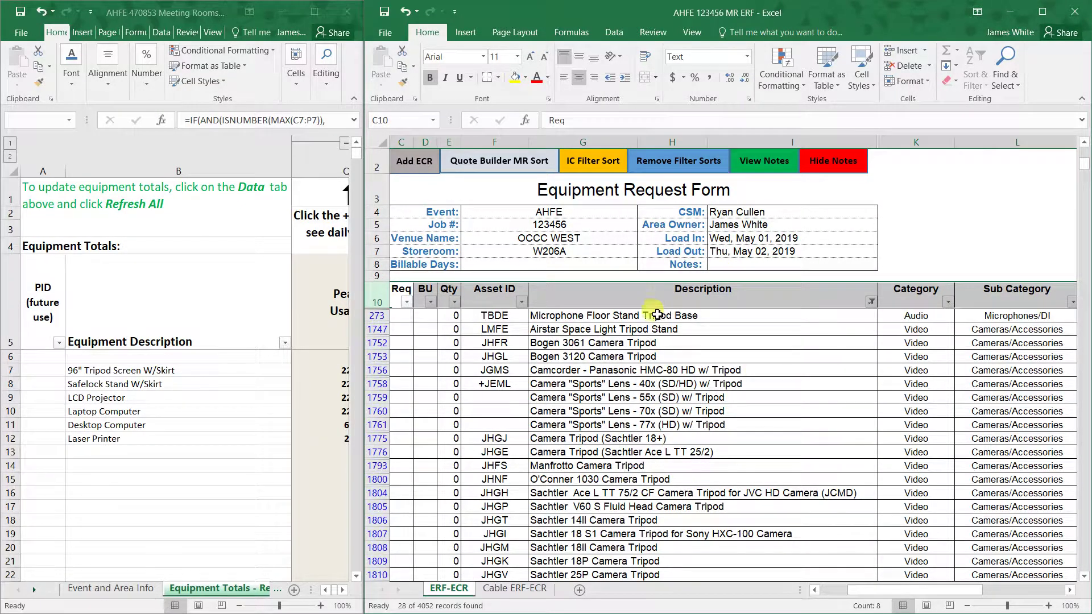
scroll(643, 446, down, 1)
scroll(665, 464, down, 3)
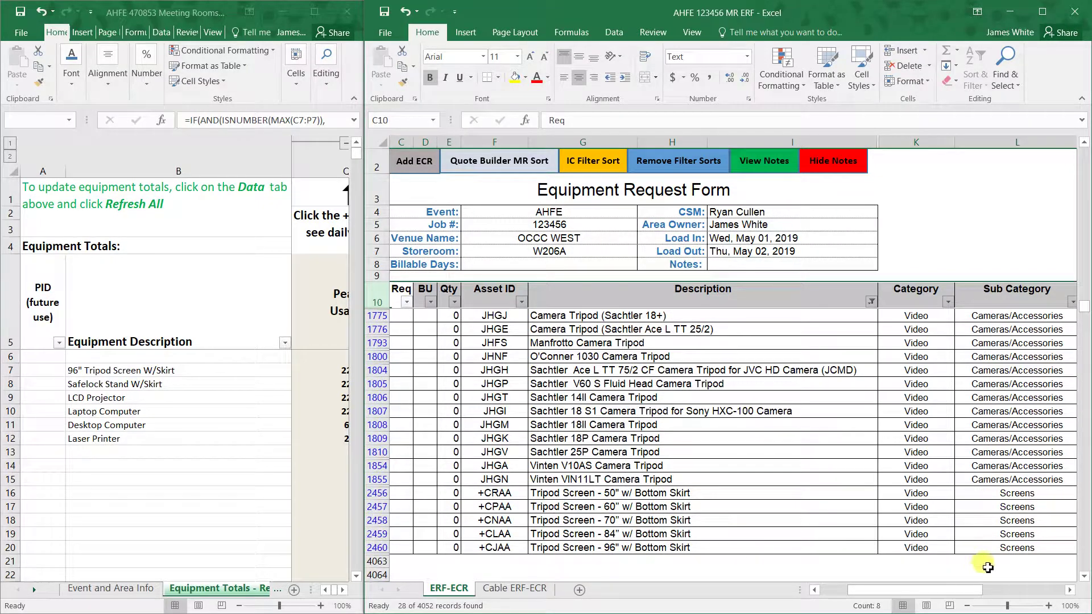
click(341, 376)
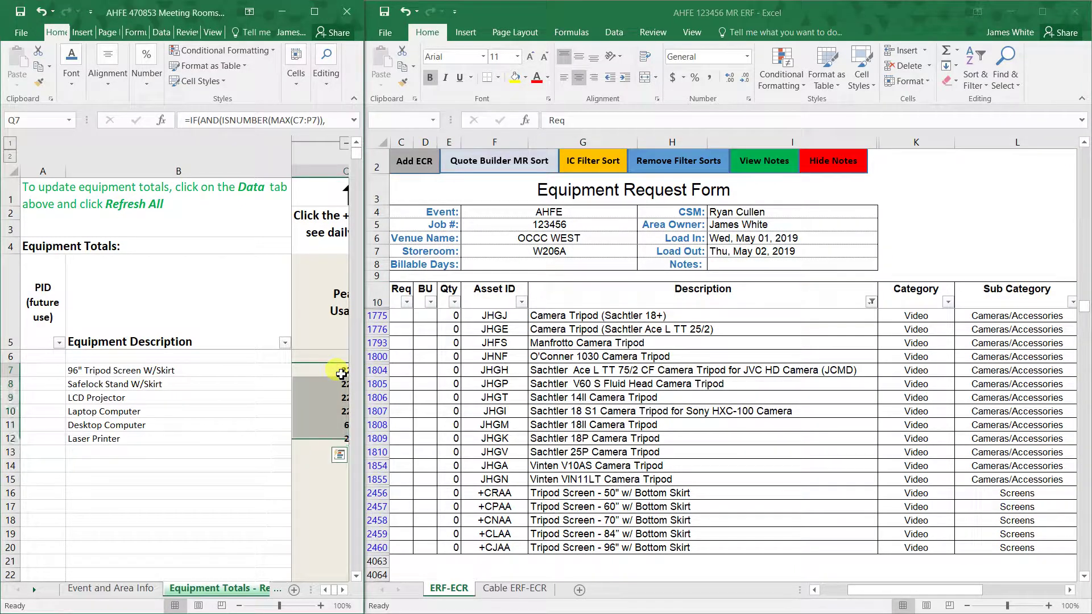
- Request 22 of the 96" Tripod Screen with Bottom Skirt plus 2 backups, totaling 24
click(408, 549)
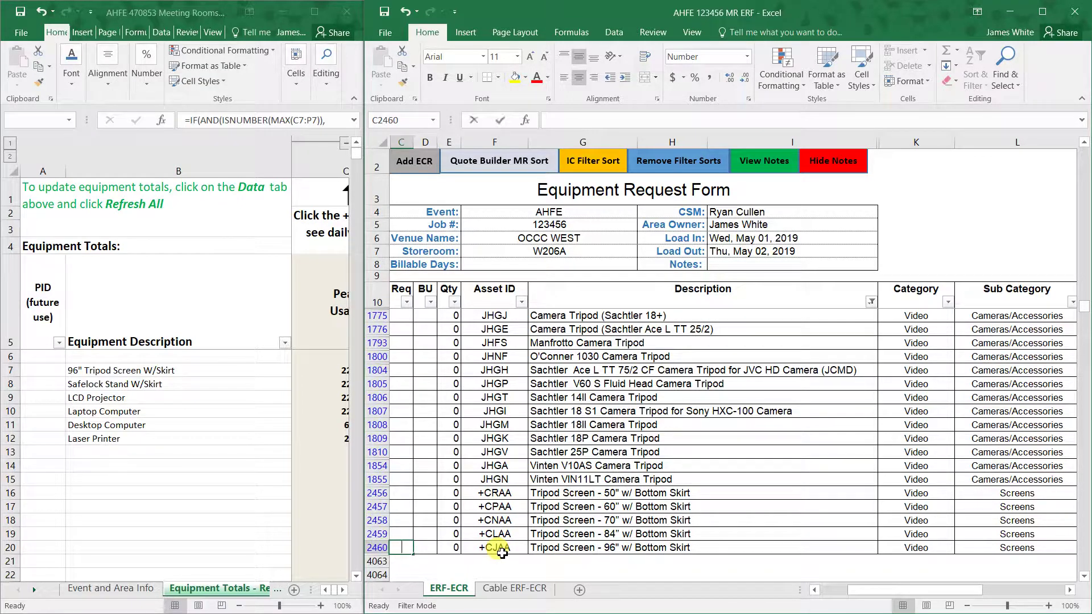
text(22)
key(Tab)
text(2)
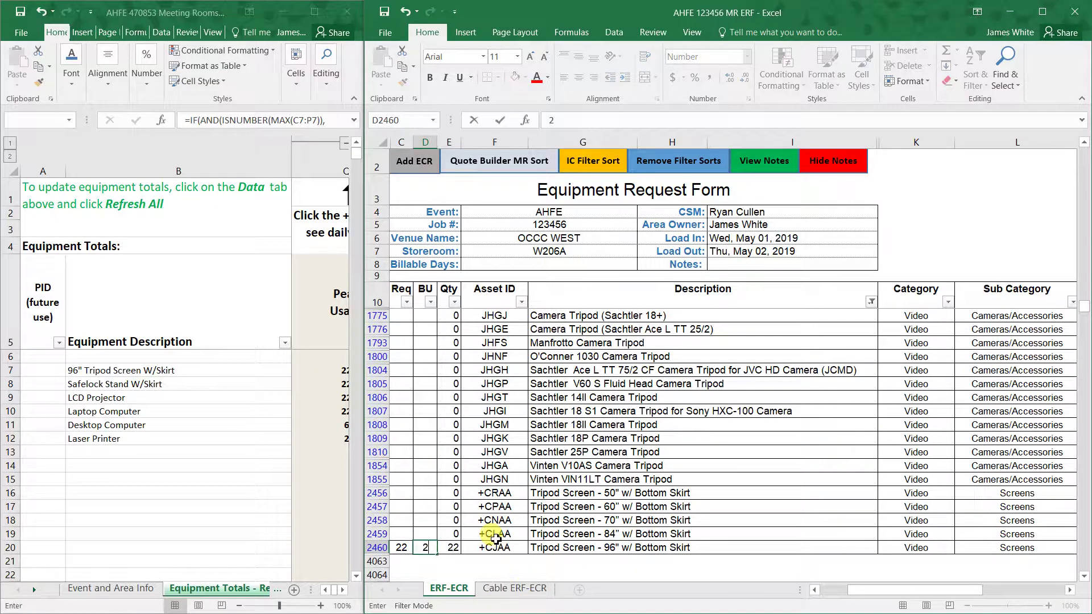
click(449, 546)
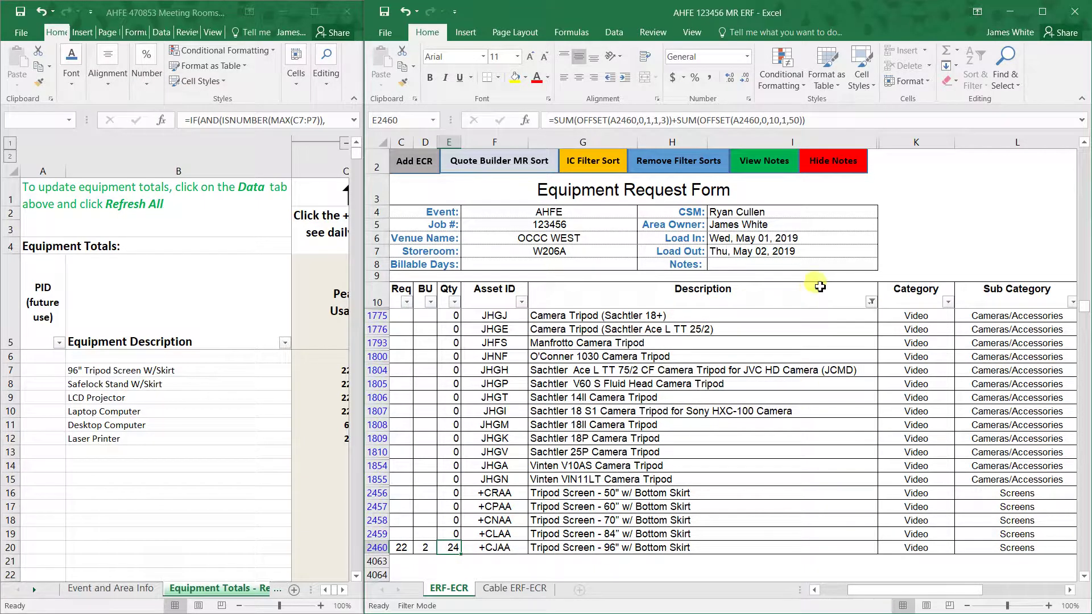
click(871, 301)
click(727, 423)
- Search 'safe' to show the Safelock Projection Stand w/ Skirt, then request 22 plus 2 backups
text(safelock)
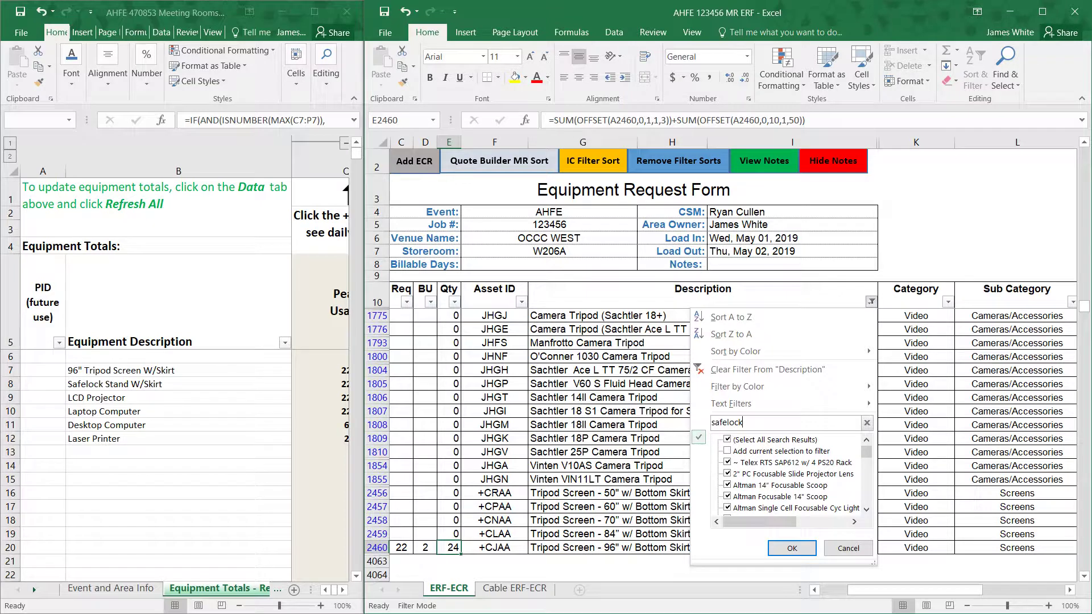
key(Return)
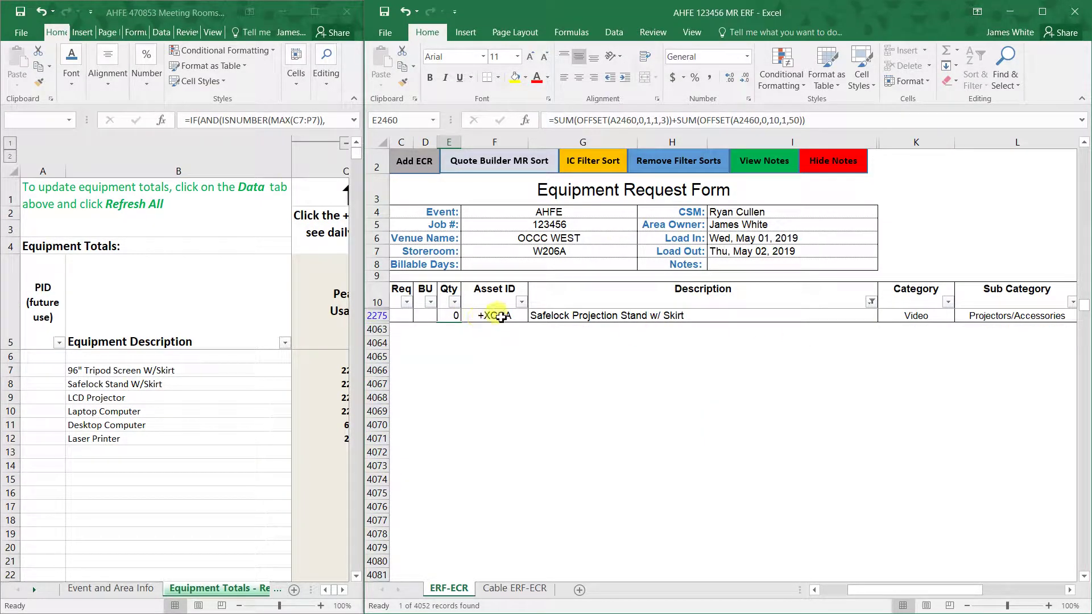
click(481, 318)
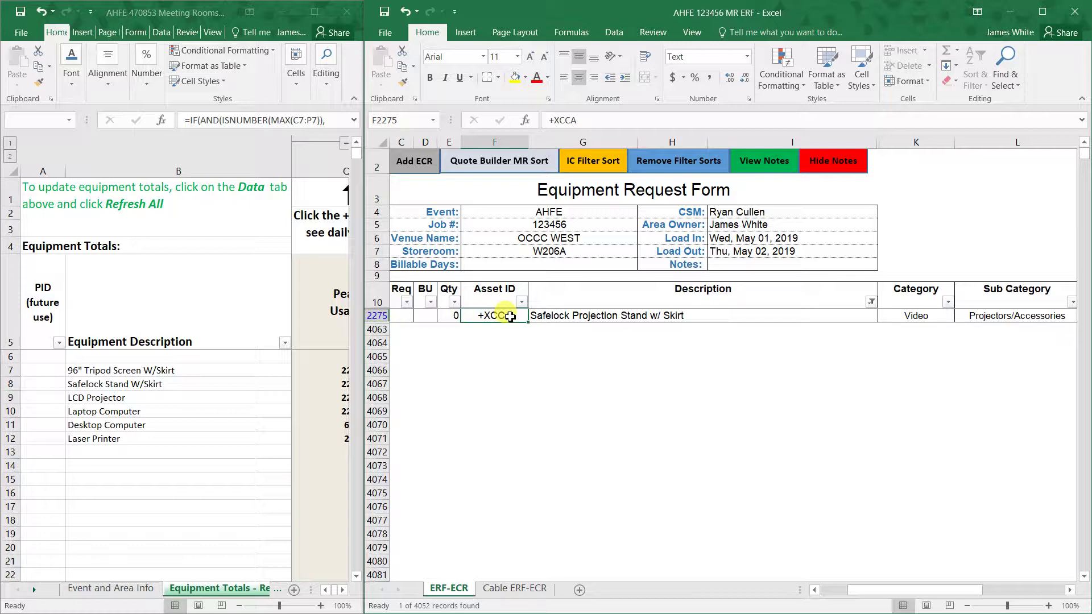
click(404, 318)
text(22)
key(Tab)
text(2)
click(569, 356)
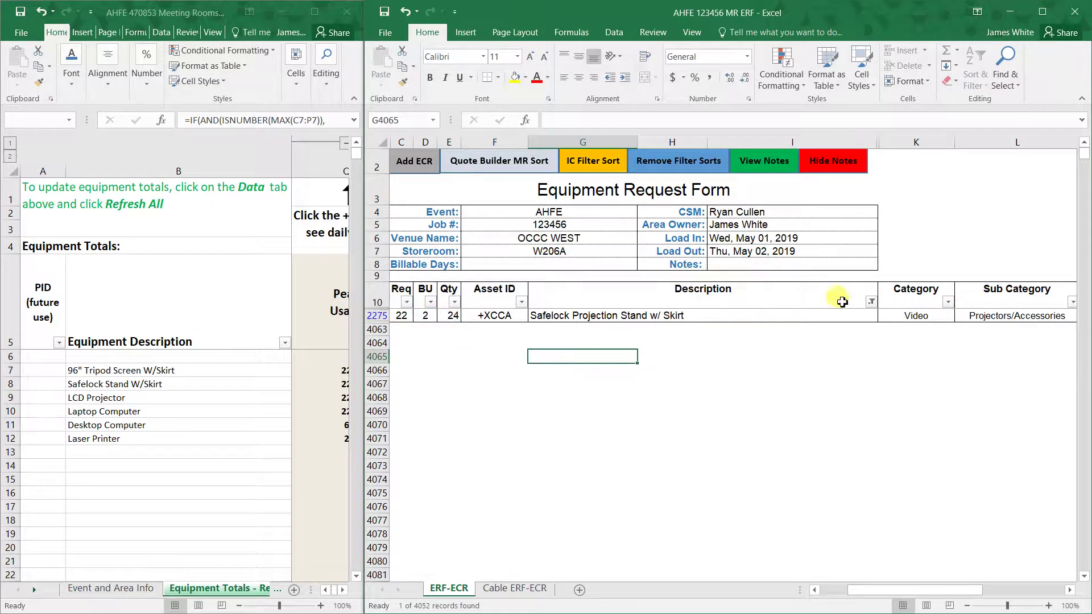
- Filter Description by 'projecto' to list the 70 projector records and locate the 4,000 Lumen model
click(870, 303)
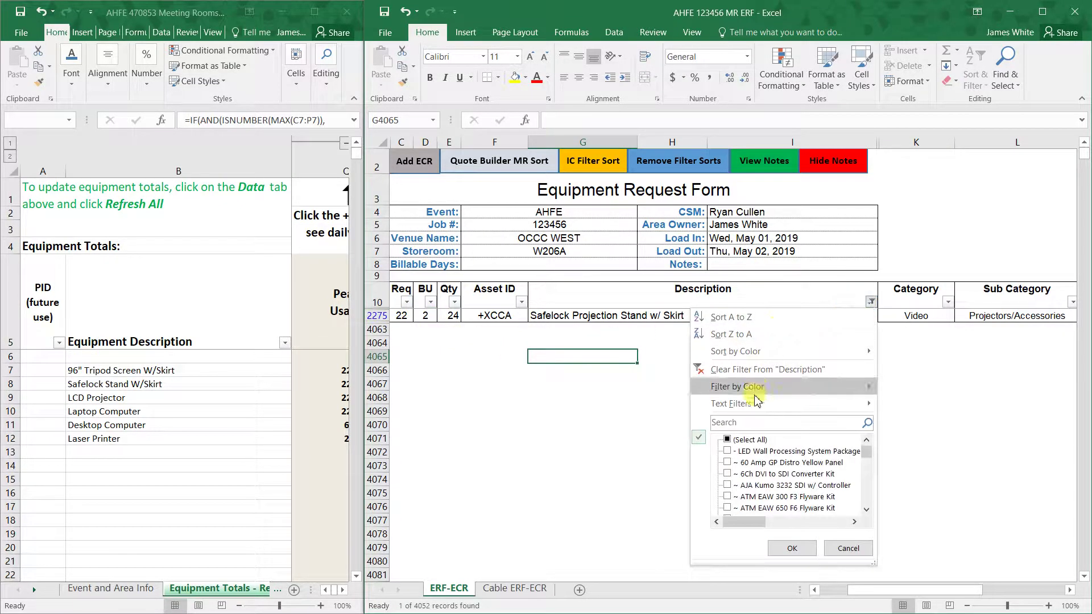
click(750, 422)
text(pro)
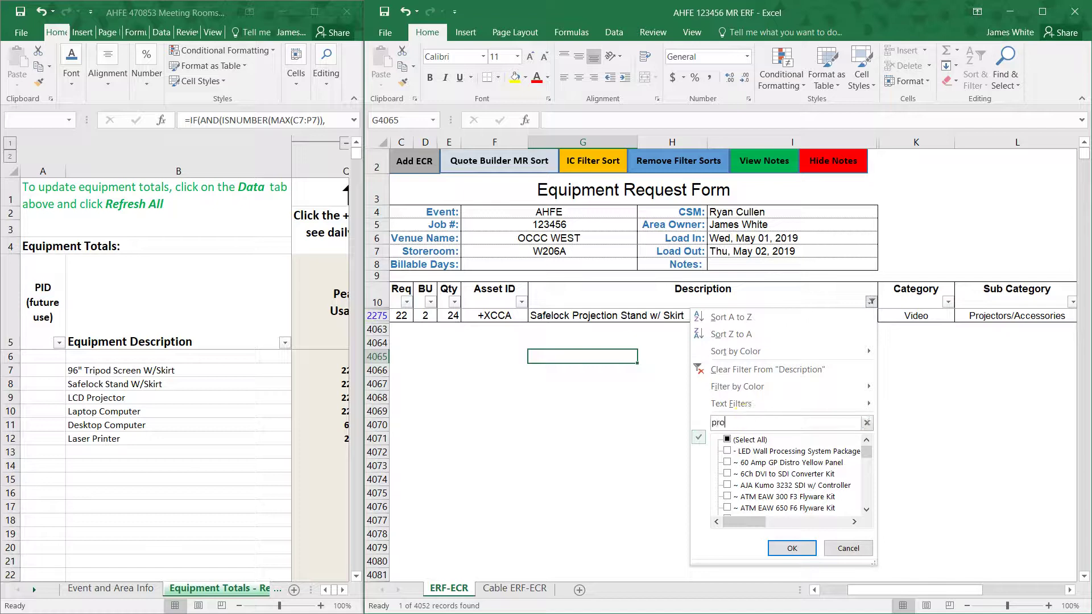
text(jecto)
key(Return)
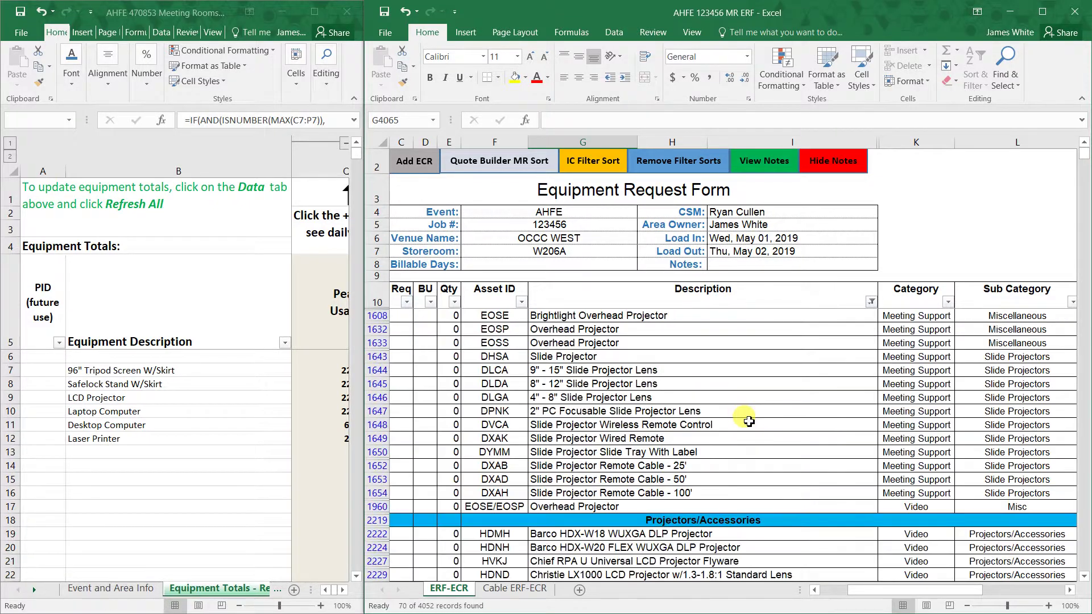
scroll(779, 412, down, 3)
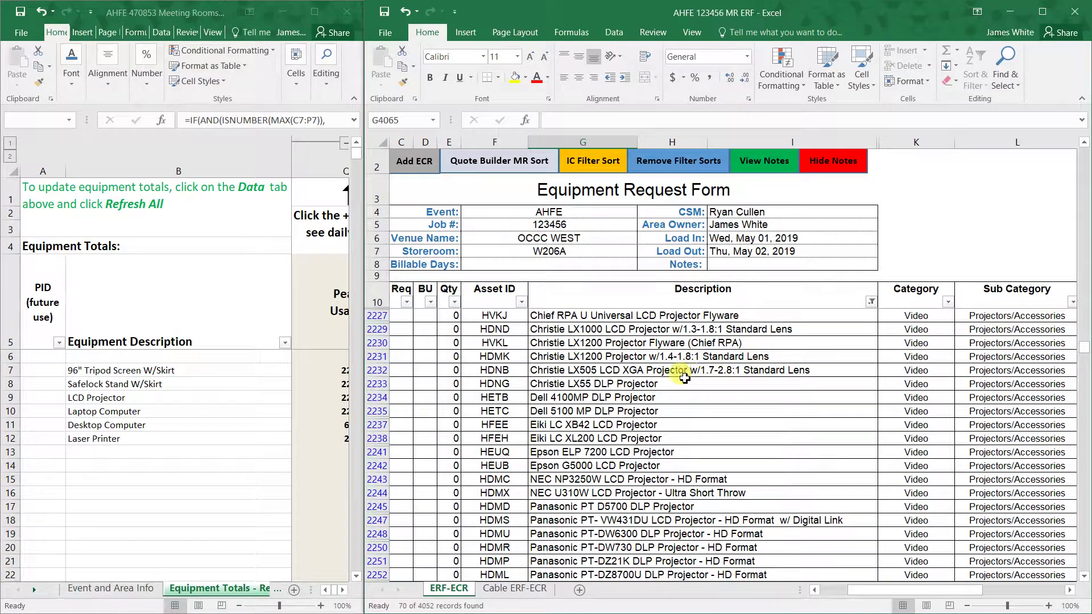
scroll(563, 424, down, 3)
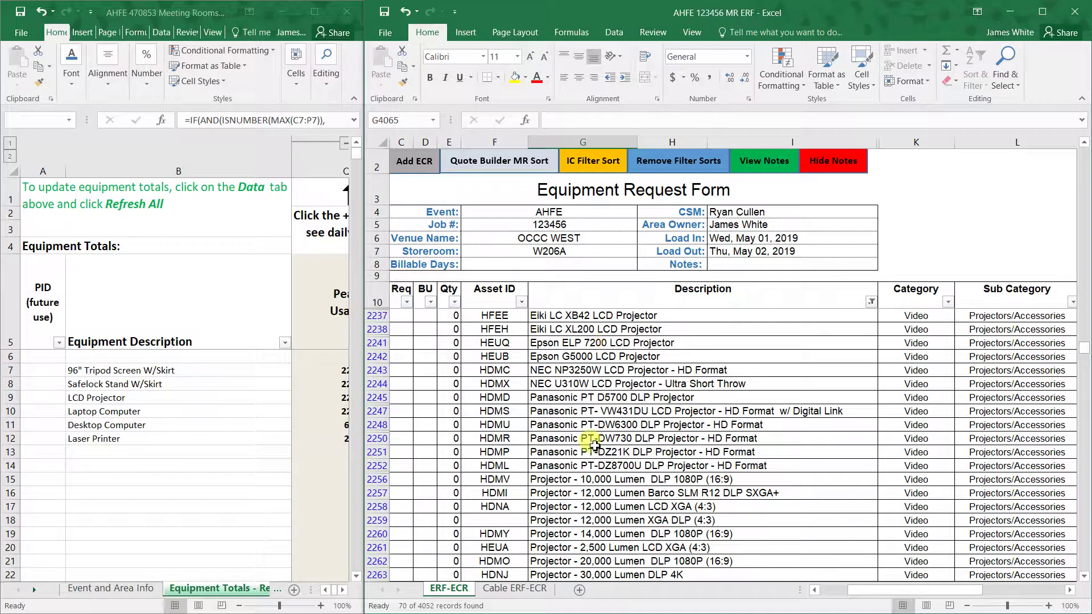
scroll(592, 443, down, 2)
scroll(600, 445, down, 2)
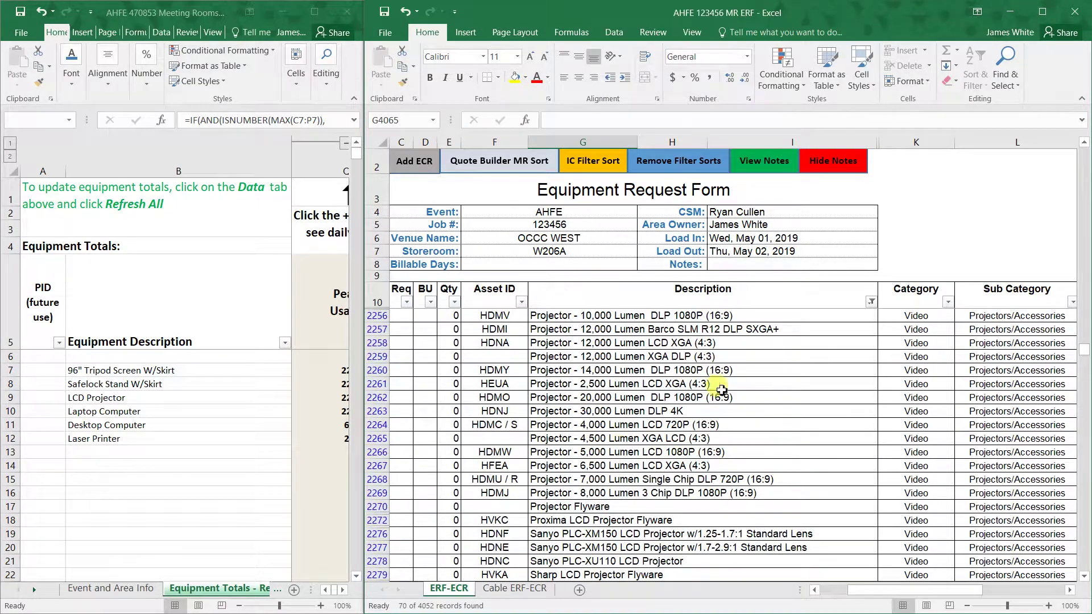
scroll(687, 369, up, 4)
scroll(616, 331, up, 2)
scroll(597, 352, down, 2)
scroll(622, 456, down, 2)
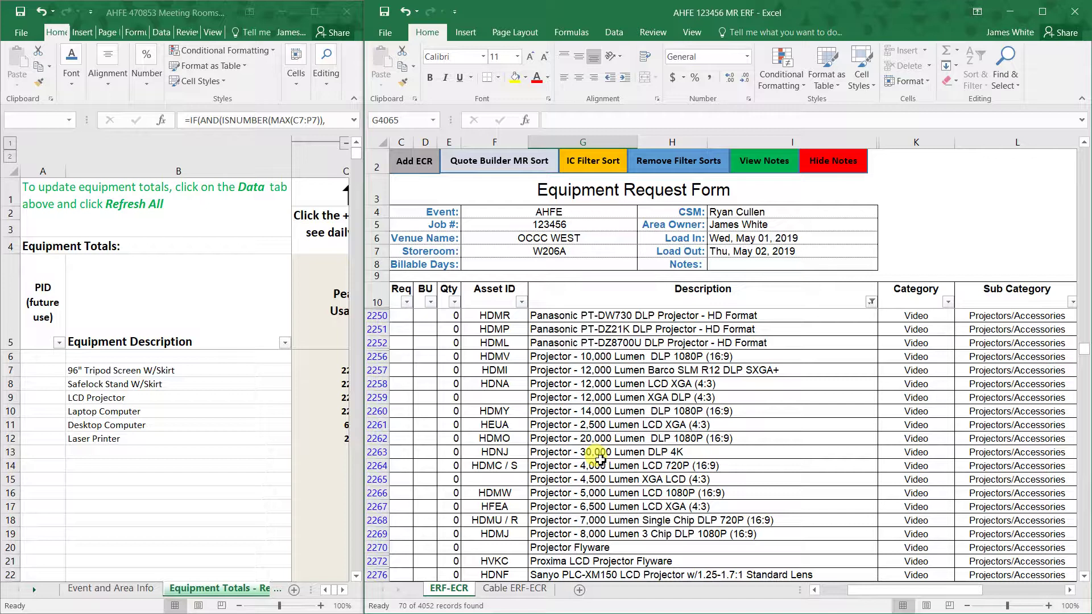
scroll(600, 459, down, 1)
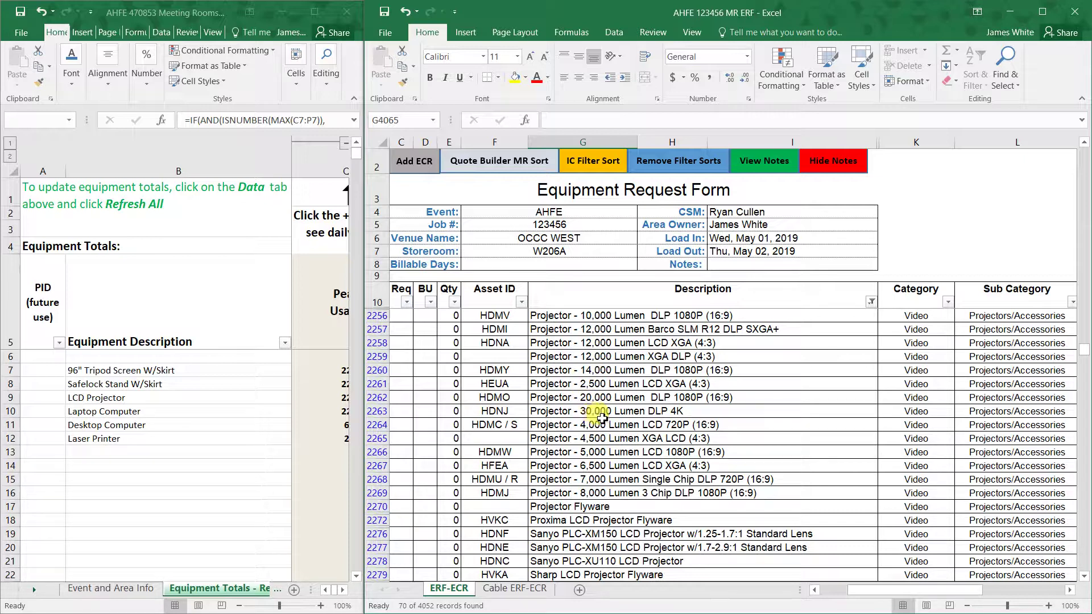
scroll(602, 418, up, 2)
scroll(614, 438, down, 5)
scroll(626, 454, up, 2)
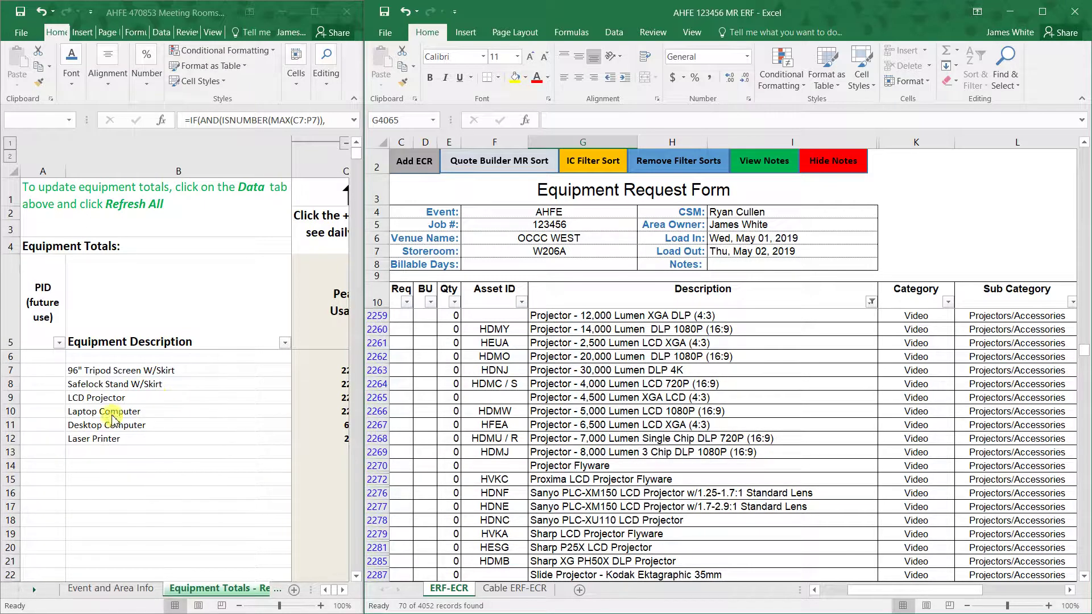
- Request 22 of the 4,000 Lumen LCD 720P projector with 2 backups, totaling 24
click(401, 386)
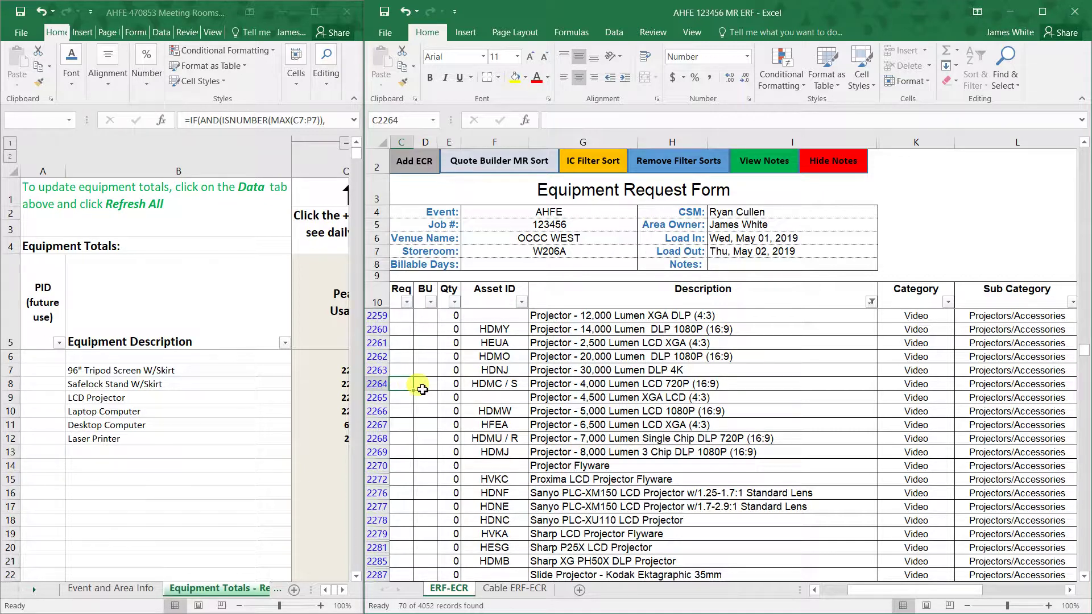
text(22)
click(426, 386)
text(2)
click(426, 411)
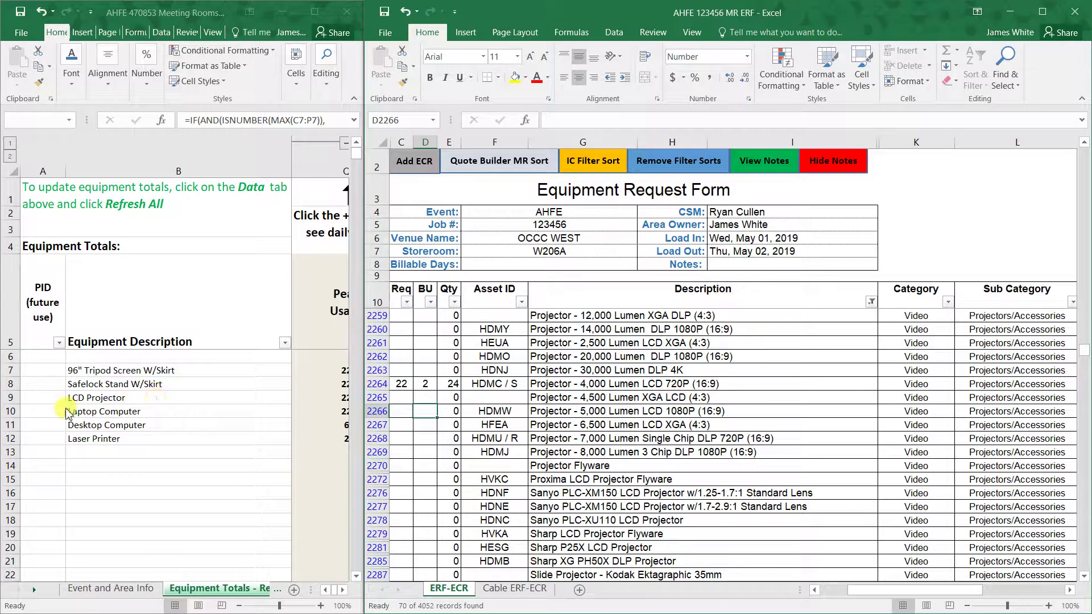
click(871, 302)
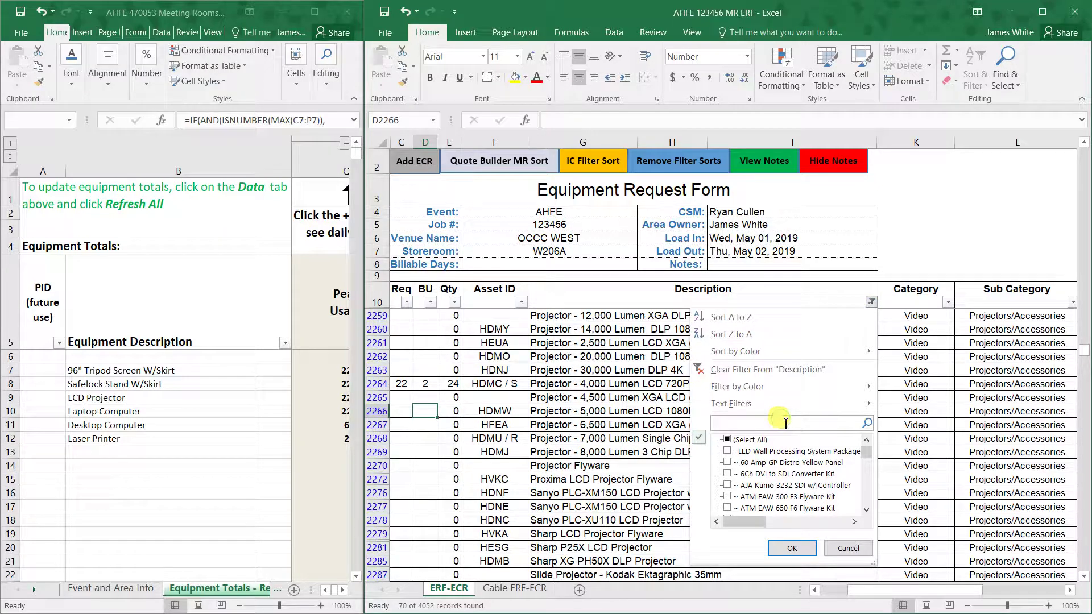
- Filter the Description column to show only laptop items
text(op)
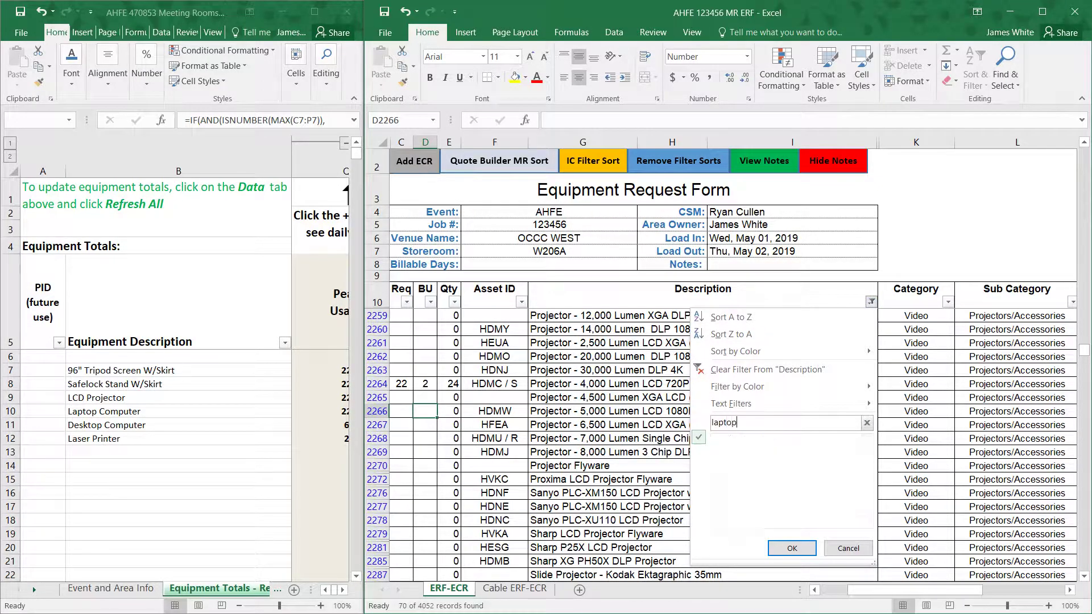
key(Return)
scroll(728, 343, up, 5)
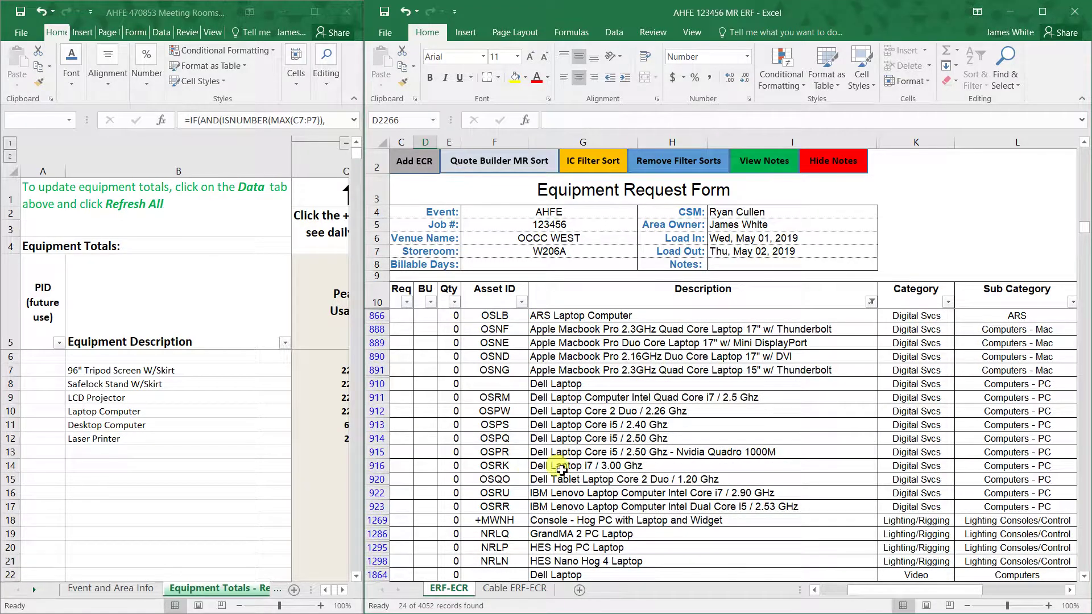
- Request 22 Dell Laptop i7 / 3.00 Ghz units with 2 backups, for a total of 24
click(610, 465)
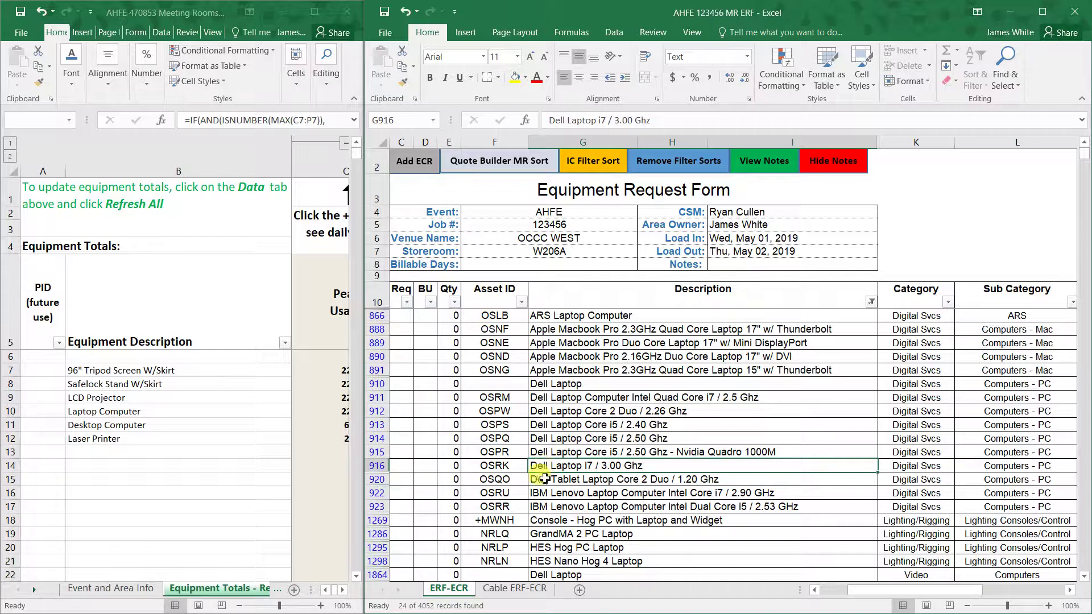
click(412, 466)
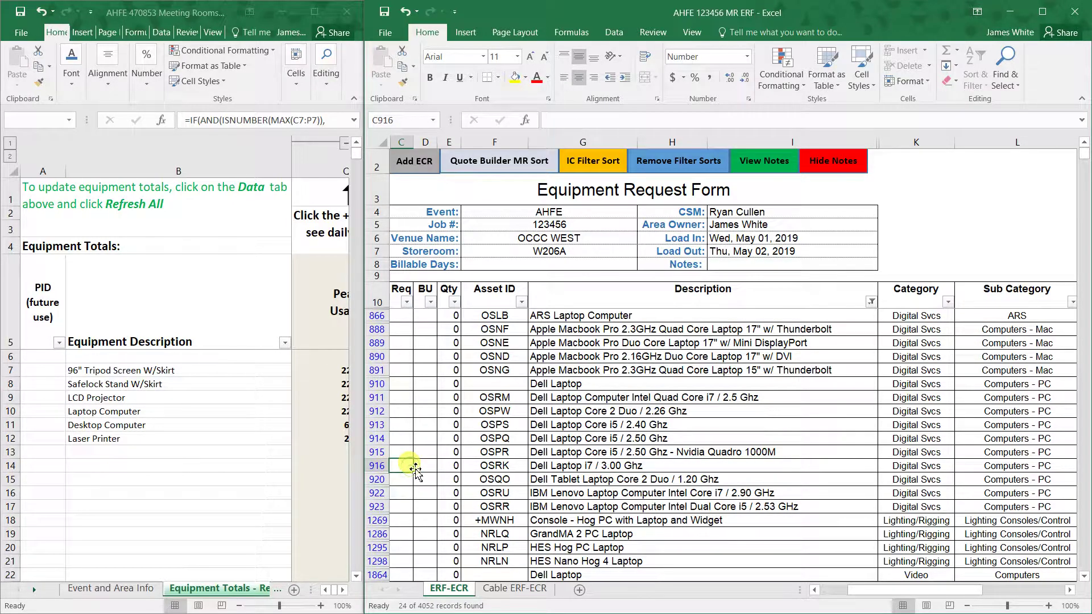
text(22)
key(Tab)
text(2)
click(425, 492)
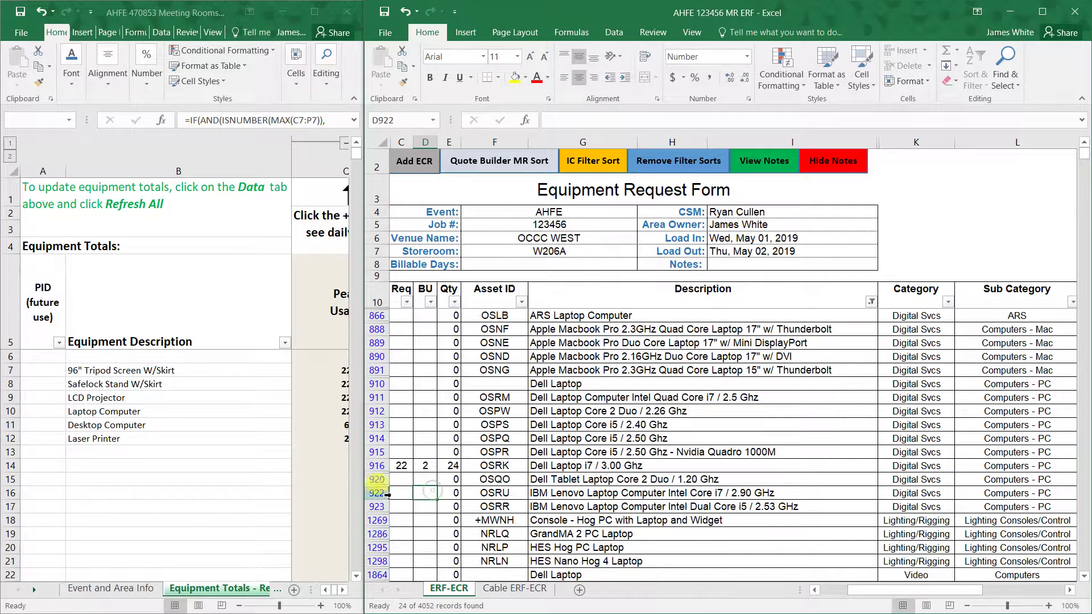
click(870, 301)
- Filter the Description column to desktop items and review the Dell desktop package rows
click(741, 422)
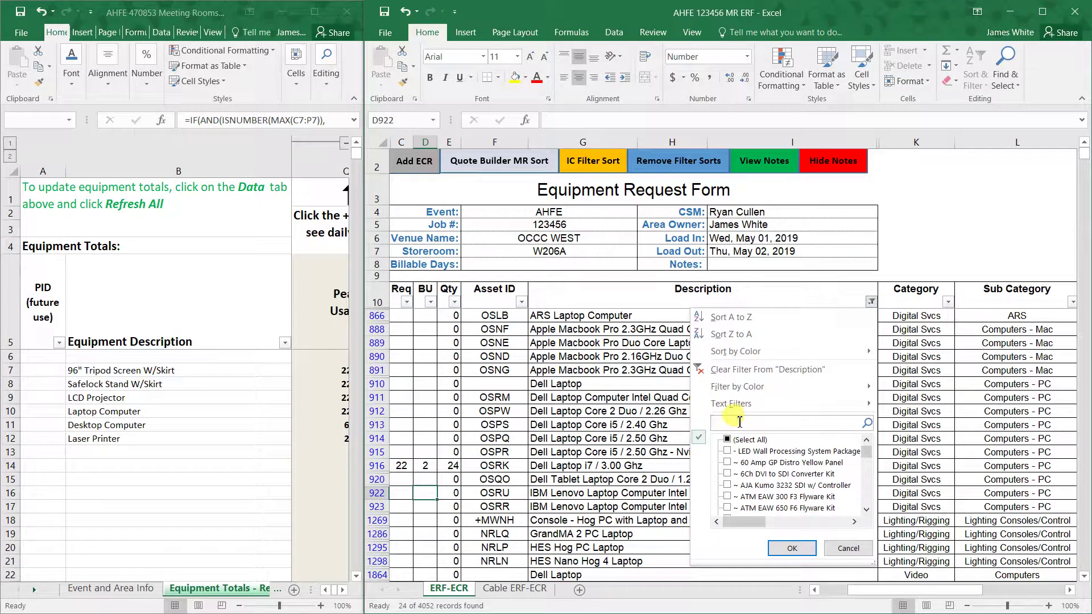
text(desktop)
key(Return)
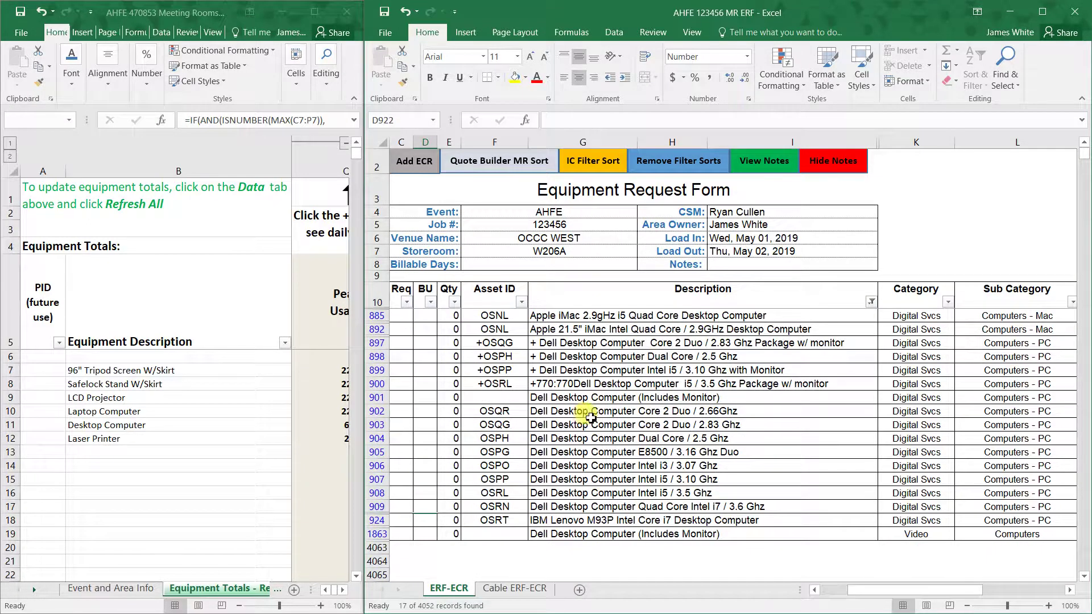
click(546, 413)
click(471, 417)
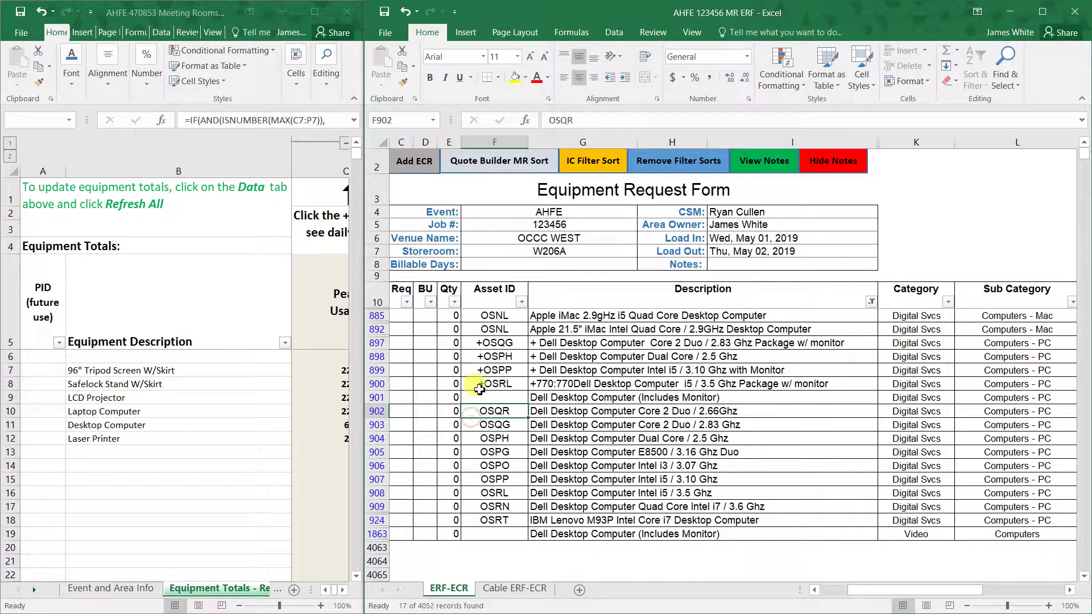
drag(499, 413, 494, 520)
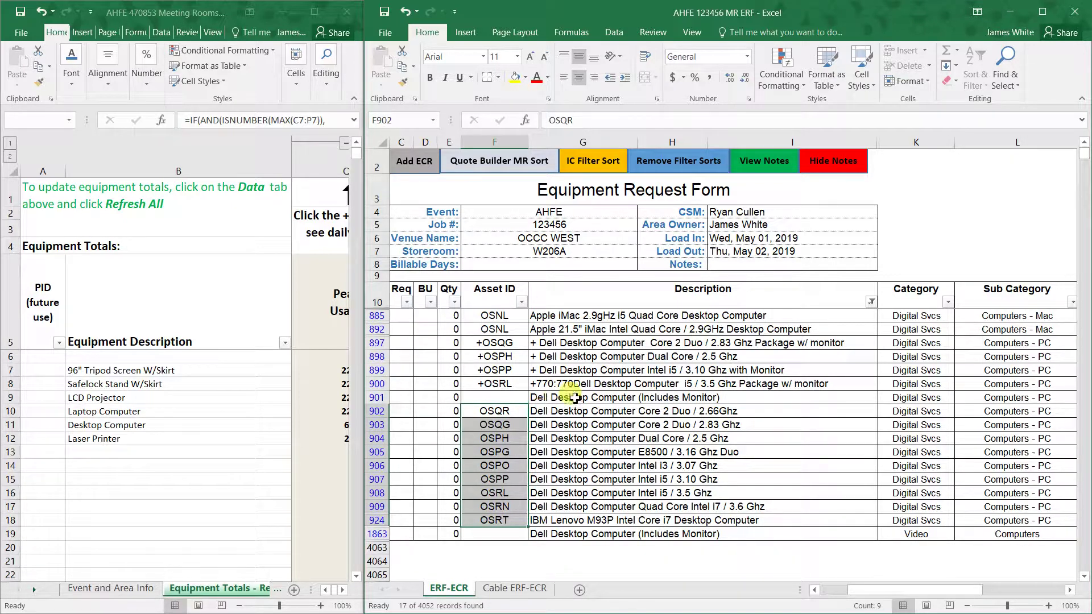
click(482, 344)
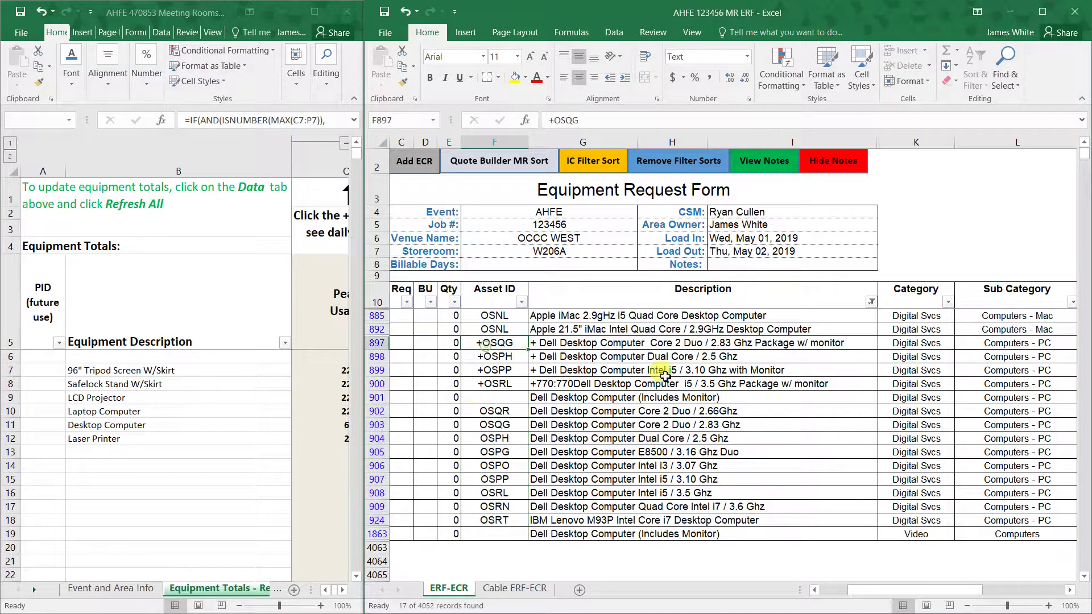
click(777, 344)
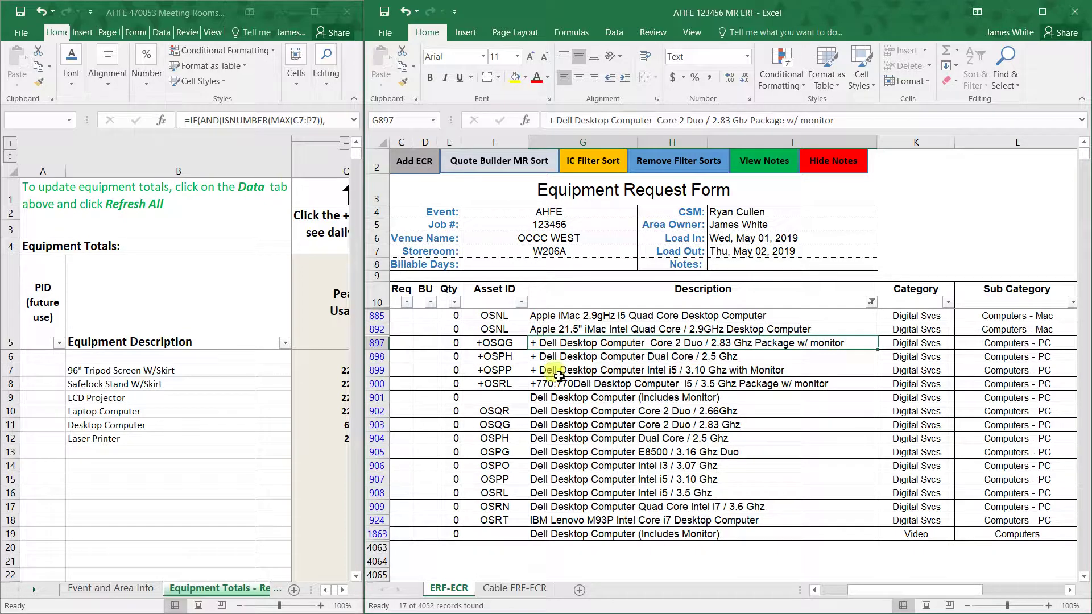
- Enter a Req quantity of 6 for the Dell Desktop Computer i5 / 3.5 Ghz Package w/ monitor
click(407, 388)
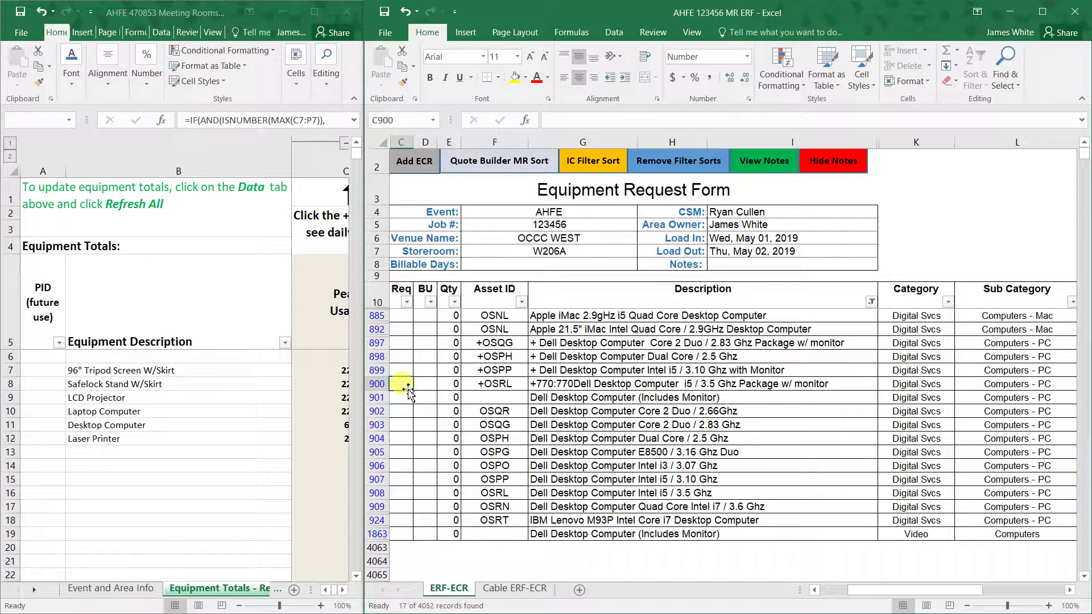
text(6)
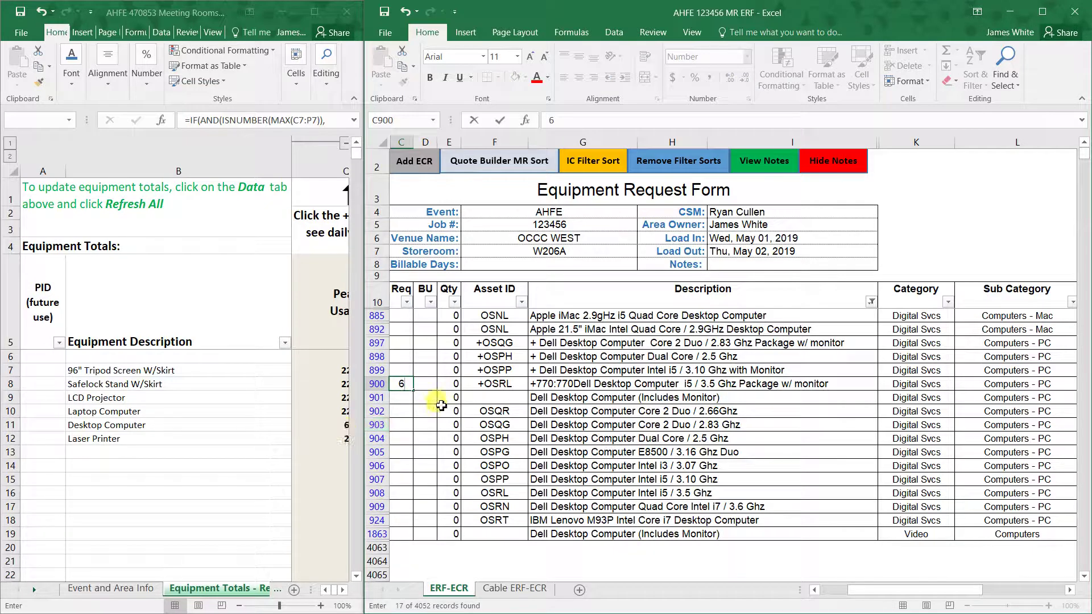
click(419, 425)
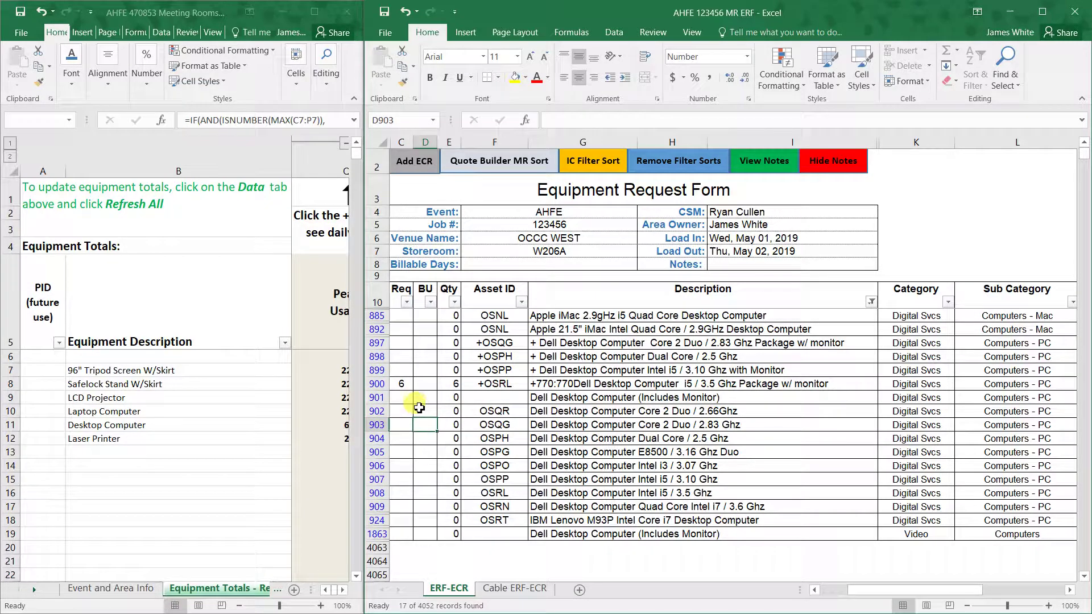
click(871, 302)
- Filter the Description column to show only printer items
click(747, 424)
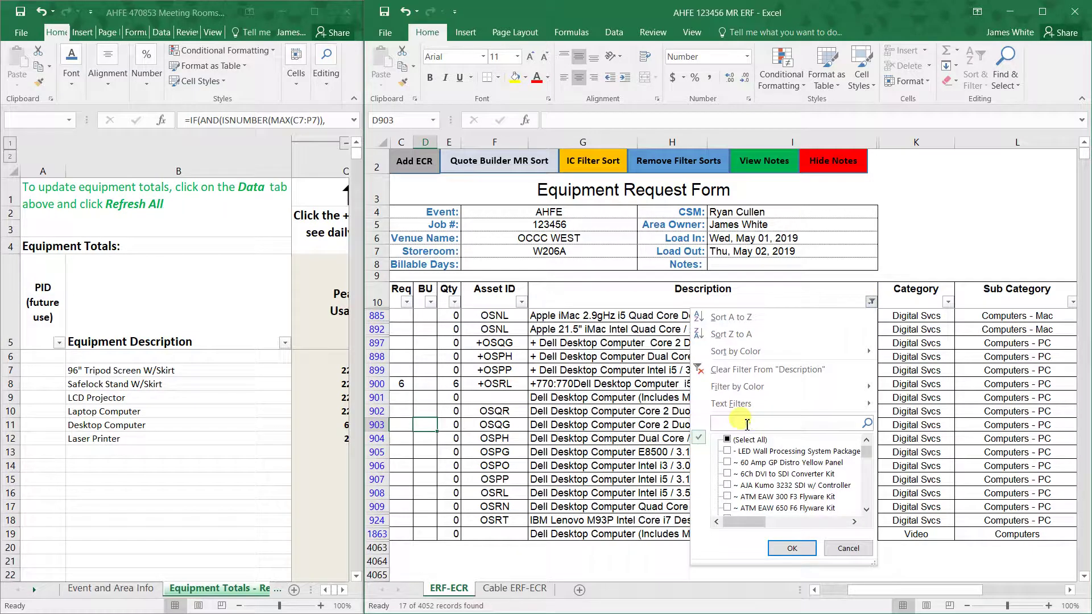
key(Return)
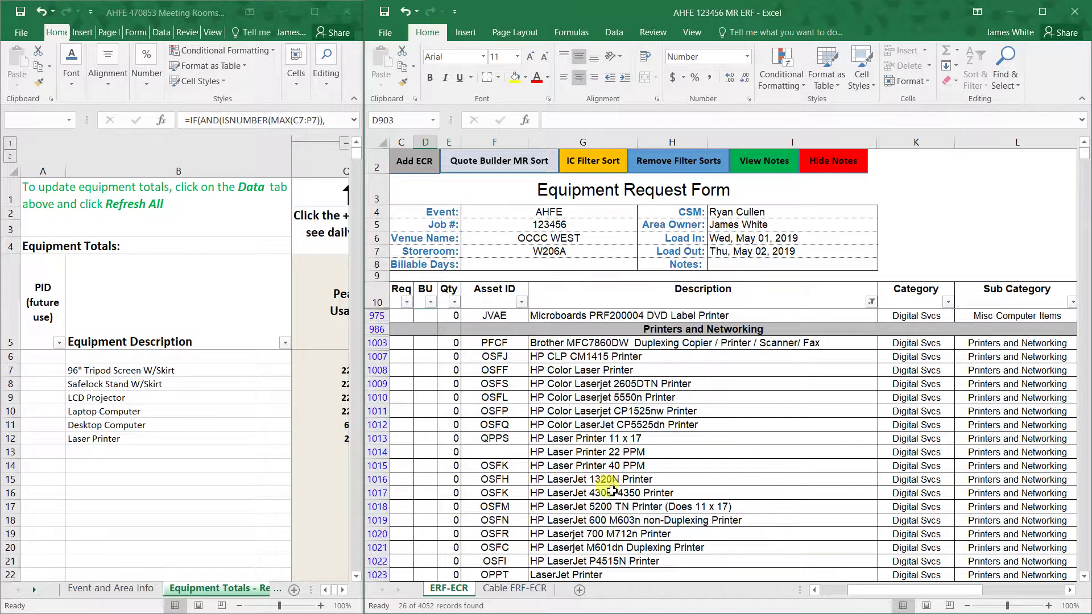
scroll(607, 452, down, 3)
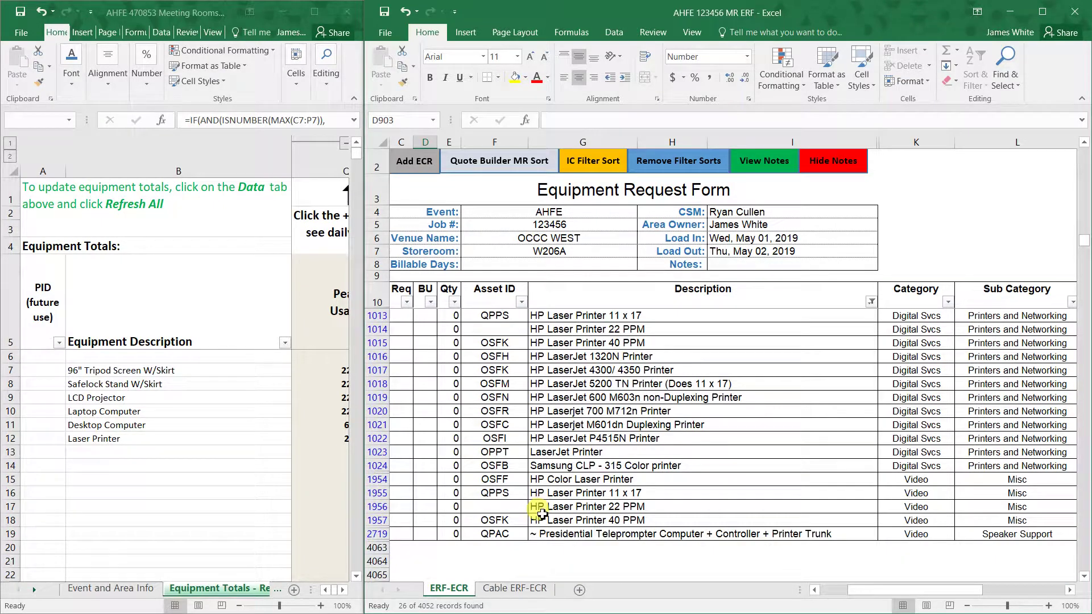
- Enter a Req quantity of 2 for the LaserJet Printer
click(402, 452)
text(2)
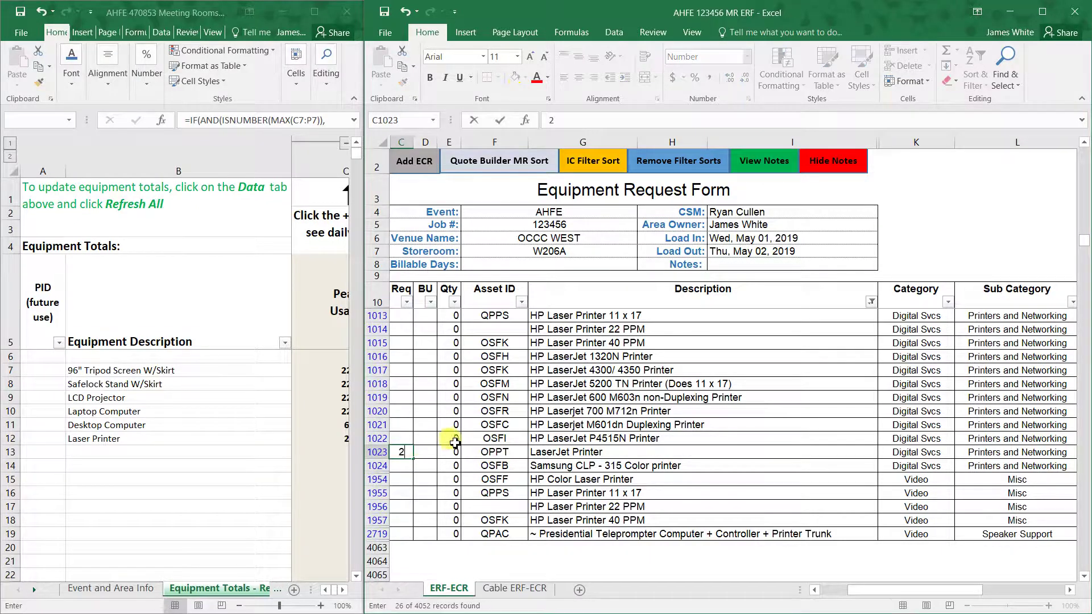
click(467, 439)
scroll(636, 474, up, 1)
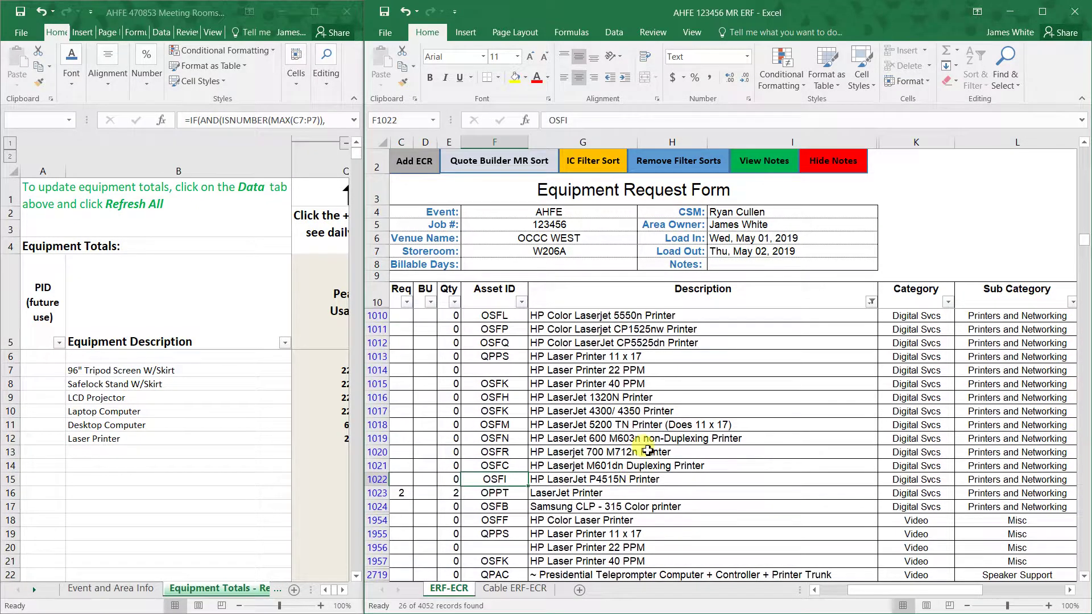
scroll(648, 449, down, 1)
scroll(694, 446, up, 1)
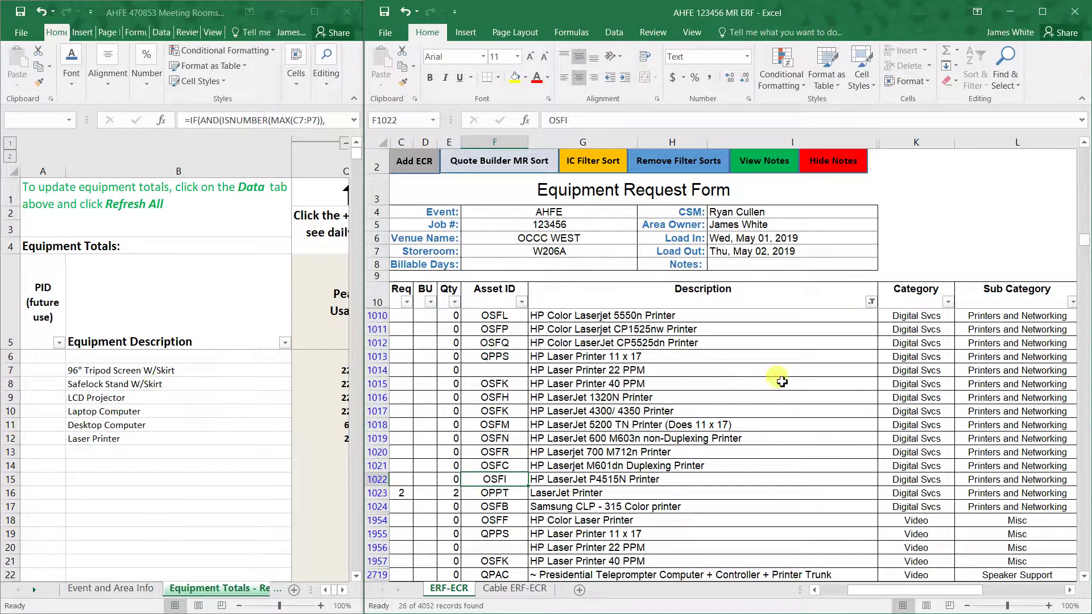
- Clear the Description filter by selecting all values, restoring the full equipment list
click(870, 302)
click(771, 427)
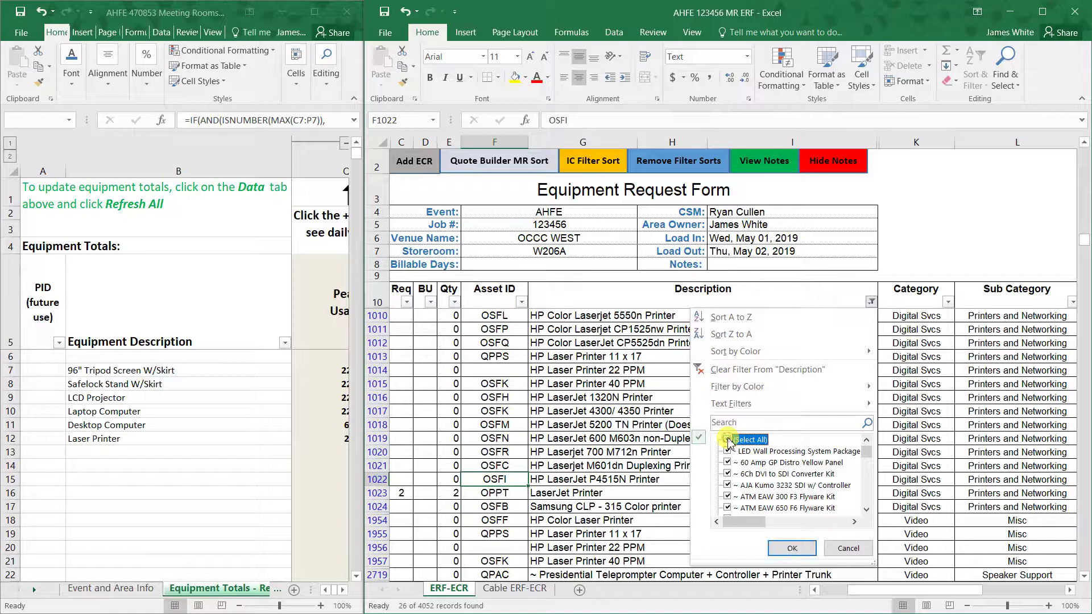
click(728, 440)
click(792, 548)
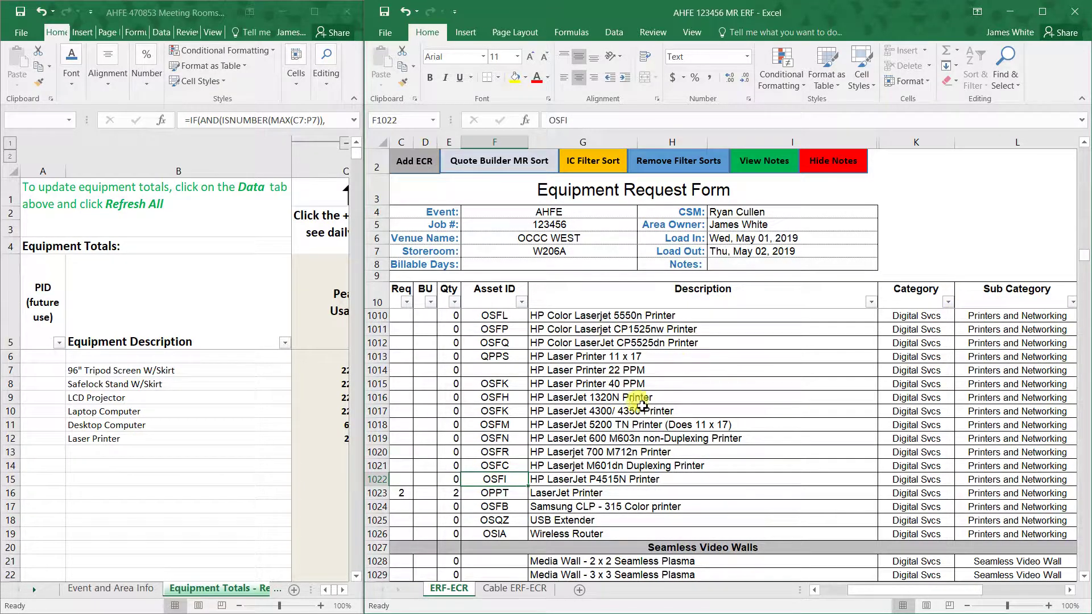
- Move down the sheet to the Miscellaneous item rows
click(620, 398)
click(625, 441)
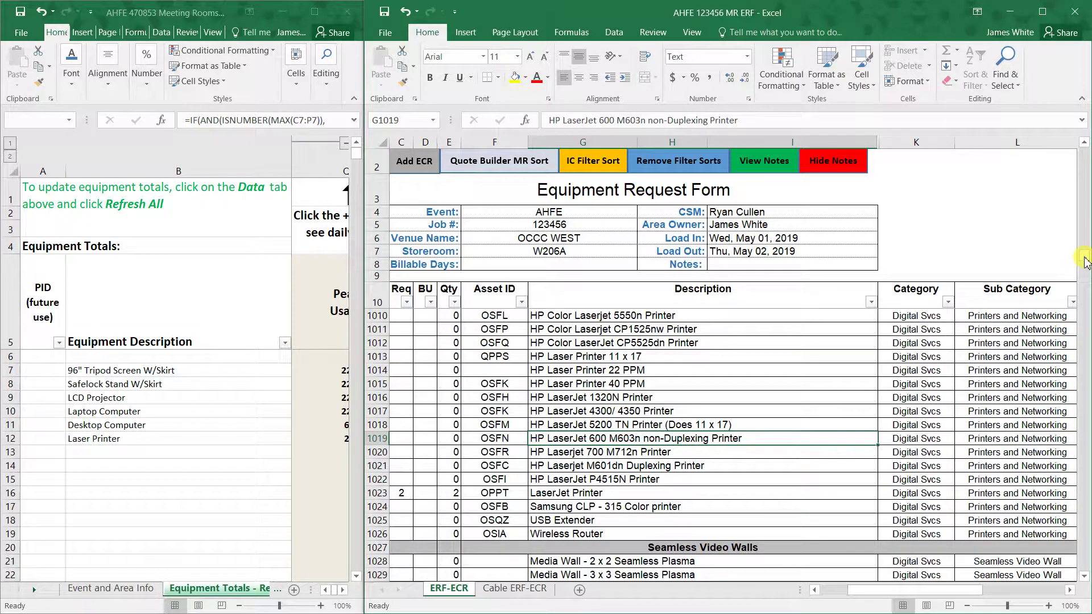
drag(1085, 262, 1076, 451)
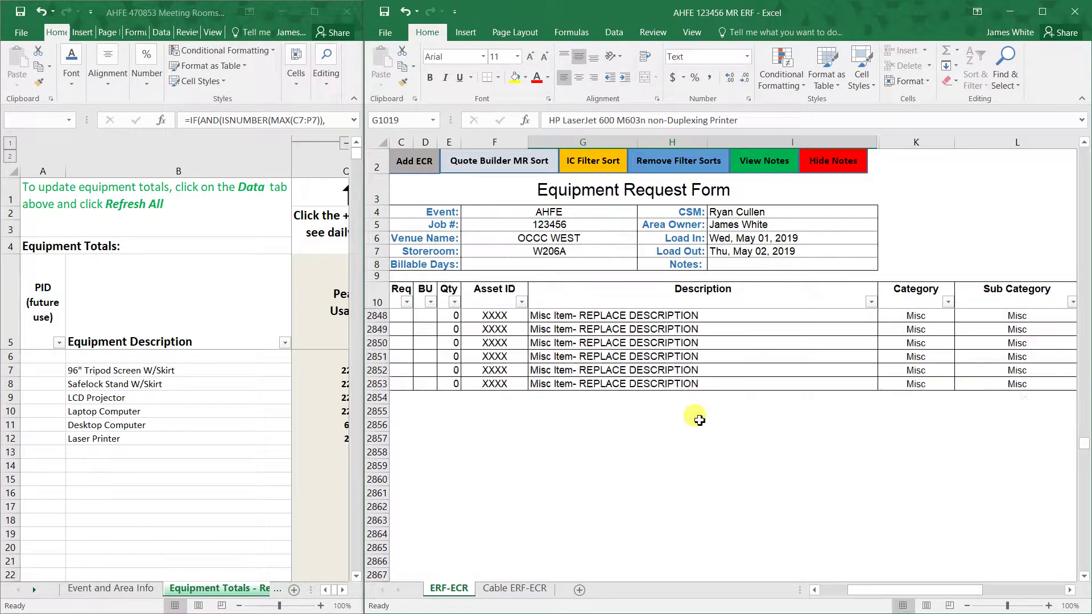
- Change row 2842's description to 39 1/2" LCD Monitor and set its Req to 1
scroll(569, 398, up, 3)
click(494, 359)
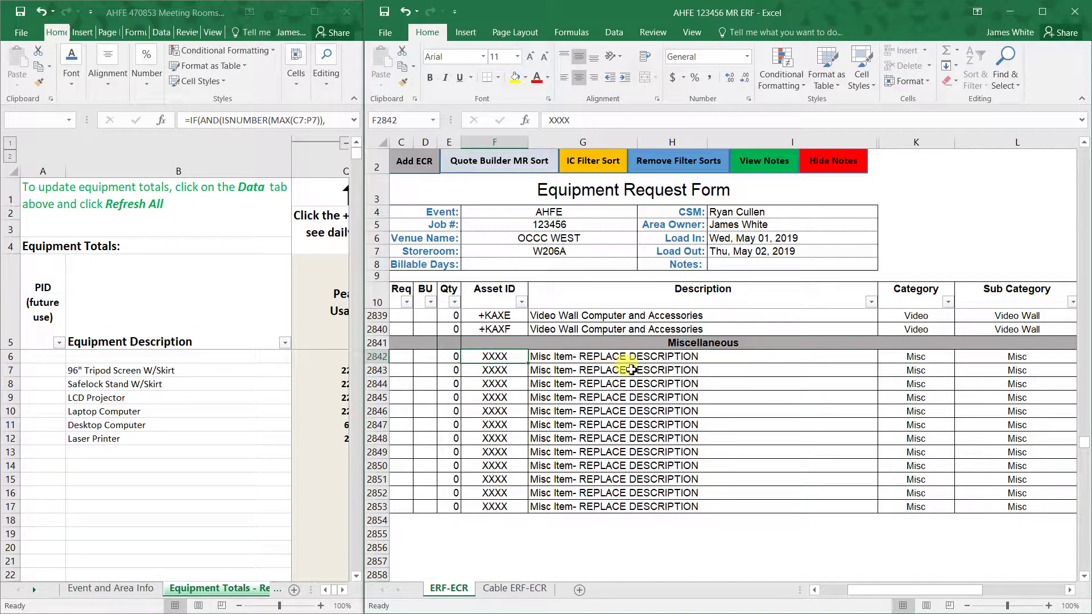
click(567, 364)
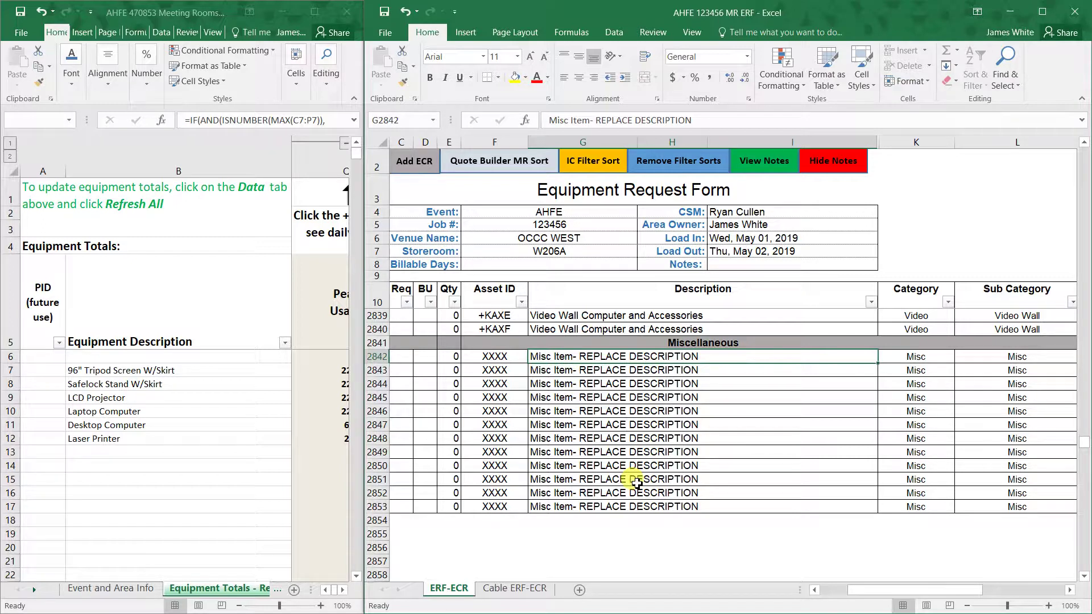
text(39 1/2" LCD Monitor)
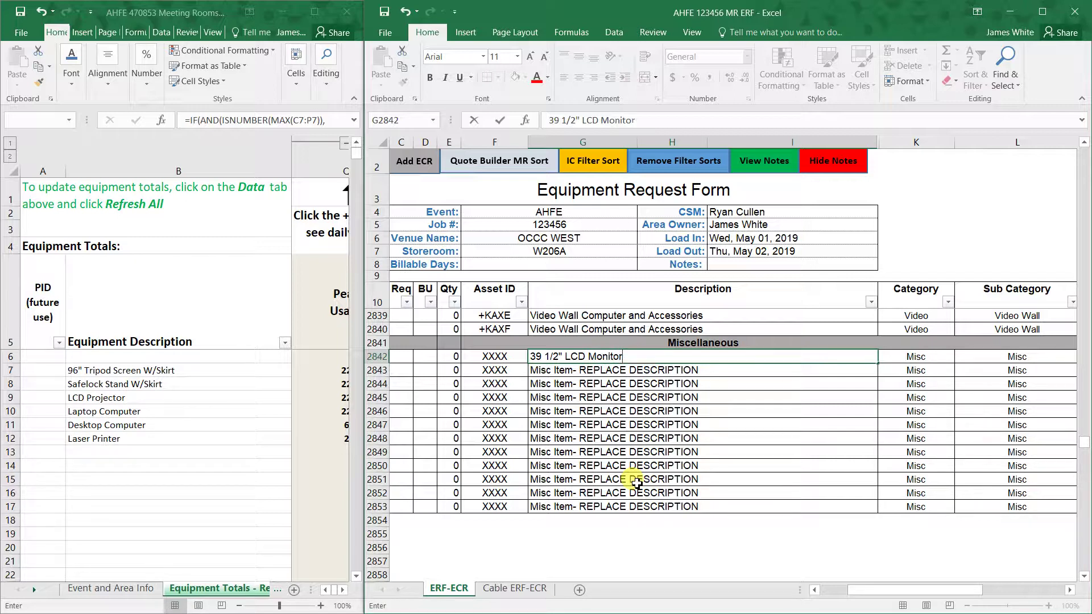
scroll(636, 483, up, 1)
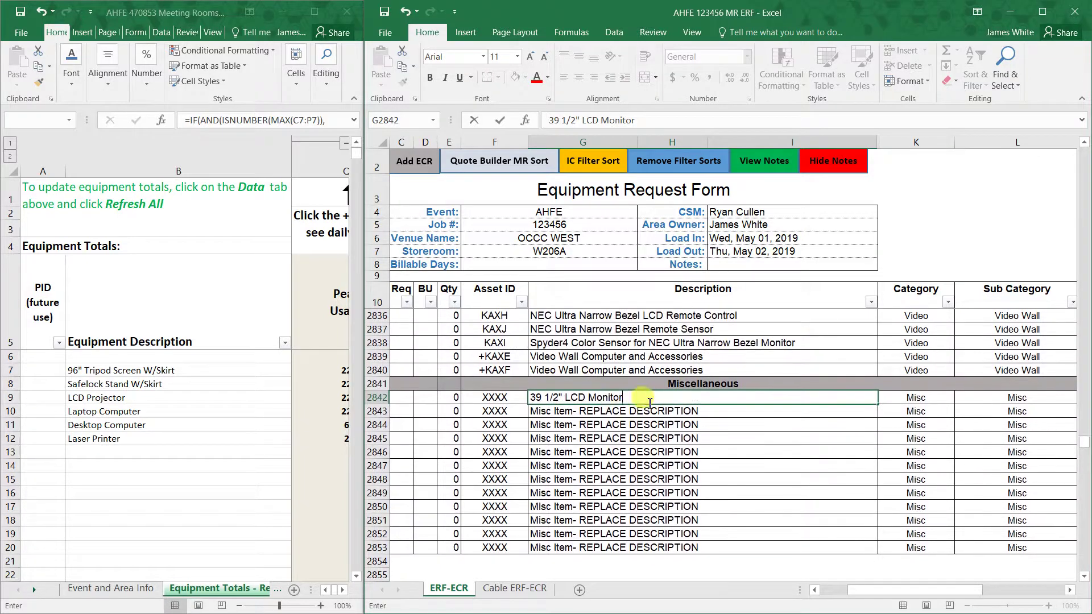
click(412, 396)
text(1)
click(420, 412)
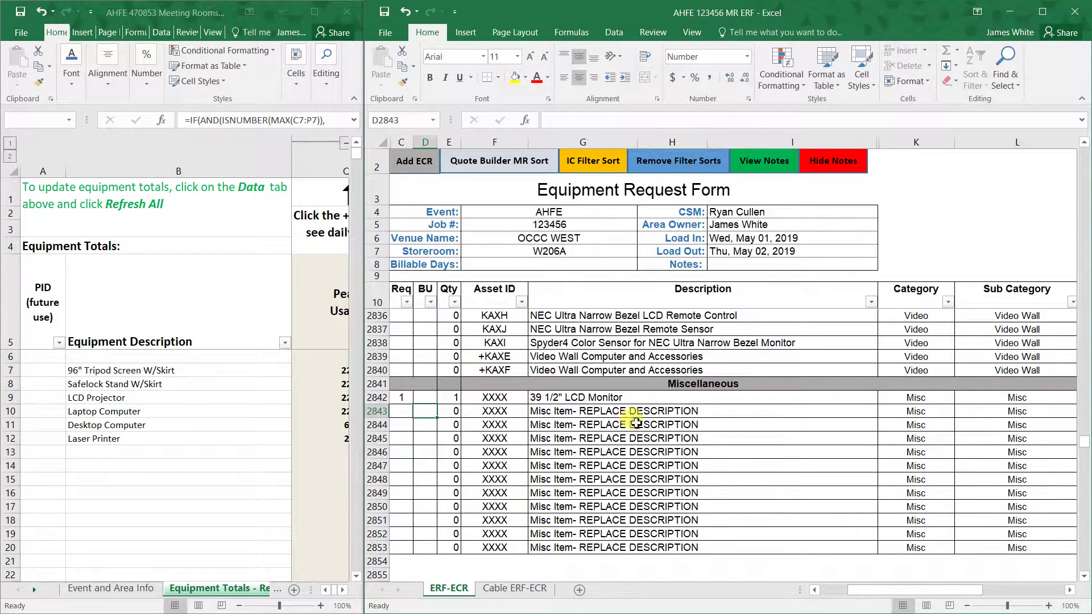
click(565, 397)
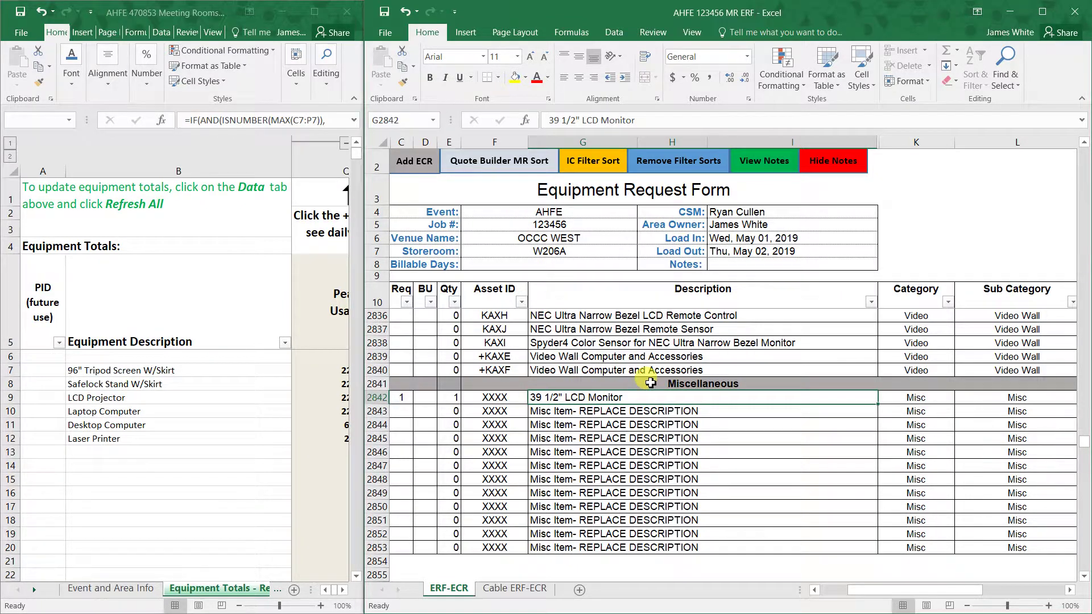
scroll(649, 381, up, 3)
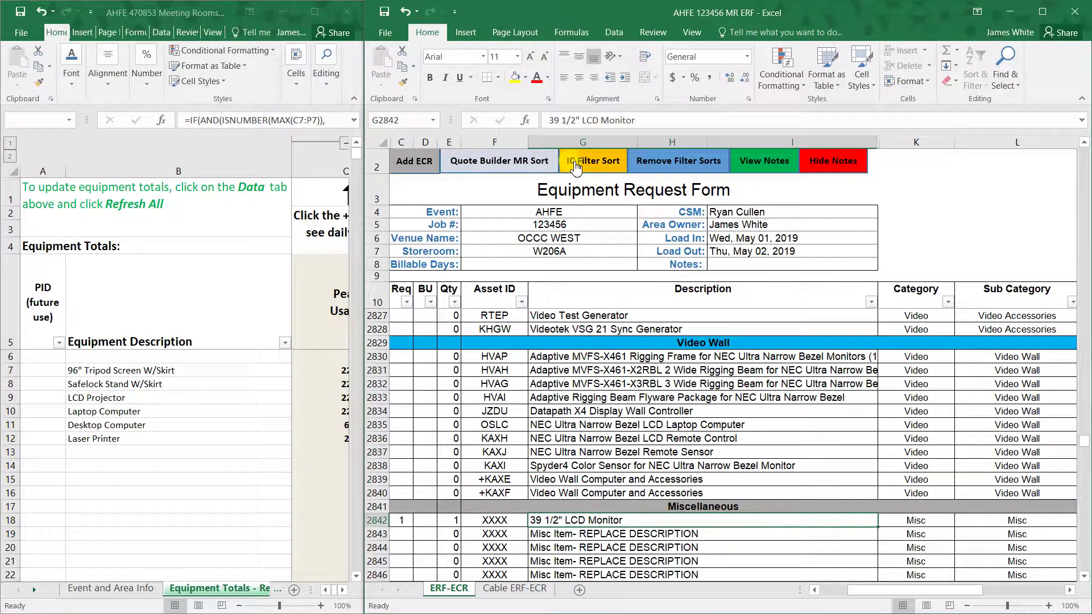
- Apply the Quote Builder MR Sort, giving 326 of 4052 items grouped from Accessories onward
click(695, 166)
click(420, 167)
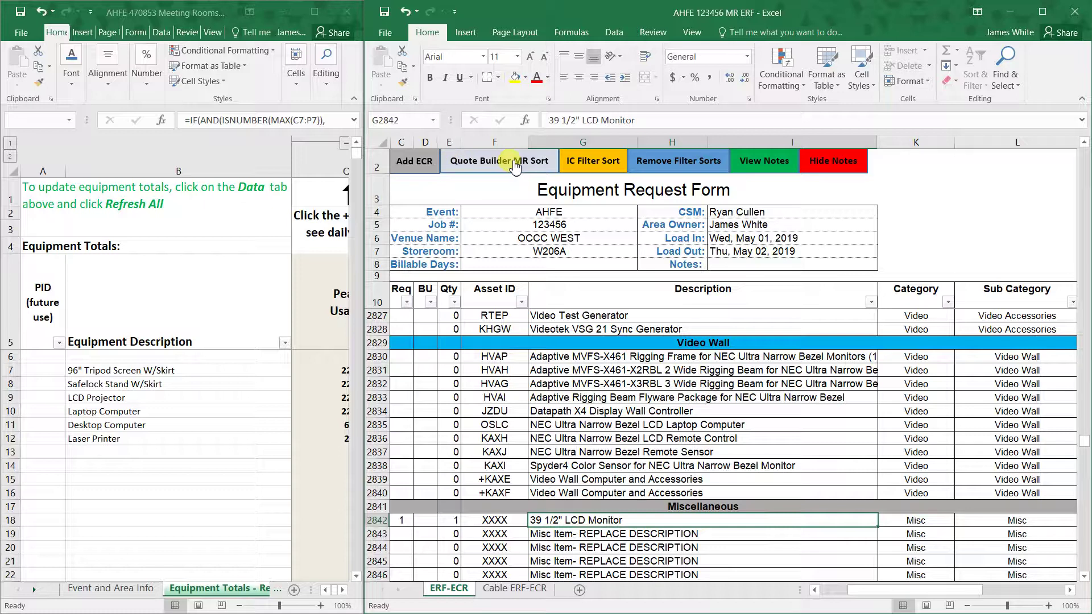
click(515, 166)
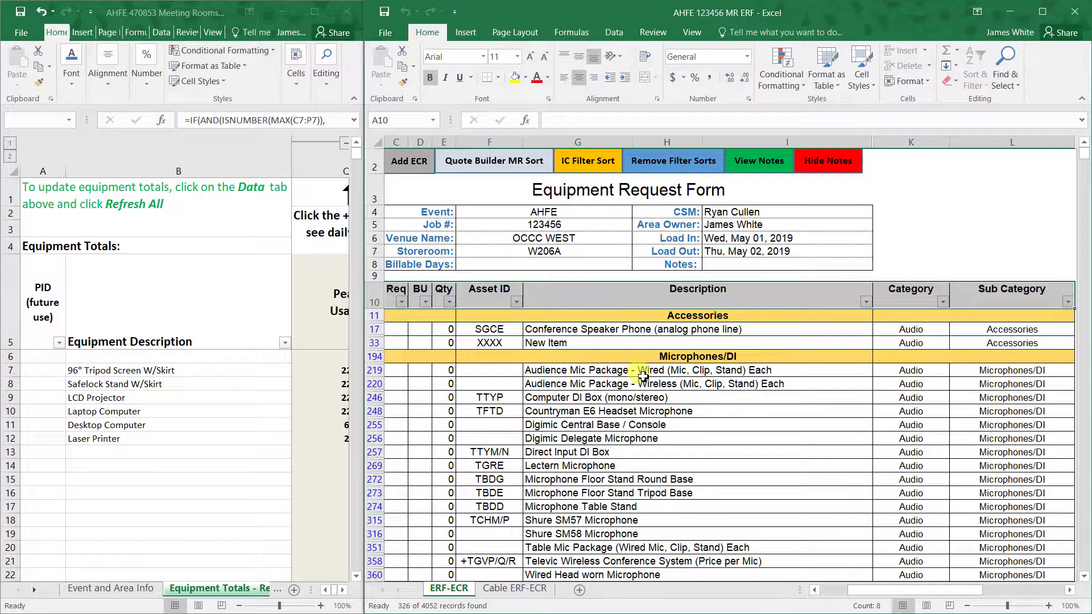
scroll(733, 410, down, 3)
scroll(734, 408, down, 9)
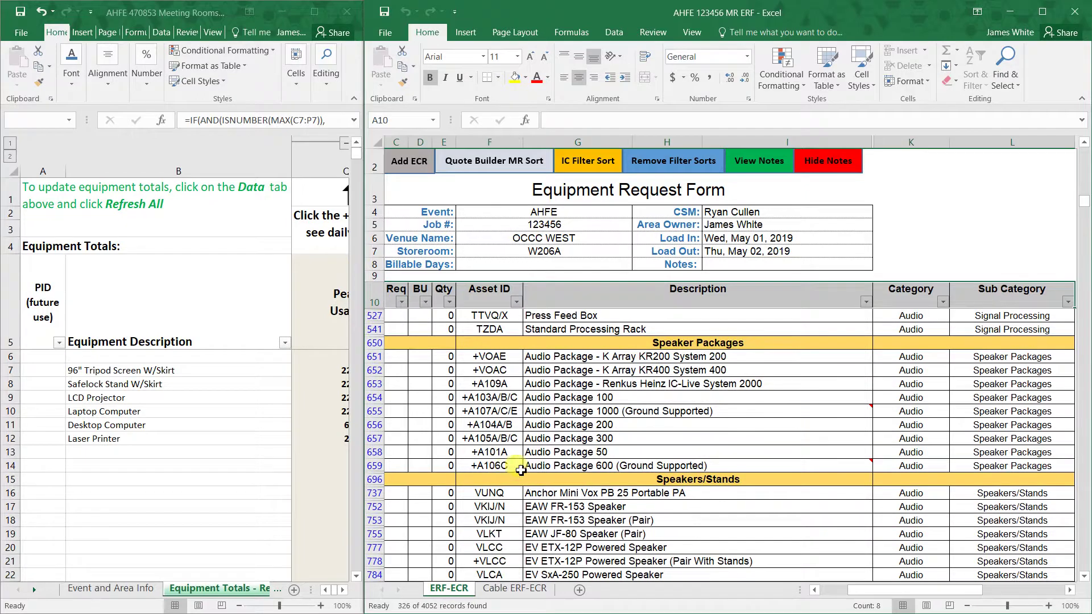
scroll(521, 470, down, 5)
scroll(690, 415, up, 5)
scroll(685, 405, up, 10)
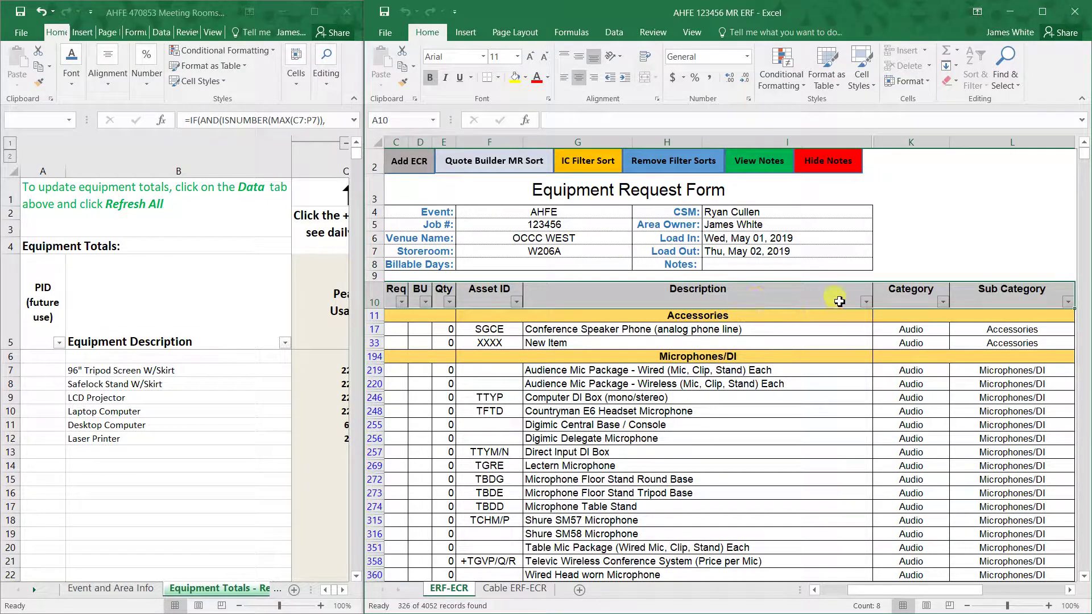
click(871, 302)
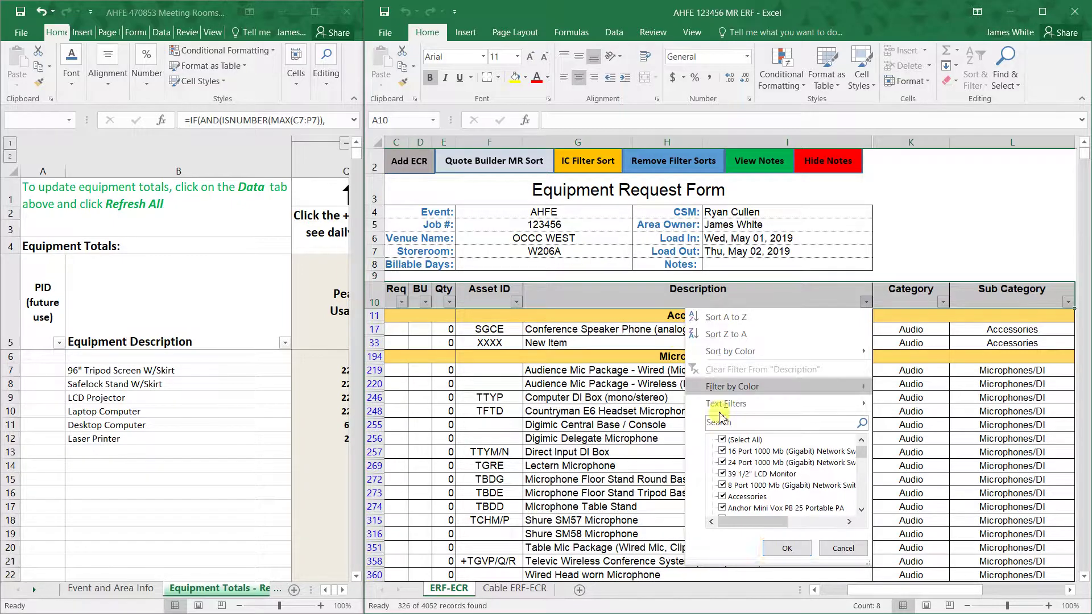
click(843, 549)
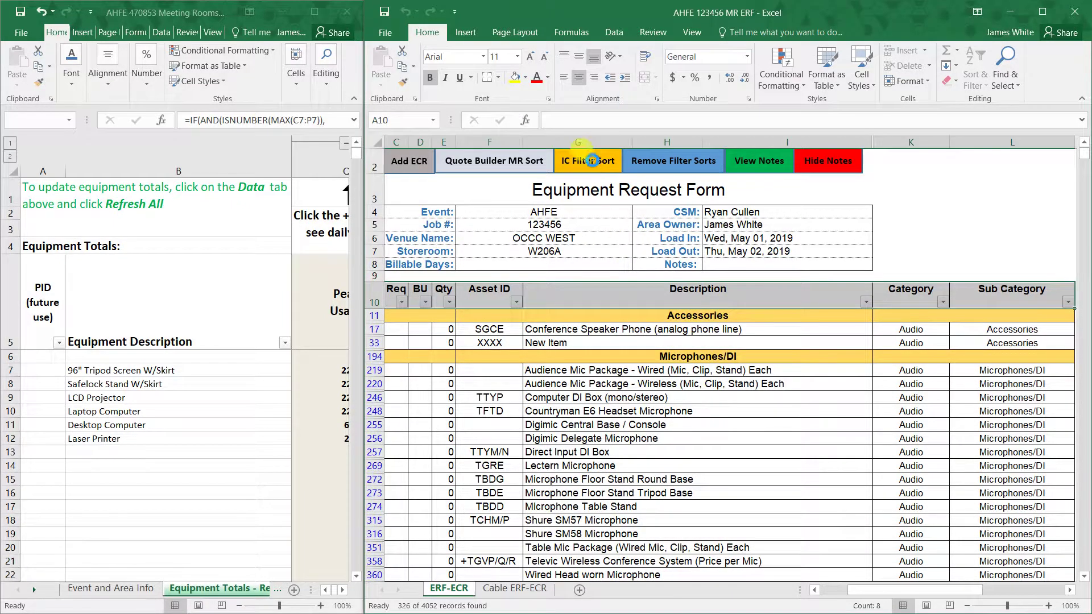
- Apply the IC Filter Sort to show the 12 requested items and check the C900:E2842 totals
click(592, 161)
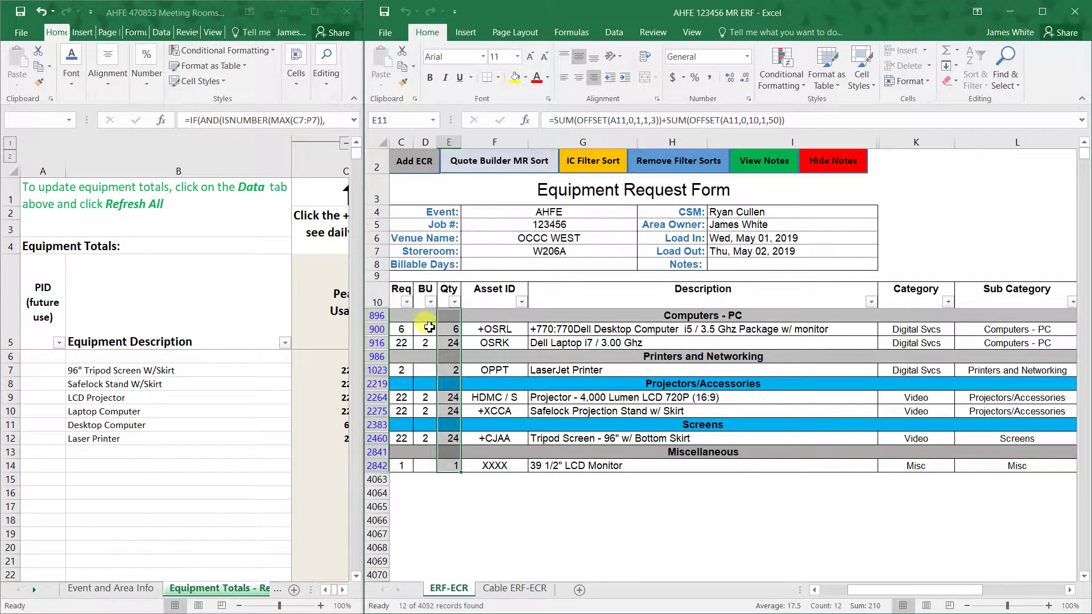
drag(410, 330, 452, 470)
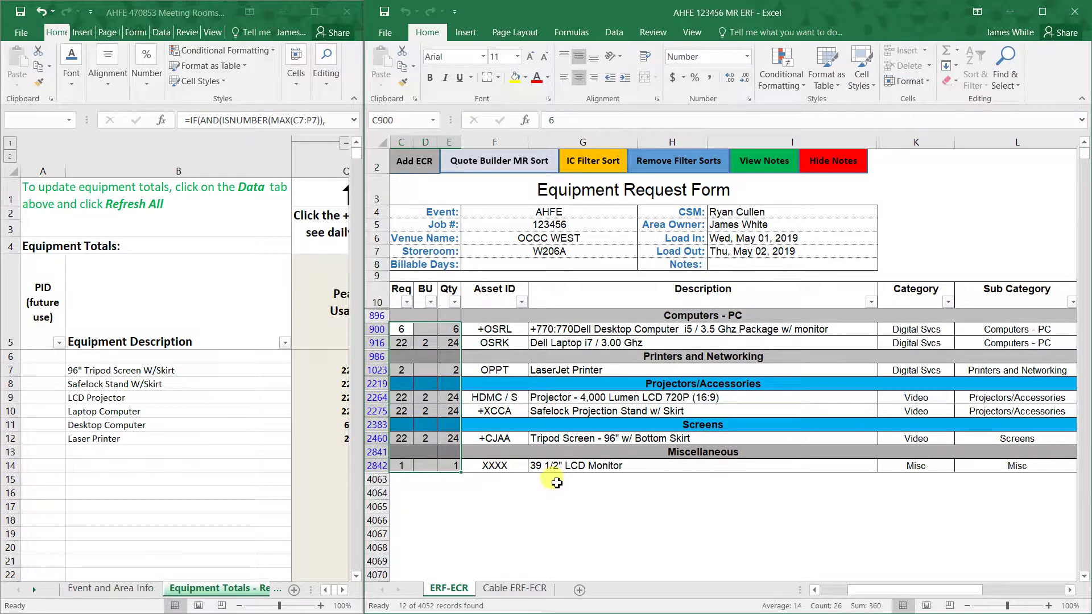
click(556, 482)
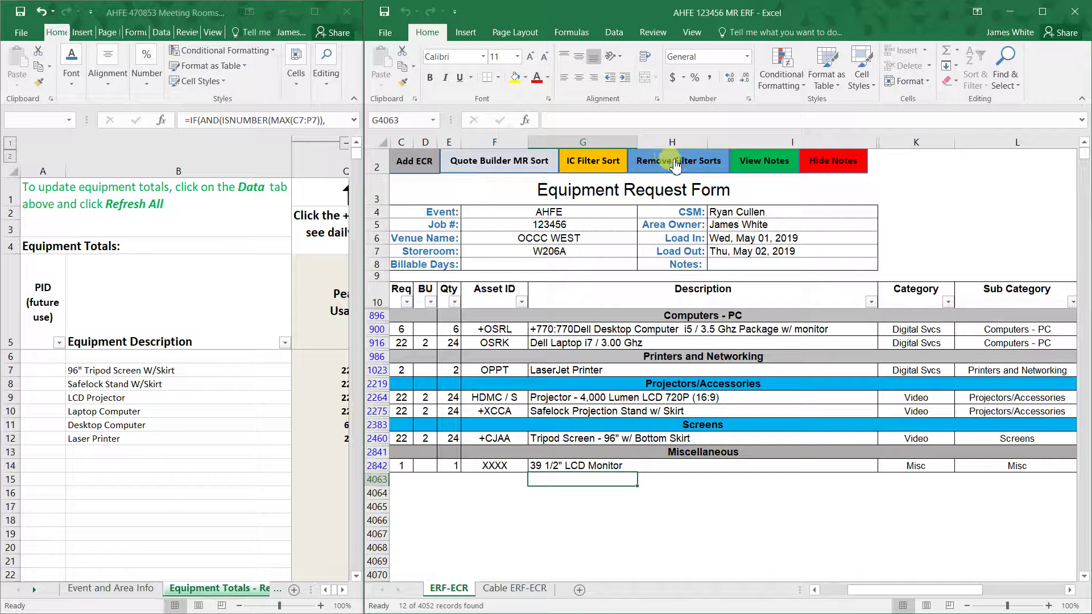
- Clear the filters, then reapply the requested-items-only filter
click(676, 164)
scroll(641, 439, down, 4)
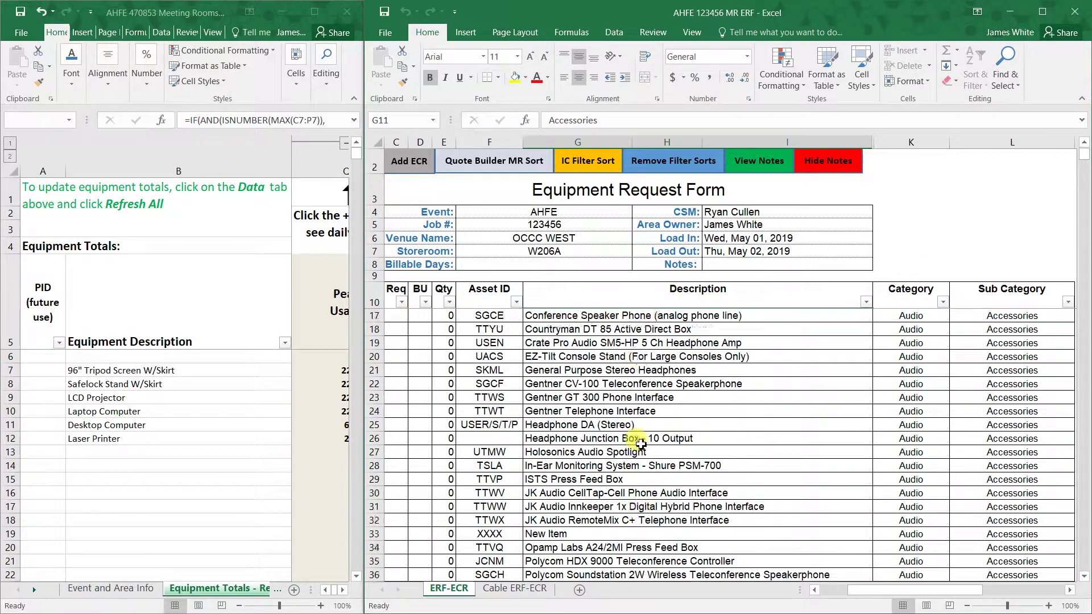
scroll(649, 410, up, 4)
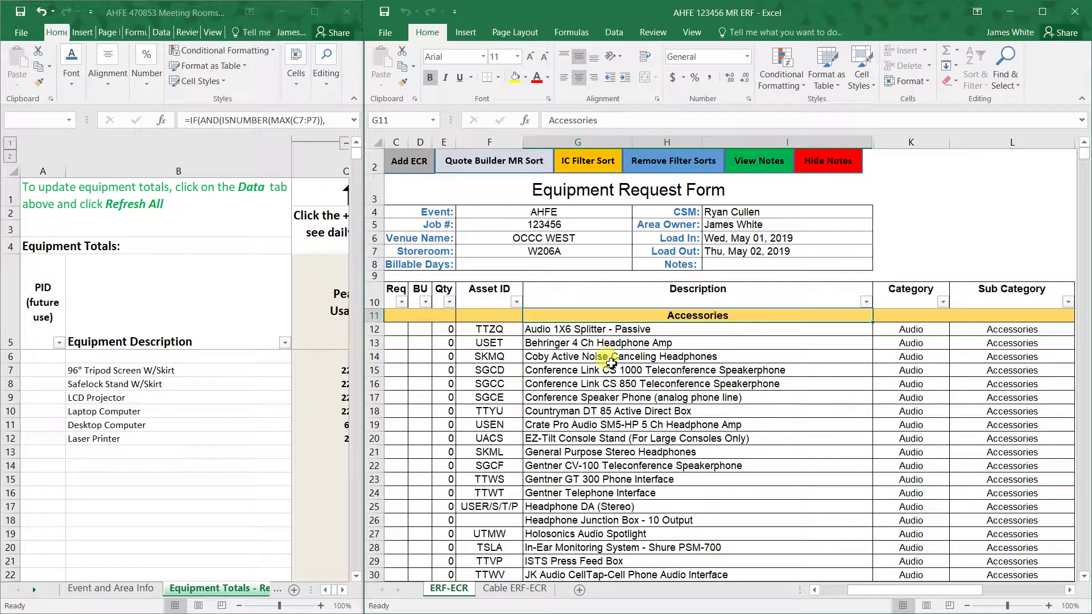
click(577, 167)
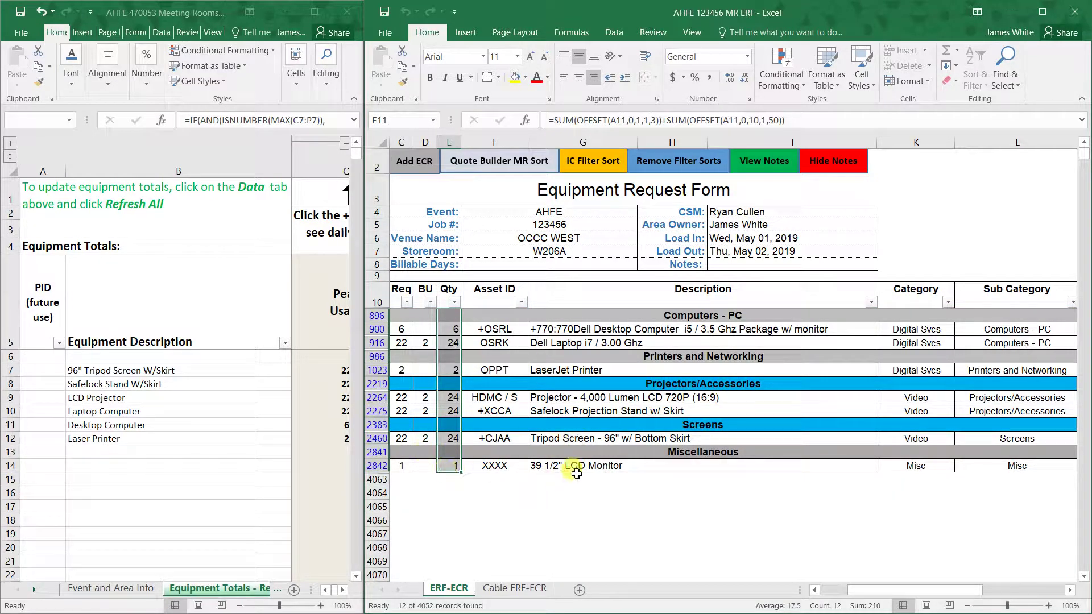
- Show and hide the Notes column, ending with Notes hidden
click(769, 165)
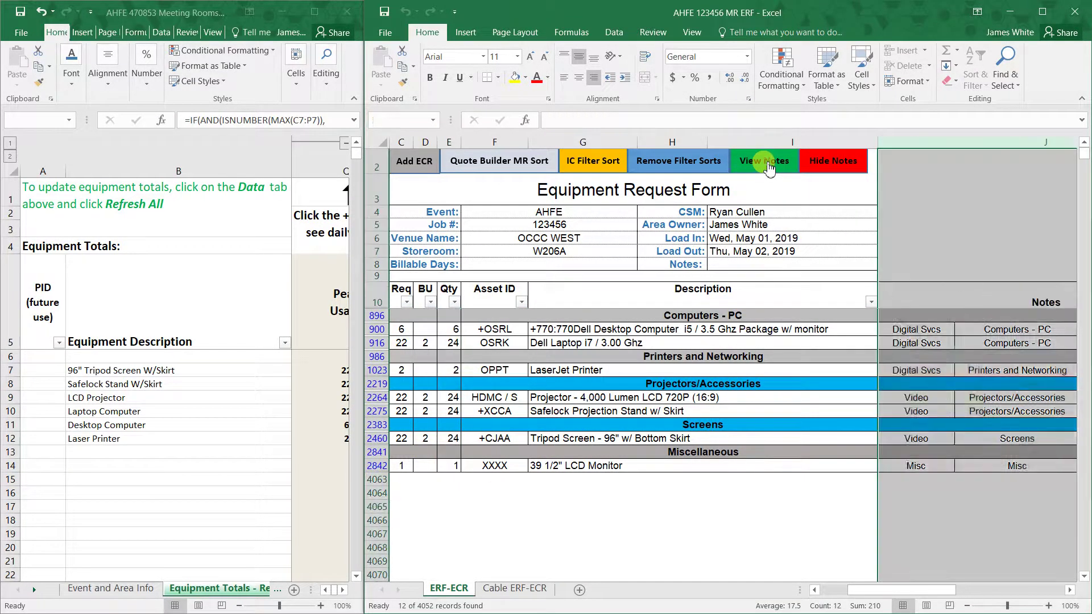
click(835, 163)
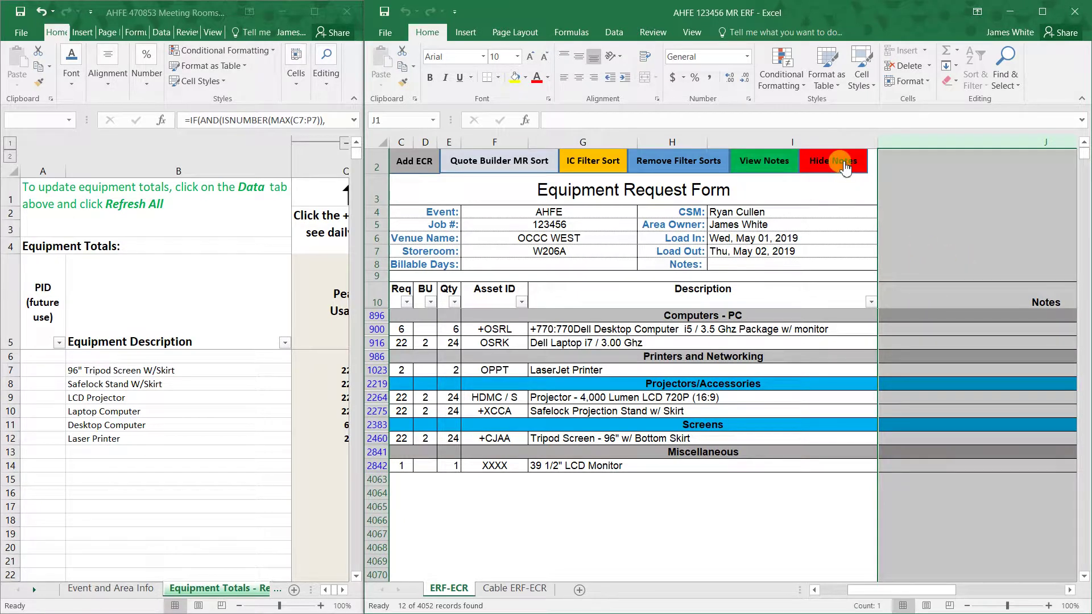
click(580, 170)
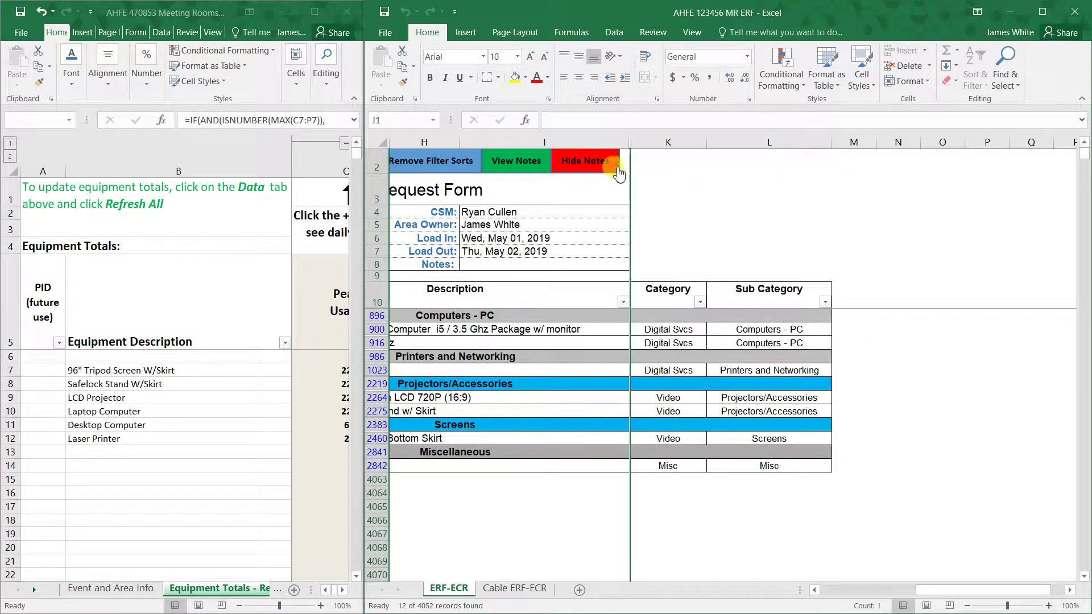
click(508, 170)
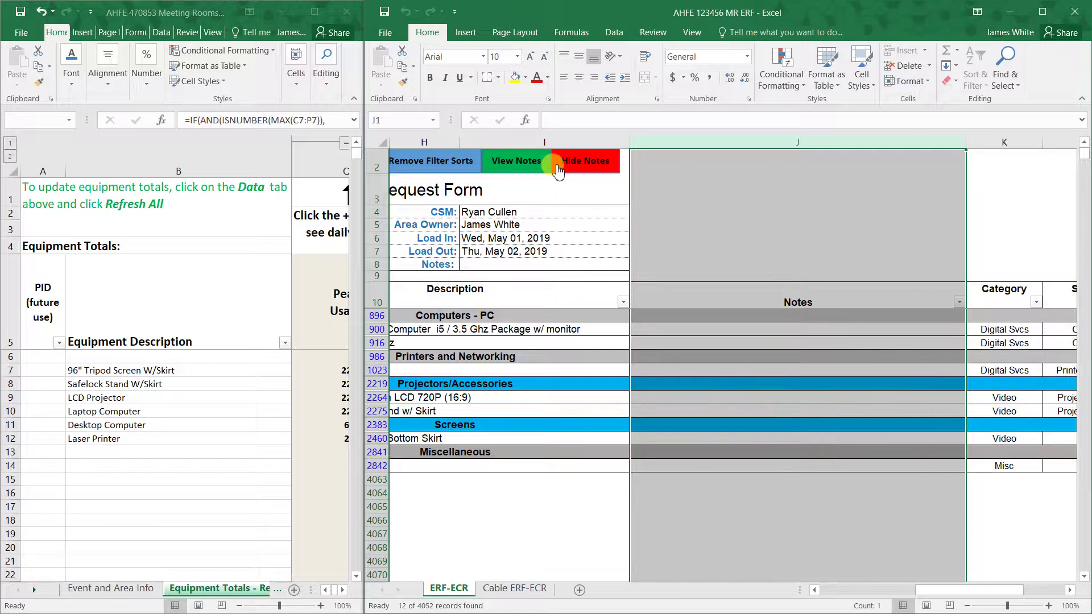
click(585, 171)
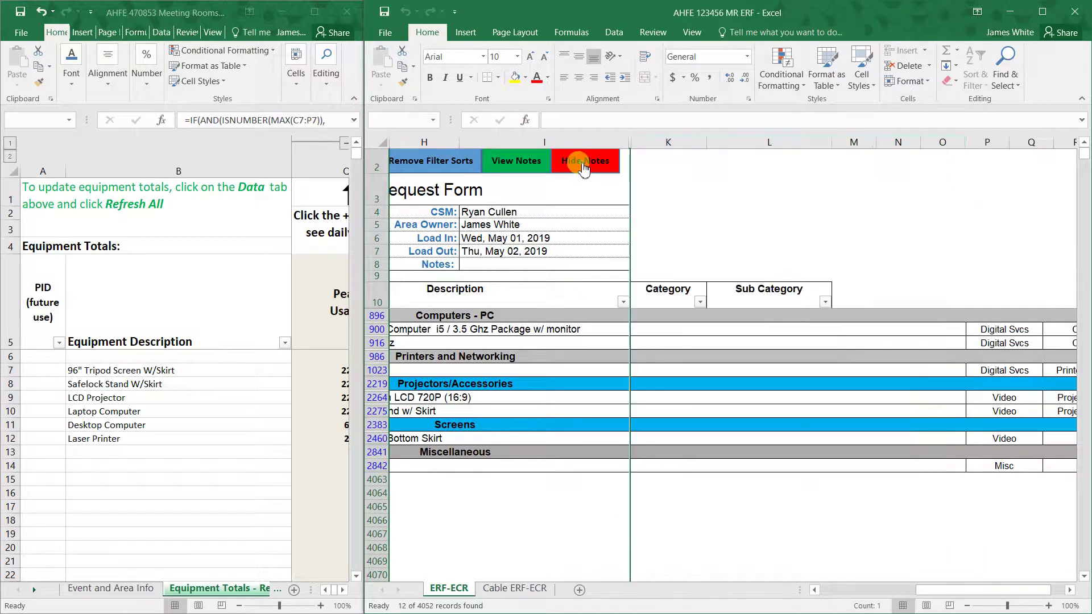
drag(972, 595, 882, 591)
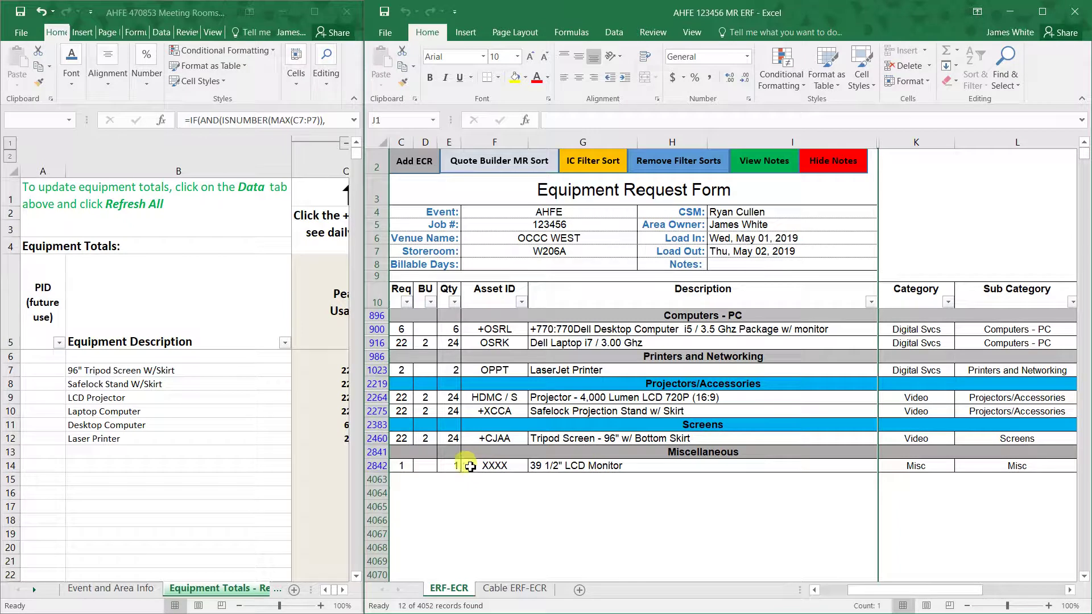
- Reapply the IC Filter Sort to the 12 requested items, save the workbook and close it
click(453, 466)
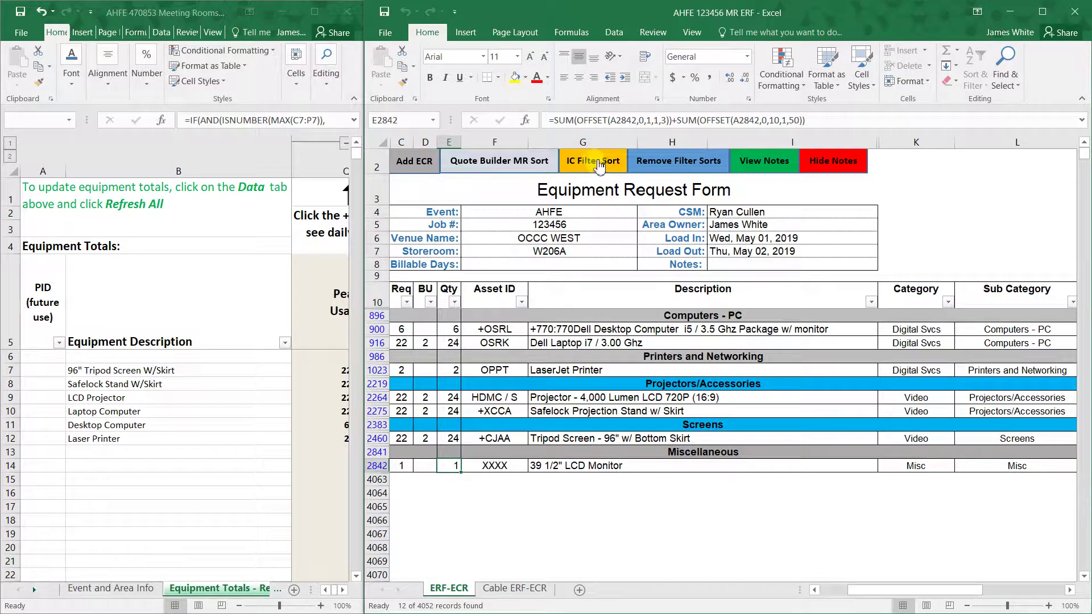
click(607, 162)
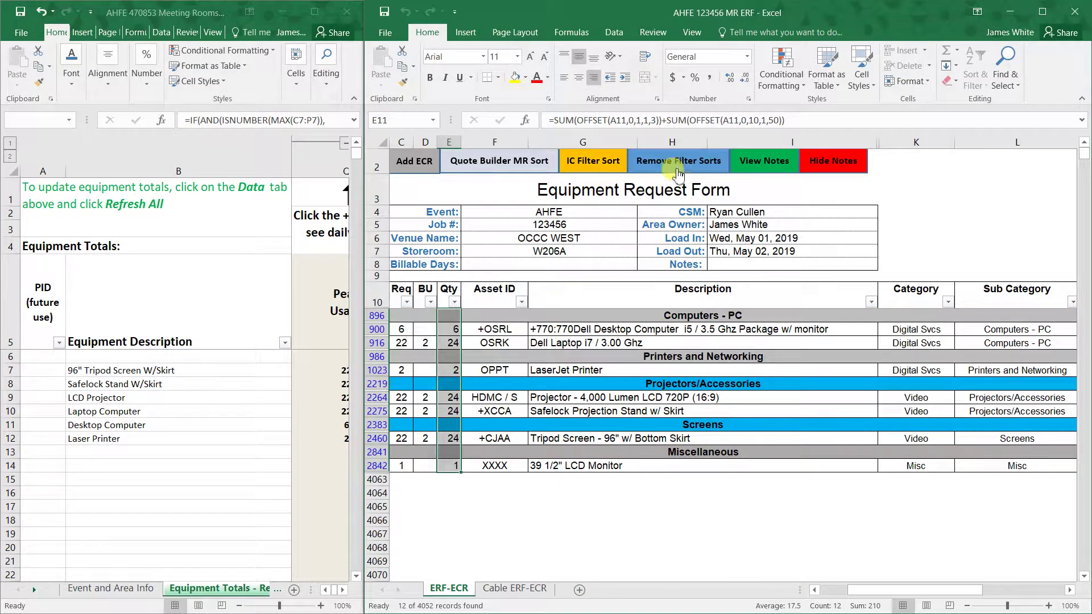
click(385, 11)
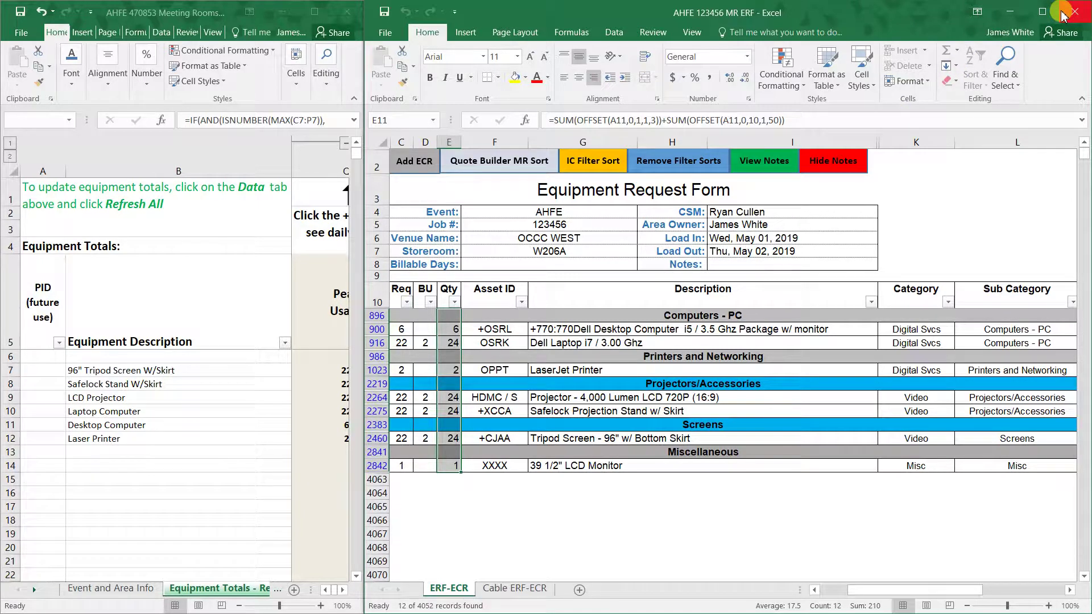
click(1064, 14)
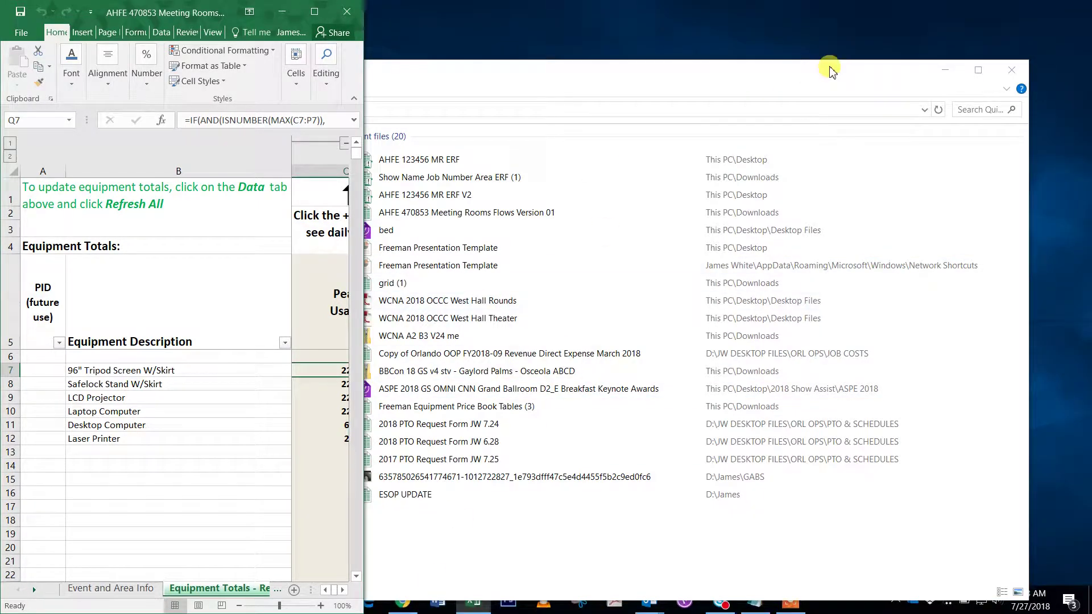
- Snap Chrome to the right half and open the Inventory Control library from the event site's Home page
click(1012, 70)
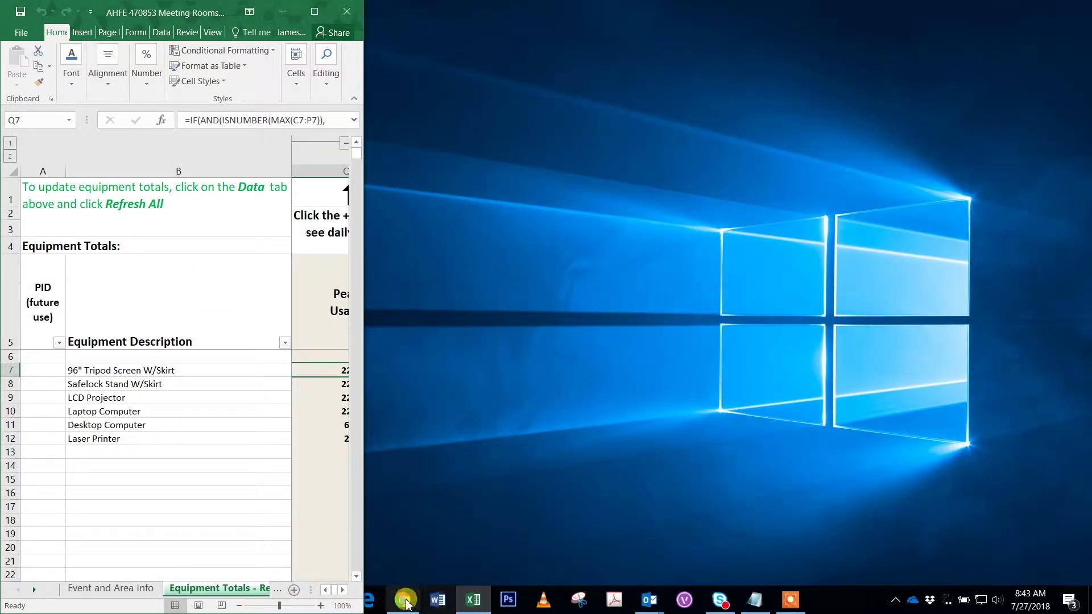
click(405, 602)
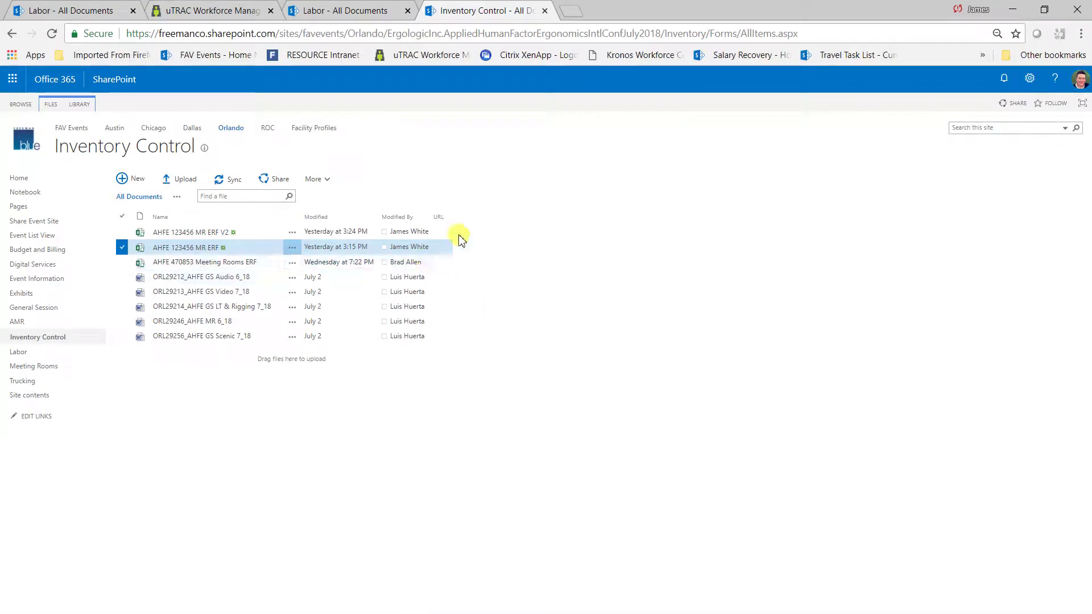
key(super+Right)
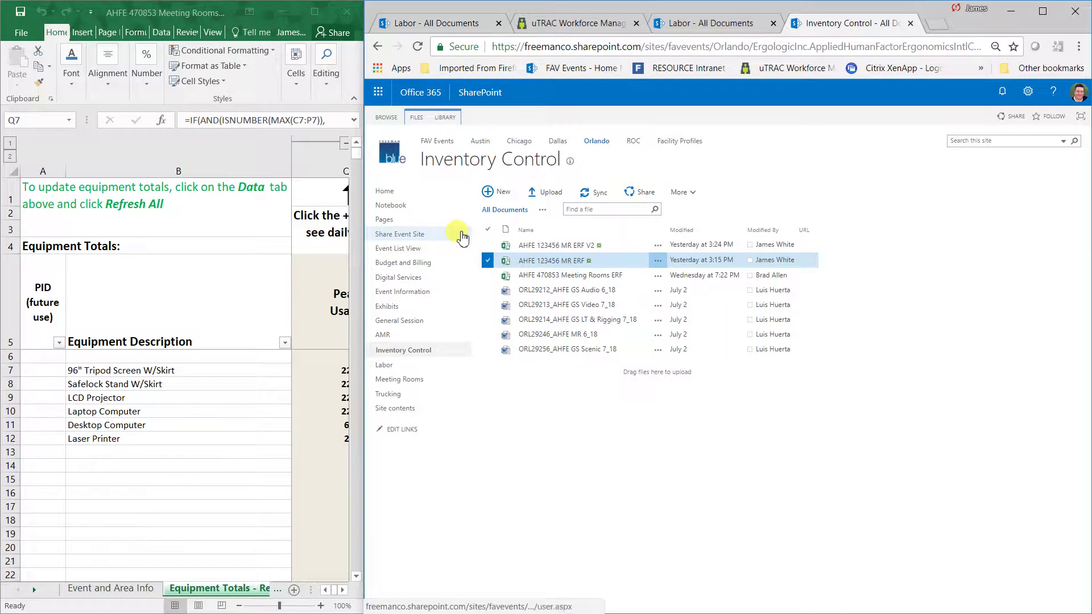
click(281, 11)
click(405, 190)
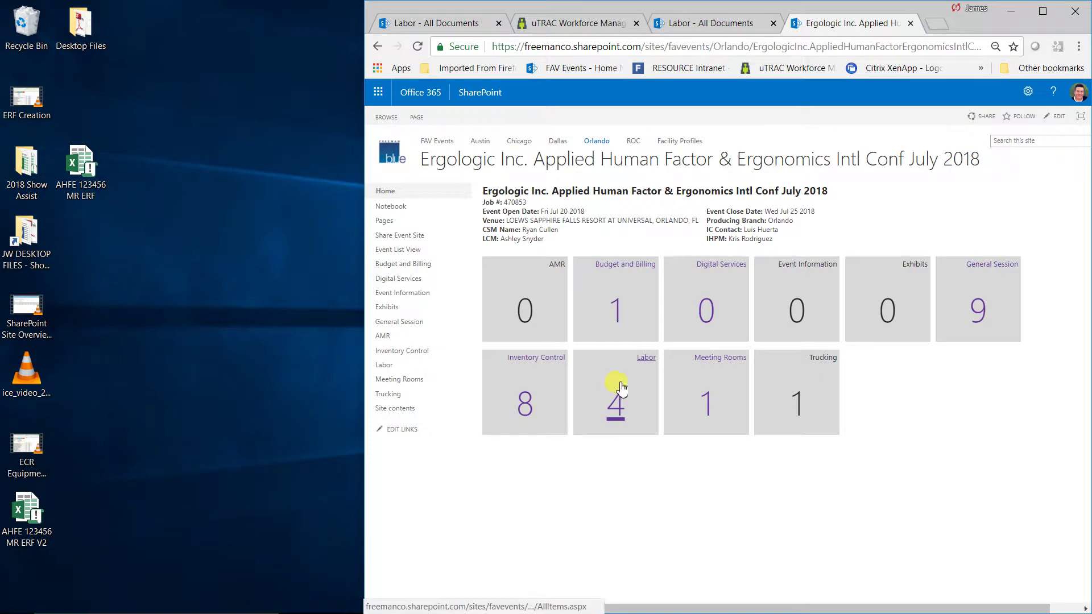
click(520, 412)
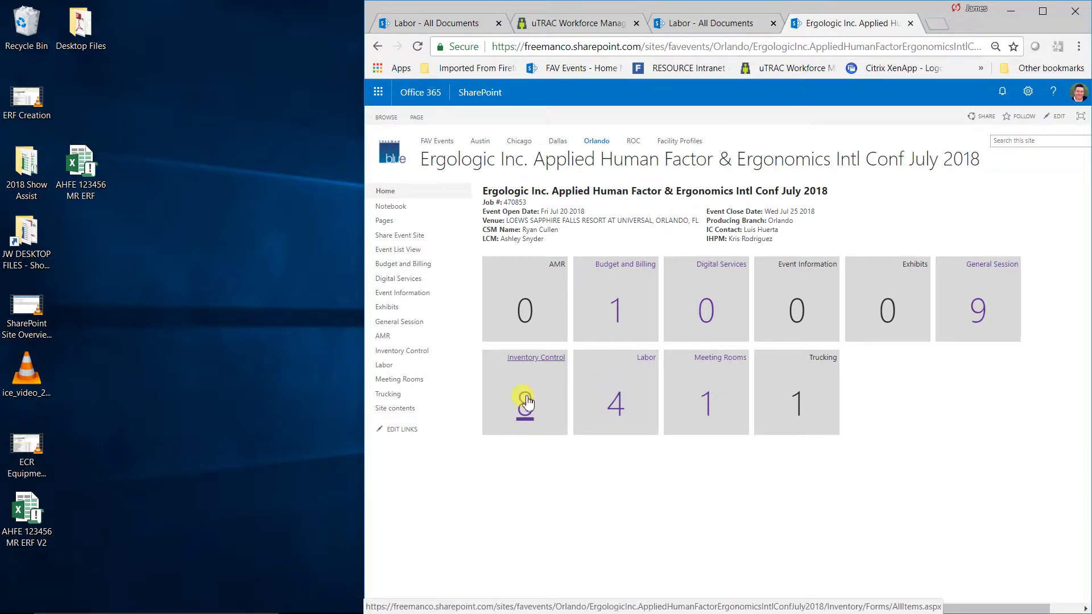
click(415, 357)
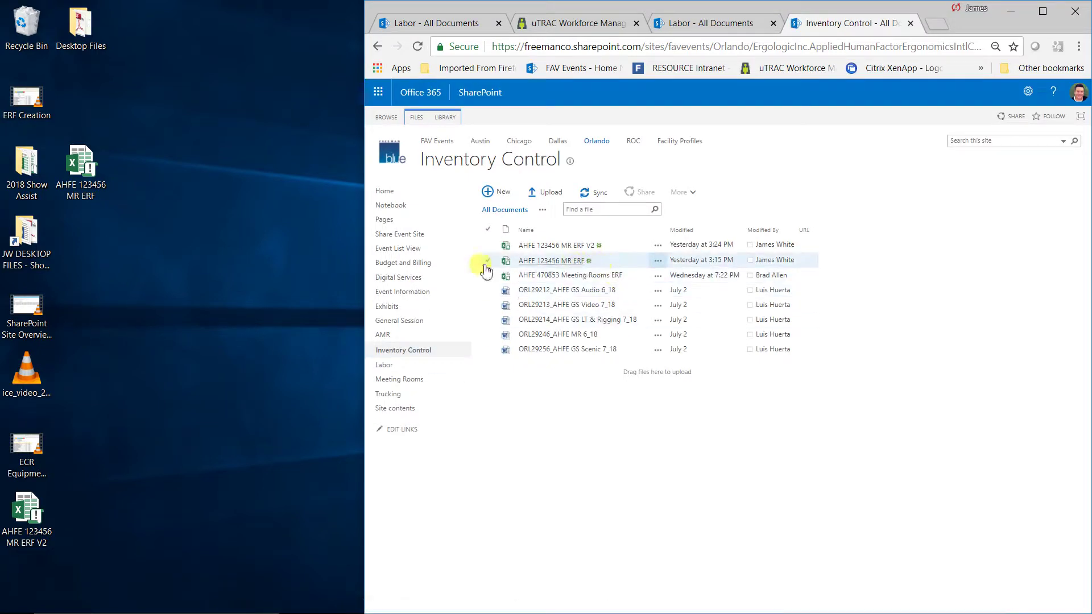
- Upload the desktop file AHFE 123456 MR ERF into Inventory Control, replacing the existing copy
click(104, 172)
drag(104, 172, 860, 358)
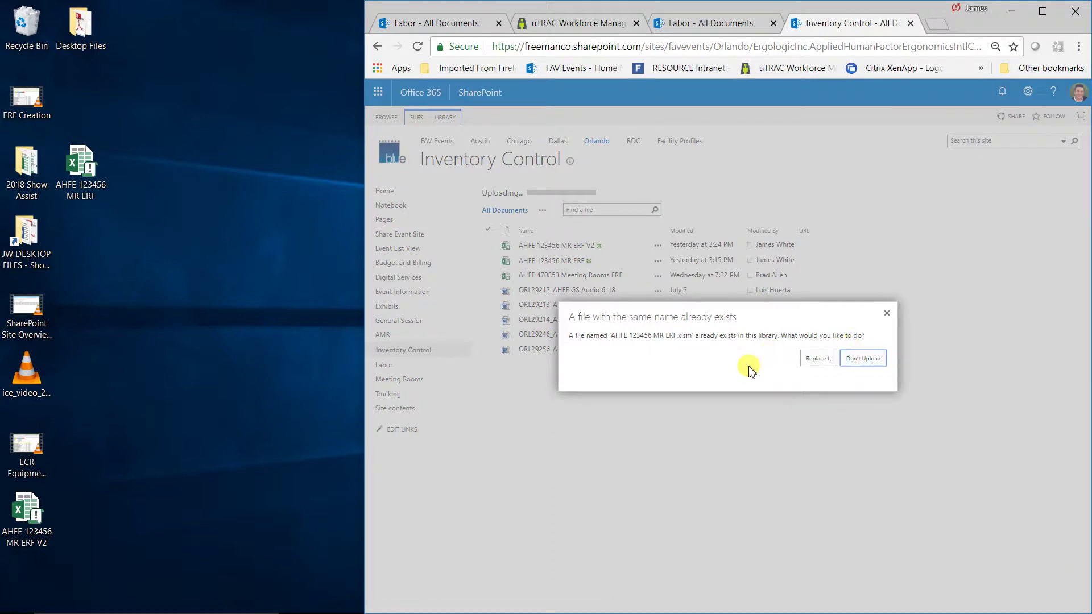
click(819, 358)
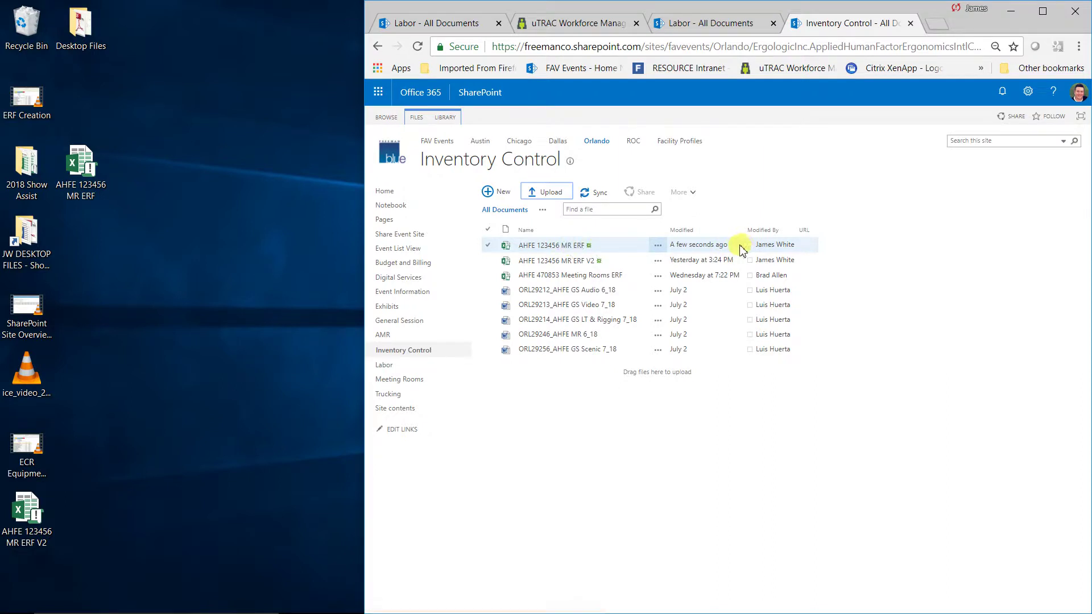
mouse_move(717, 252)
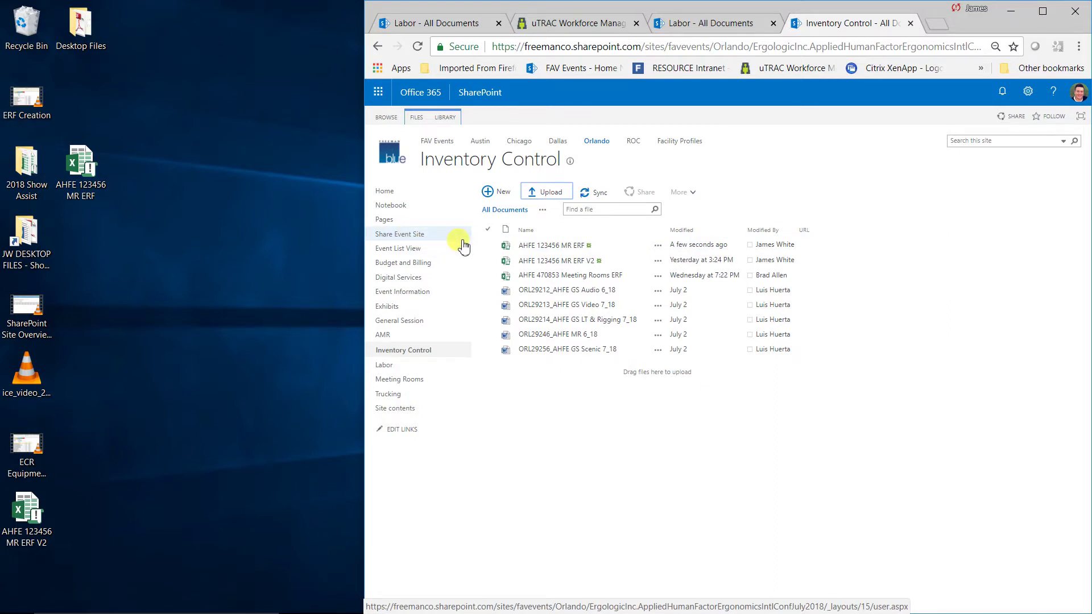
- Return to the event site home page and highlight the IC Contact line
click(390, 193)
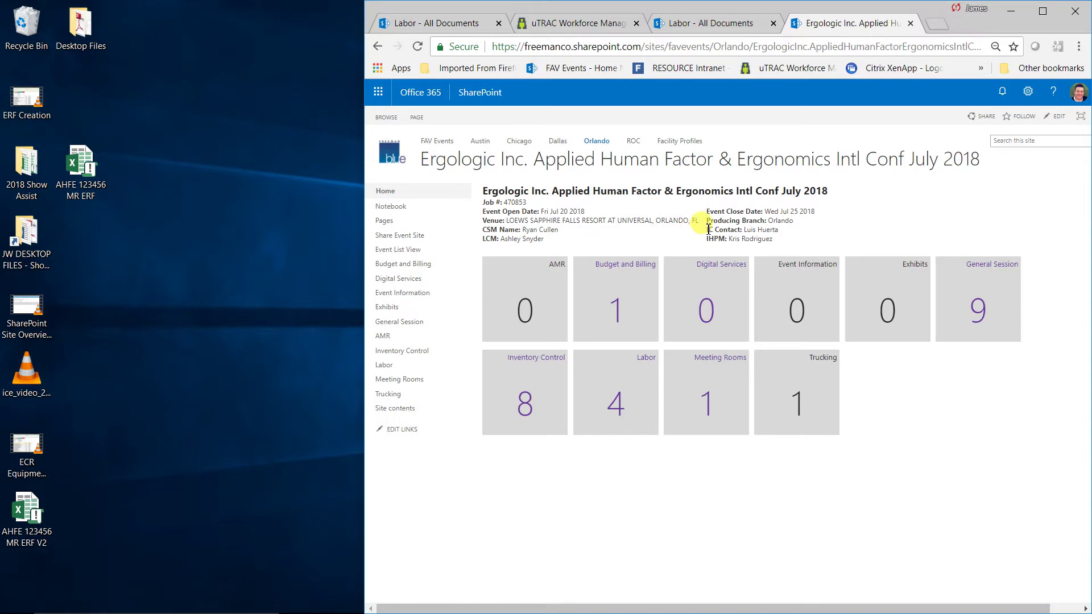
triple_click(720, 230)
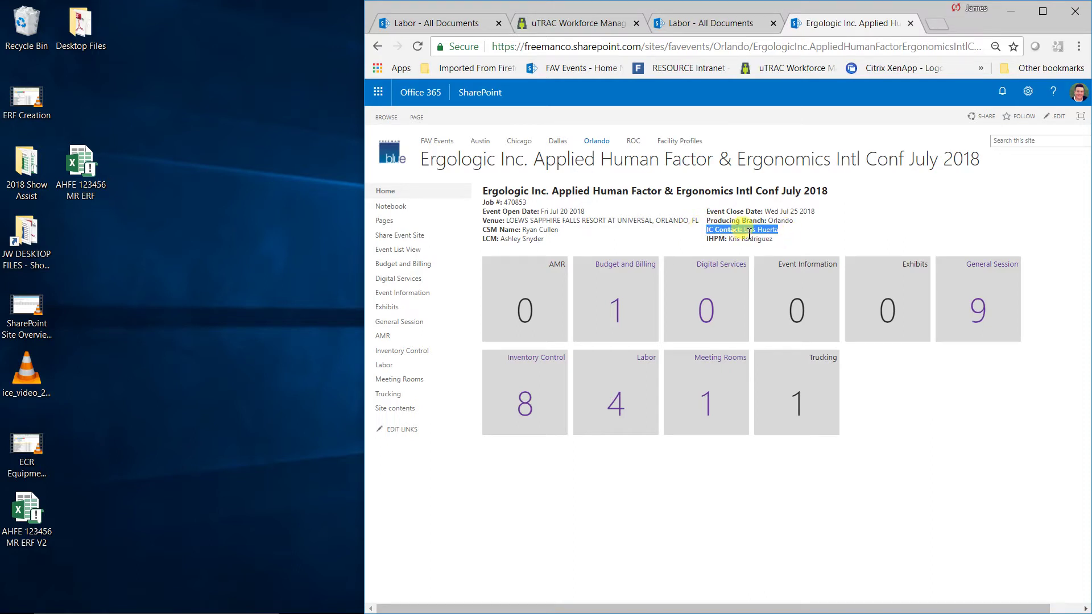
click(784, 238)
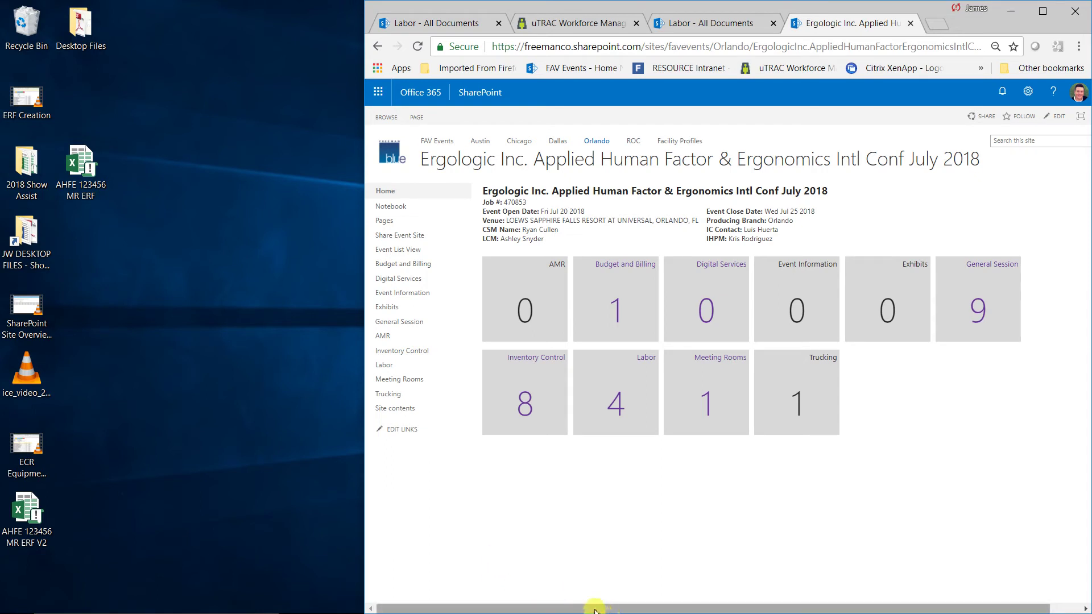
- Shift the browser window to the left and bring up the screen recorder controls
mouse_move(251, 611)
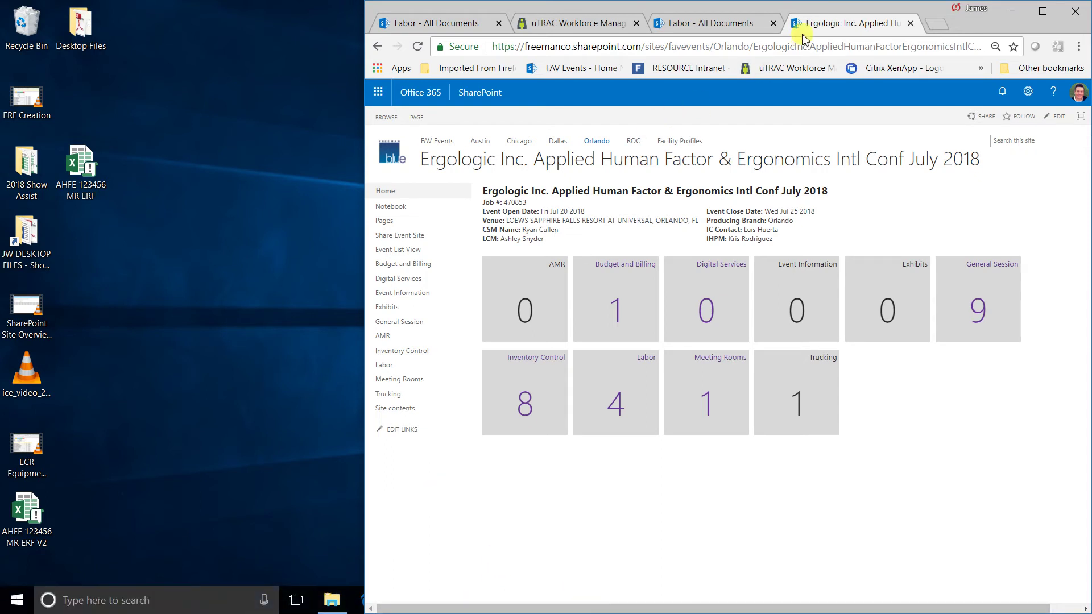
drag(868, 10, 426, 10)
click(799, 600)
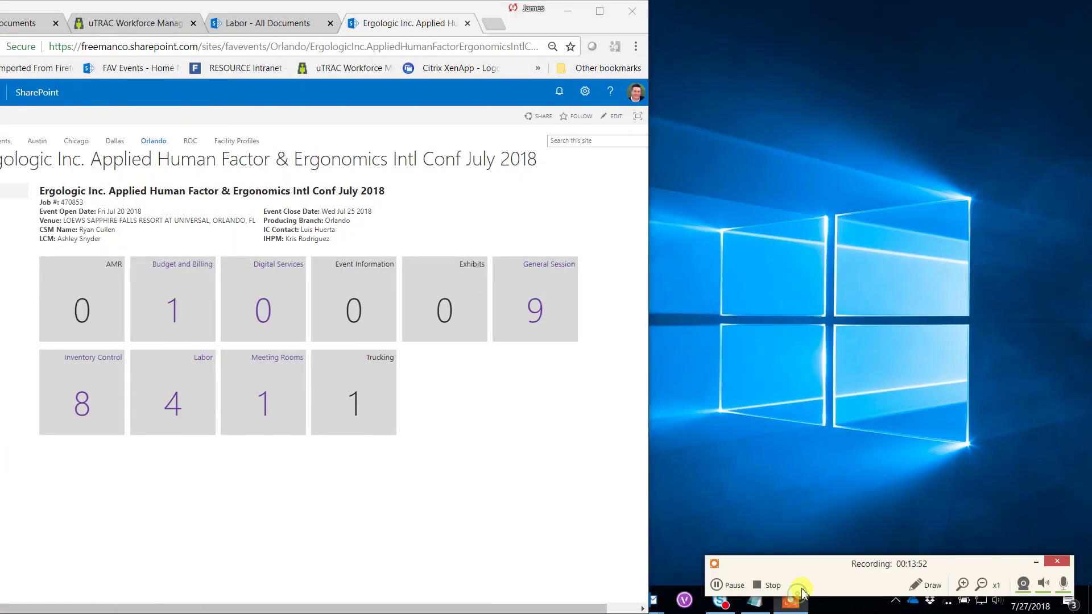